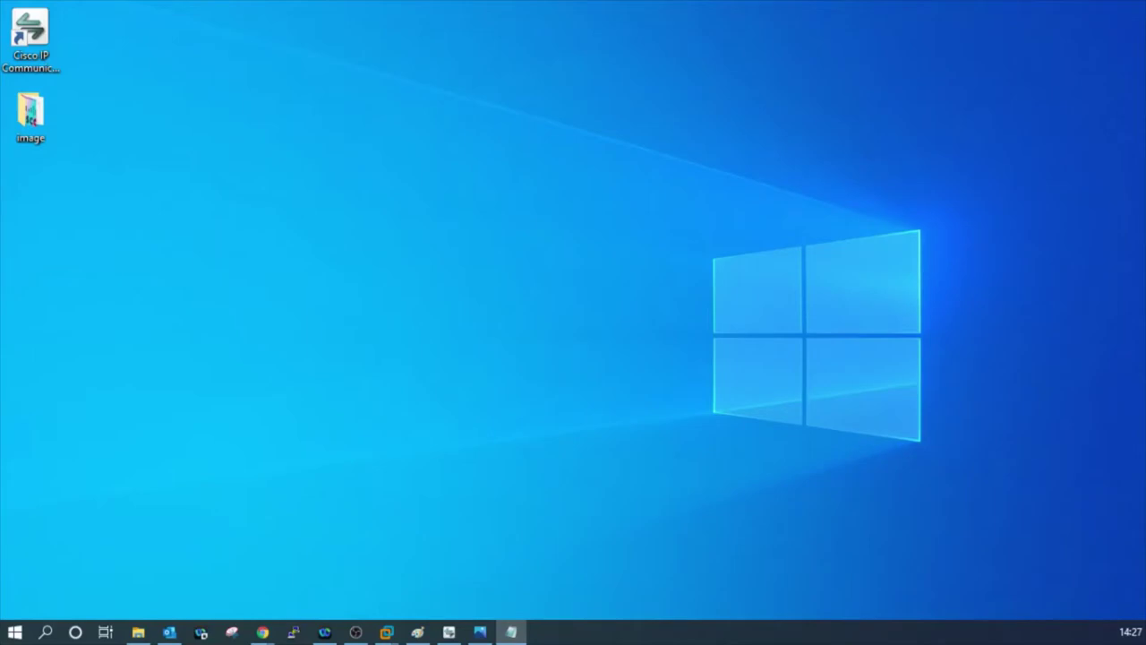
Launch the Cisco IP Communicator softphone from its desktop shortcut.
{"action": "left_click", "coordinate": [449, 632]}
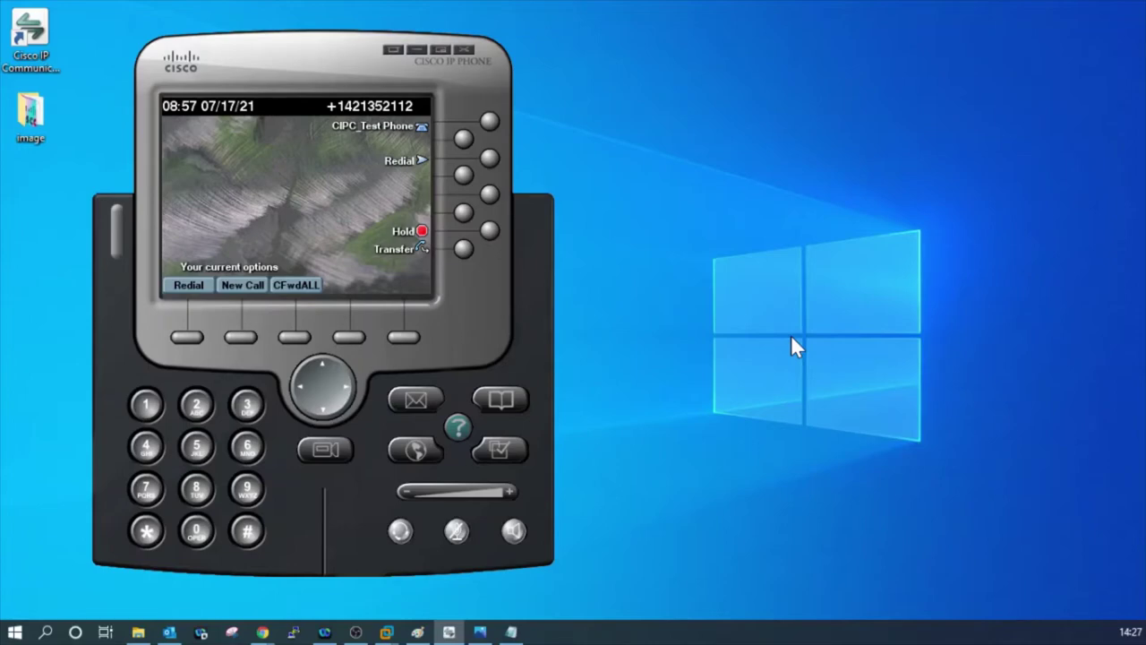
Open the image folder, delete List.xml, and show the wallpaper size chart in Photos.
{"action": "double_click", "coordinate": [33, 114]}
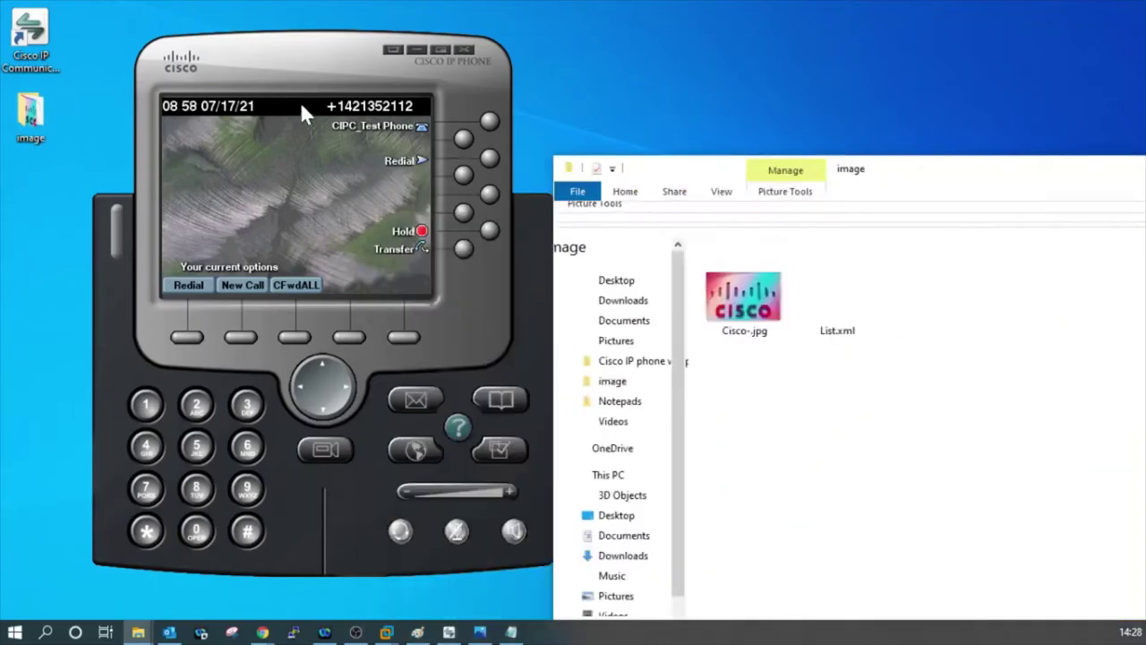
{"action": "left_click_drag", "start_coordinate": [986, 194], "coordinate": [443, 51]}
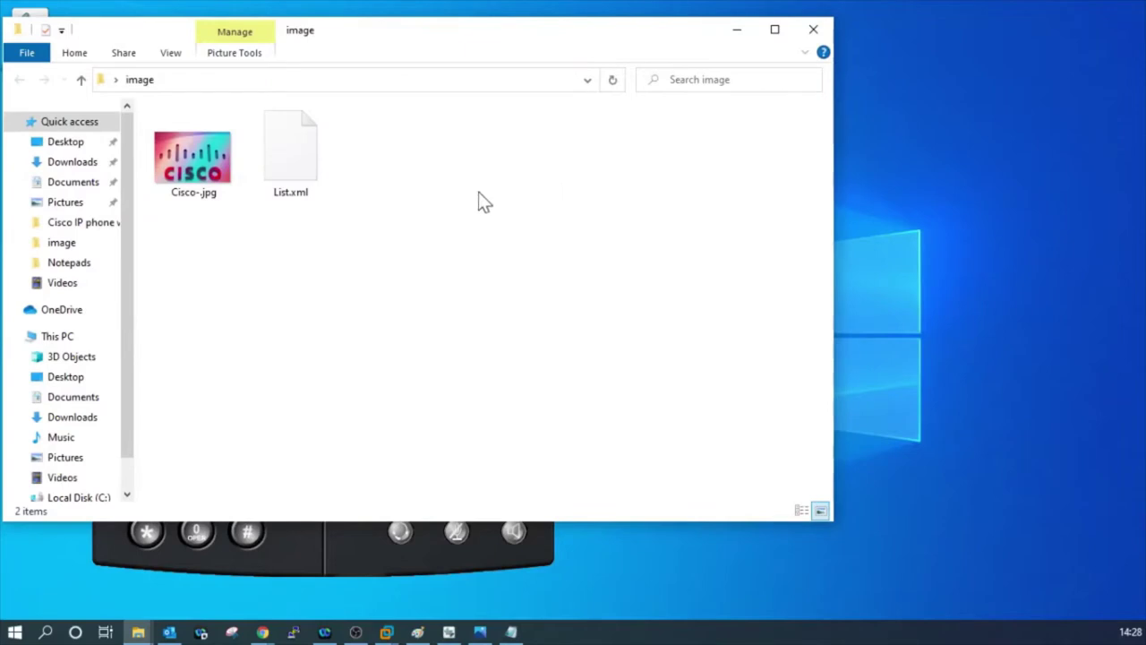
{"action": "left_click", "coordinate": [307, 170]}
{"action": "key", "text": "Delete"}
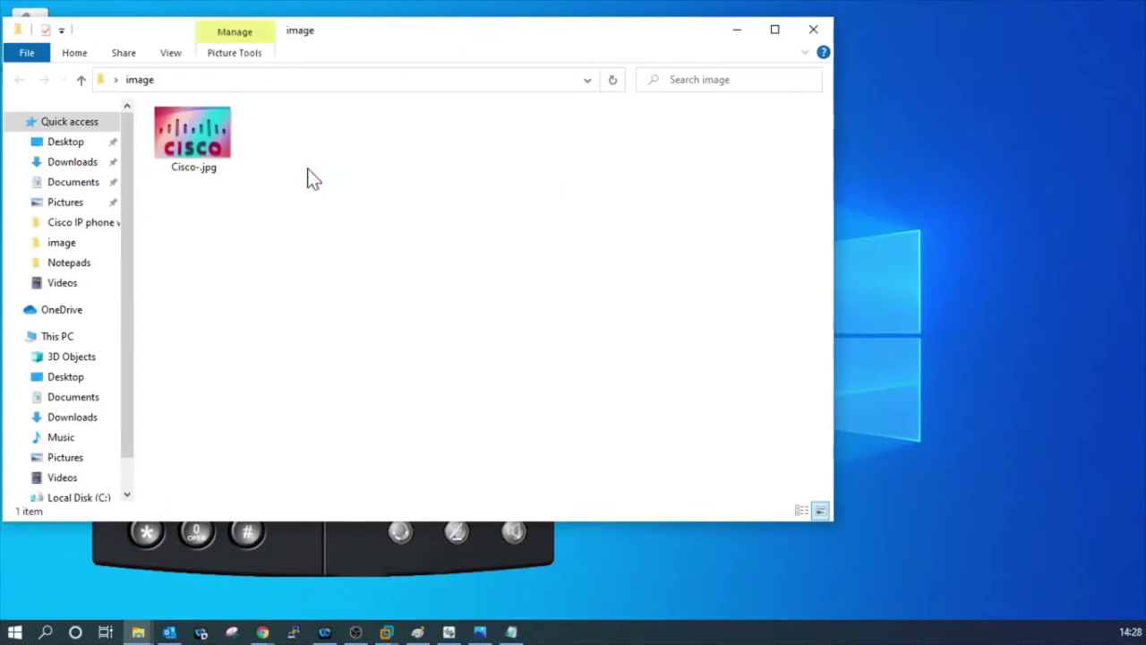
{"action": "left_click", "coordinate": [215, 152]}
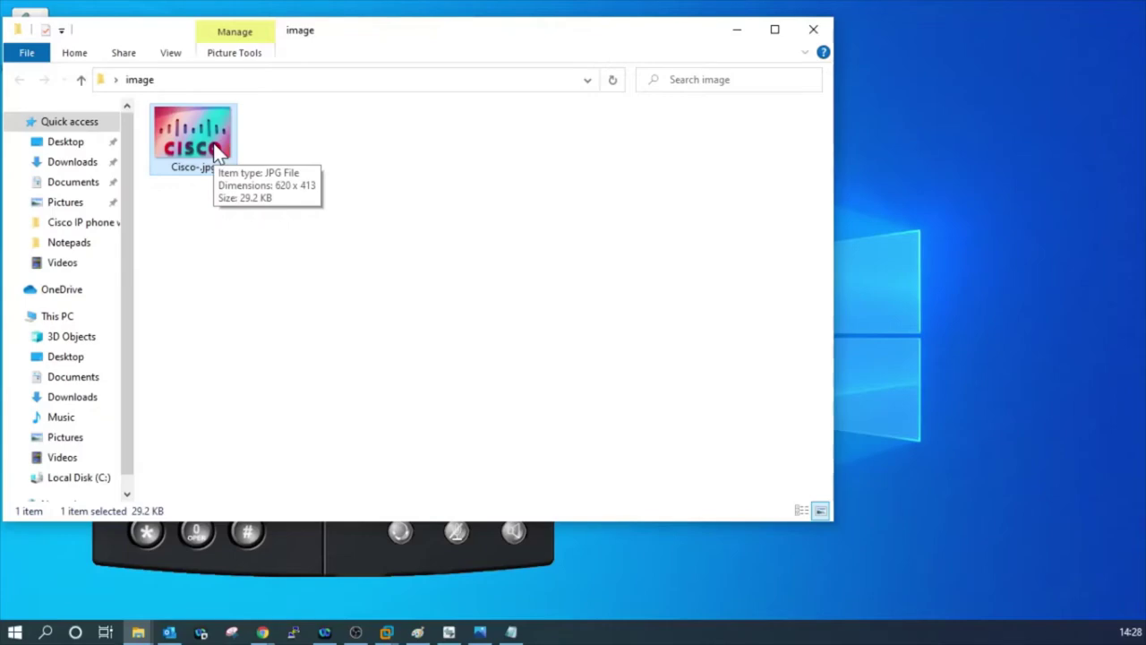
{"action": "left_click", "coordinate": [480, 632]}
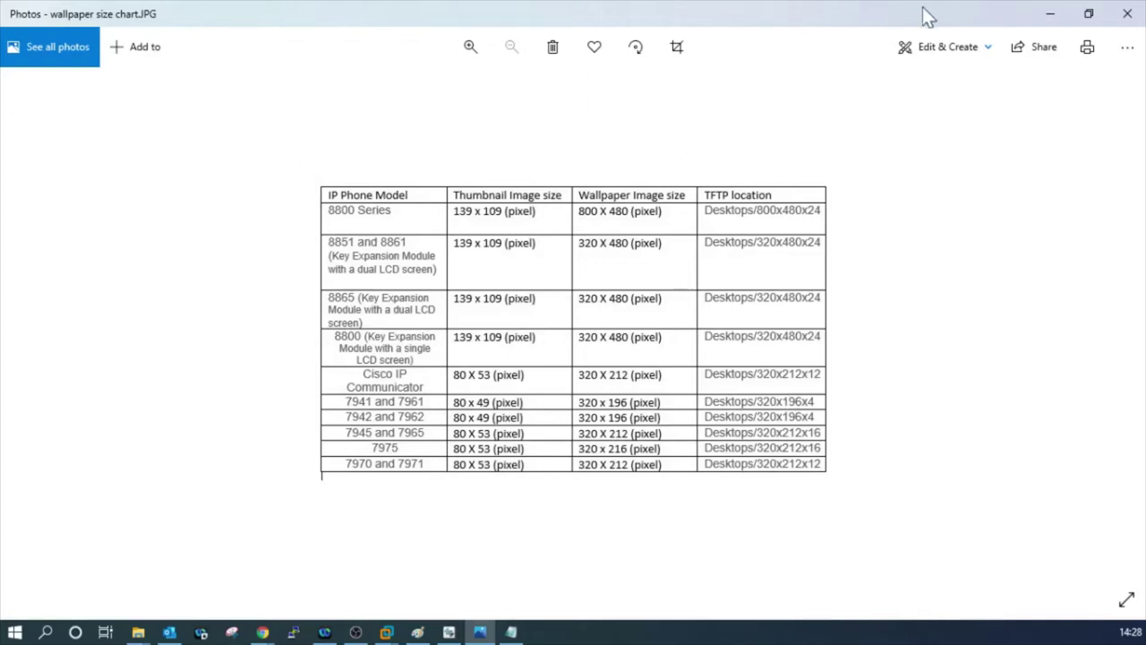
Check the Details tab of Cisco-.jpg's Properties to confirm 620 x 413 pixels.
{"action": "left_click", "coordinate": [1051, 13]}
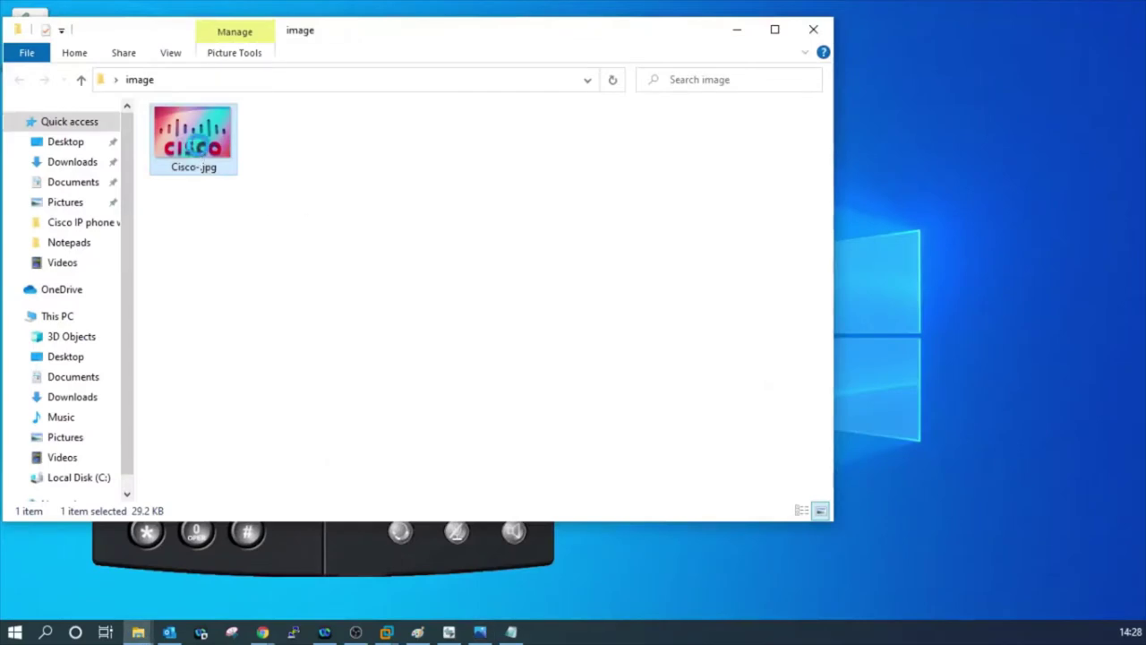
{"action": "right_click", "coordinate": [196, 150]}
{"action": "left_click", "coordinate": [615, 264]}
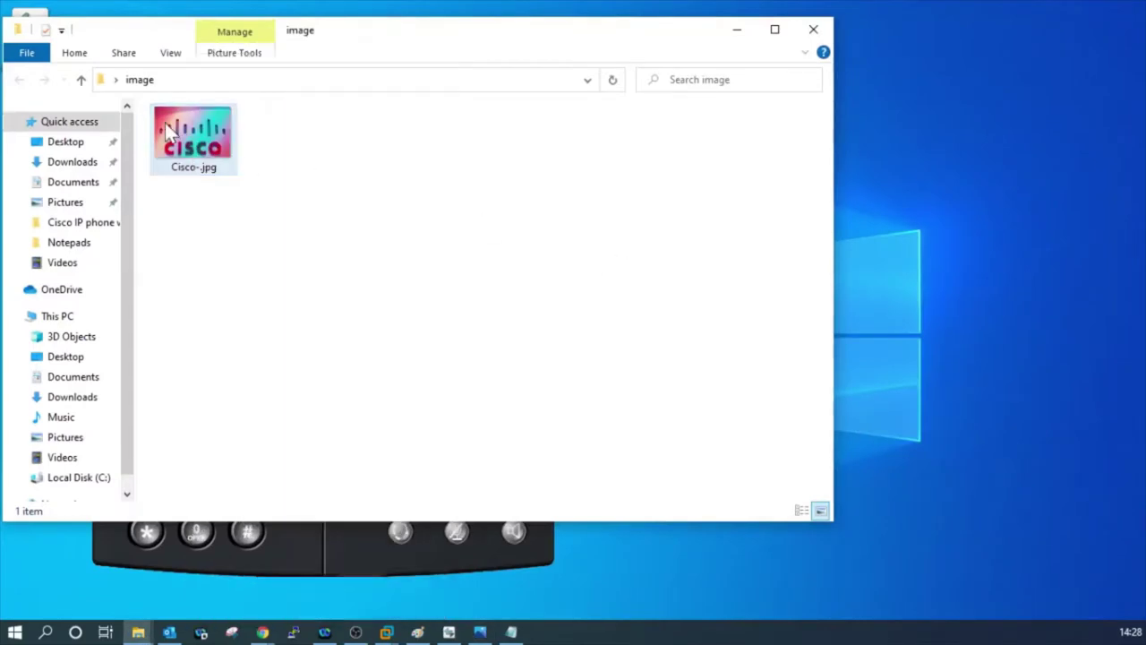
{"action": "right_click", "coordinate": [171, 129]}
{"action": "left_click", "coordinate": [266, 606]}
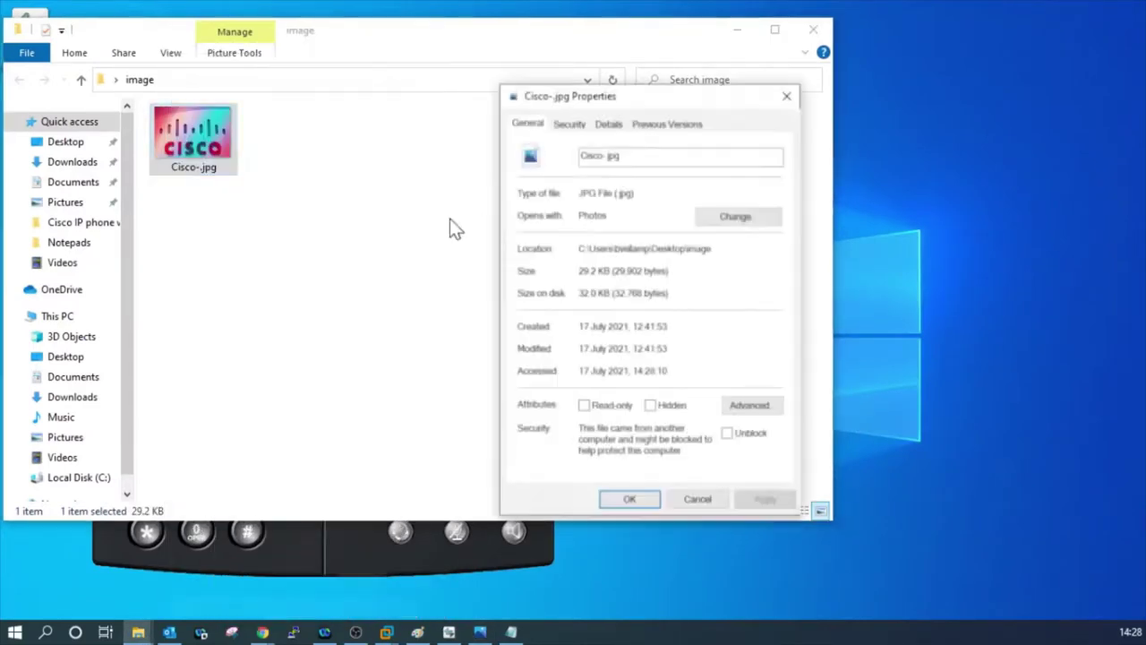
{"action": "left_click", "coordinate": [608, 123]}
{"action": "left_click", "coordinate": [662, 386]}
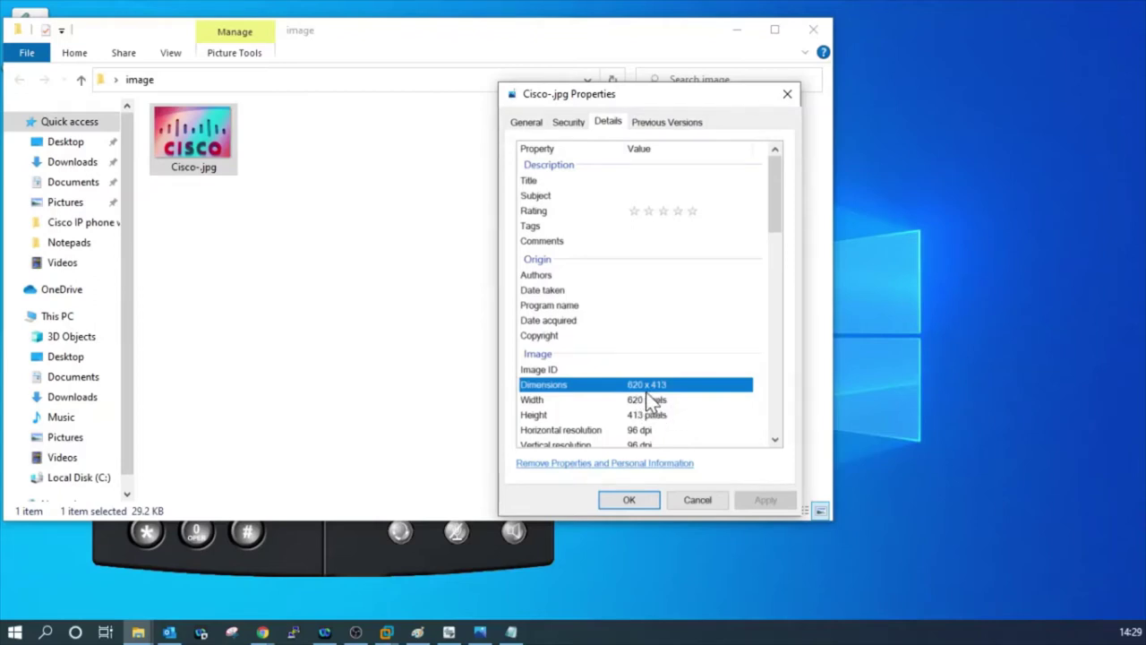
{"action": "left_click", "coordinate": [697, 503]}
{"action": "left_click", "coordinate": [347, 192]}
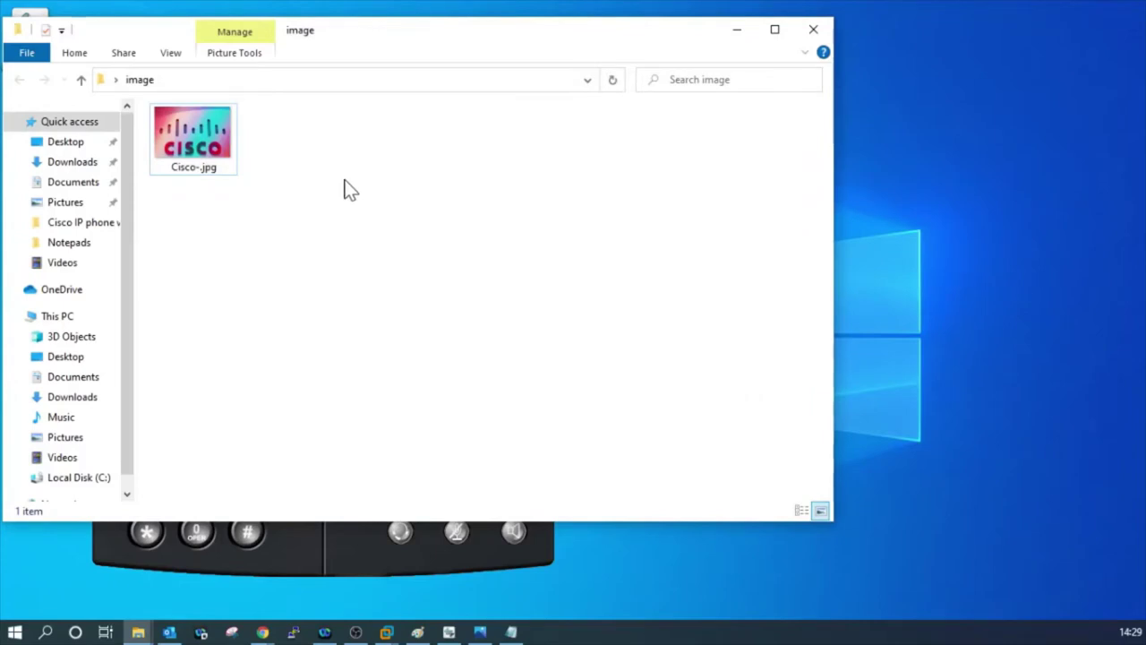
Open Cisco-.jpg in Paint and resize it to 320 × 212 pixels, aspect ratio unlocked.
{"action": "right_click", "coordinate": [188, 144]}
{"action": "mouse_move", "coordinate": [276, 315]}
{"action": "left_click", "coordinate": [490, 317]}
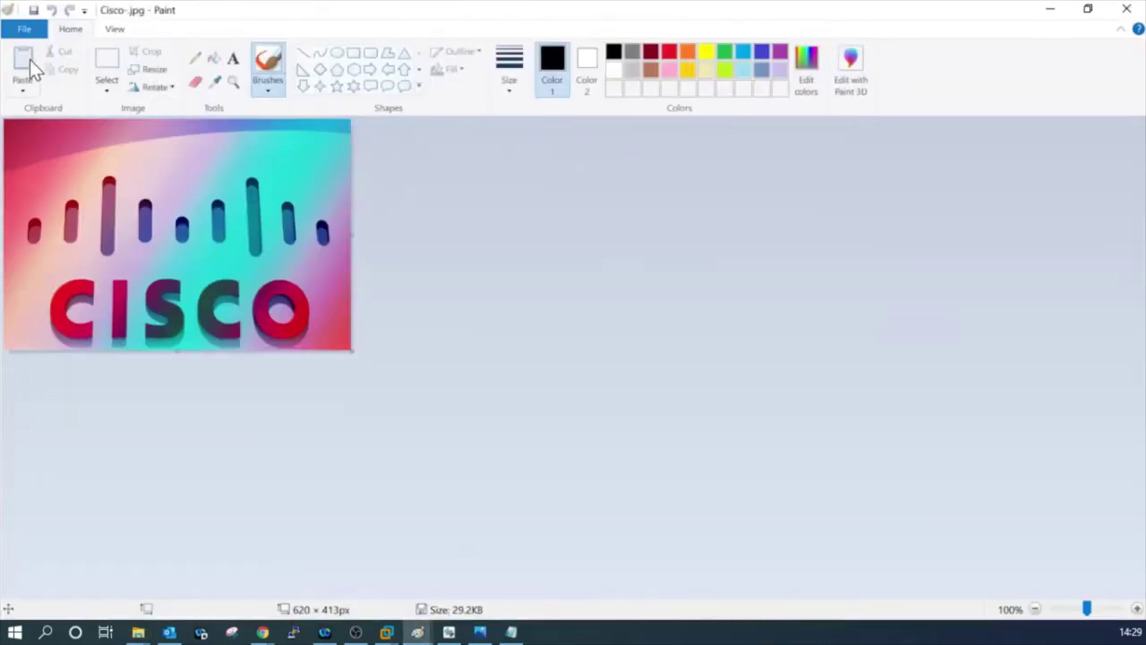
{"action": "left_click", "coordinate": [149, 71]}
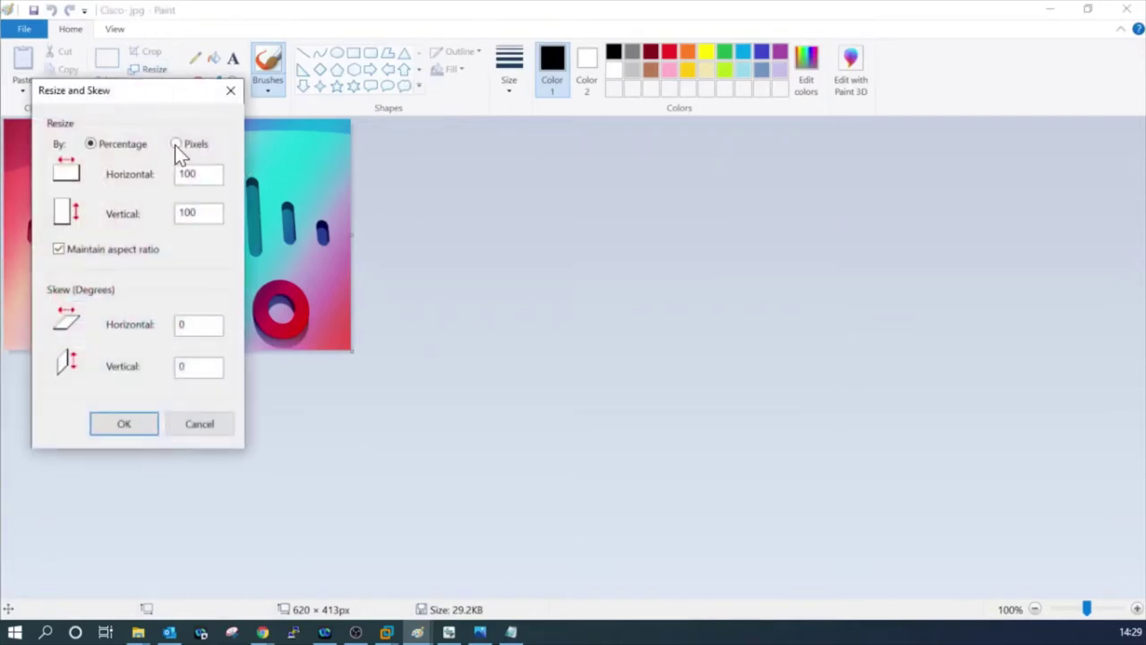
{"action": "left_click", "coordinate": [175, 145]}
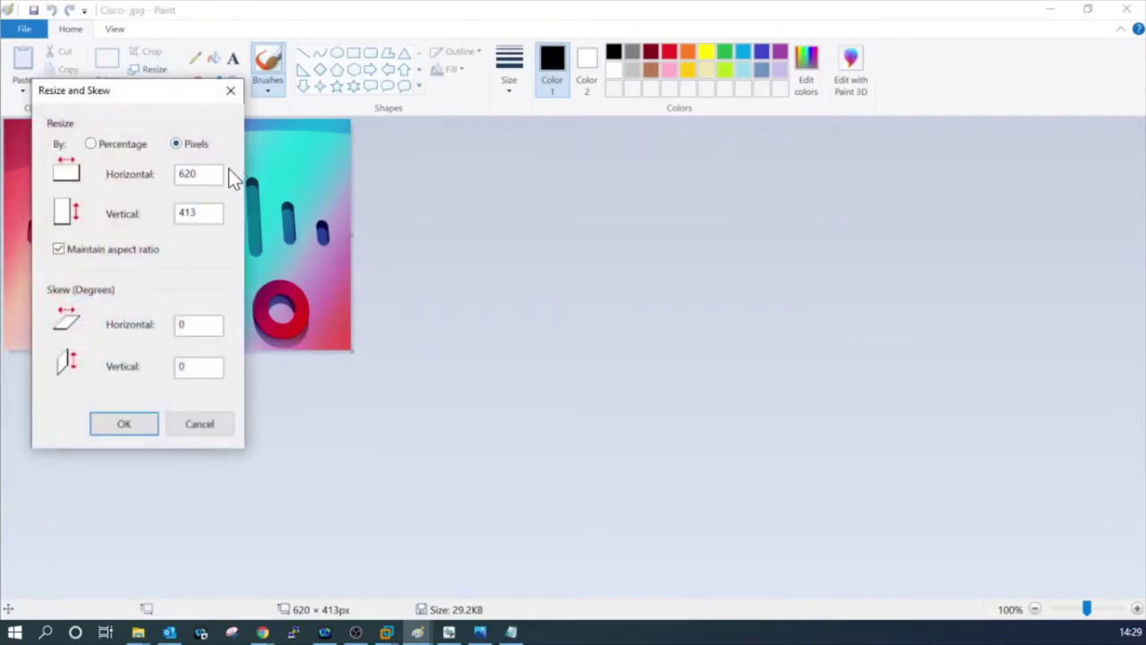
{"action": "left_click", "coordinate": [59, 250]}
{"action": "left_click_drag", "start_coordinate": [198, 174], "coordinate": [177, 174]}
{"action": "type", "text": "320"}
{"action": "key", "text": "Tab"}
{"action": "left_click", "coordinate": [110, 420]}
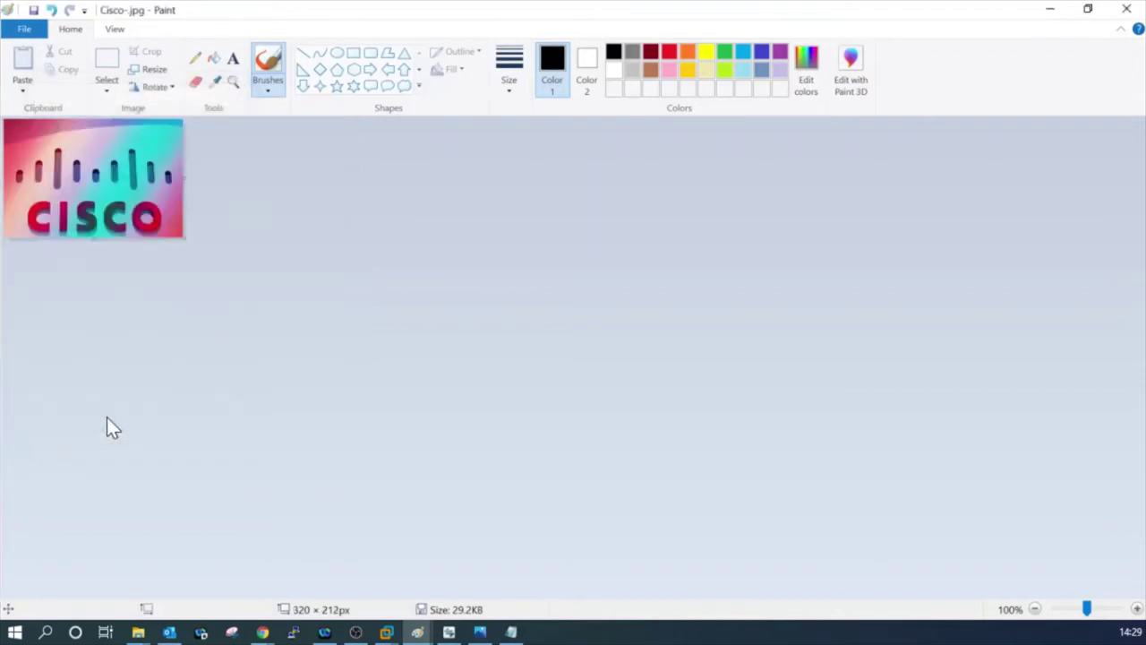
Save the resized picture as PNG named cipc in the Desktop image folder.
{"action": "left_click", "coordinate": [25, 30]}
{"action": "mouse_move", "coordinate": [74, 165]}
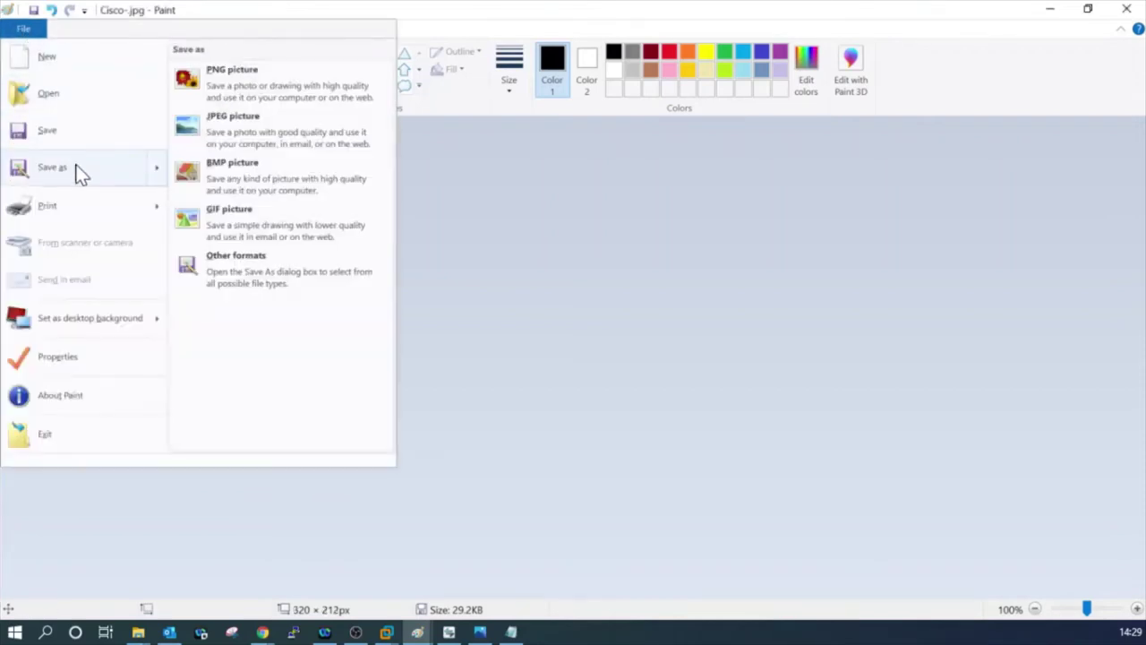
{"action": "left_click", "coordinate": [246, 78]}
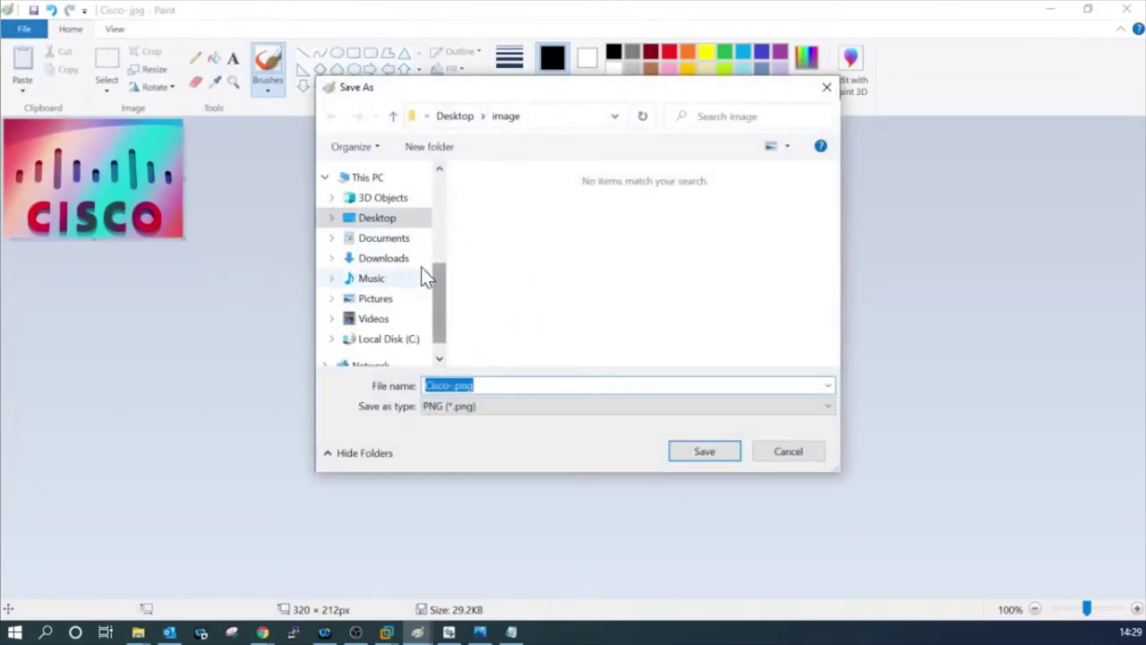
{"action": "left_click", "coordinate": [365, 224]}
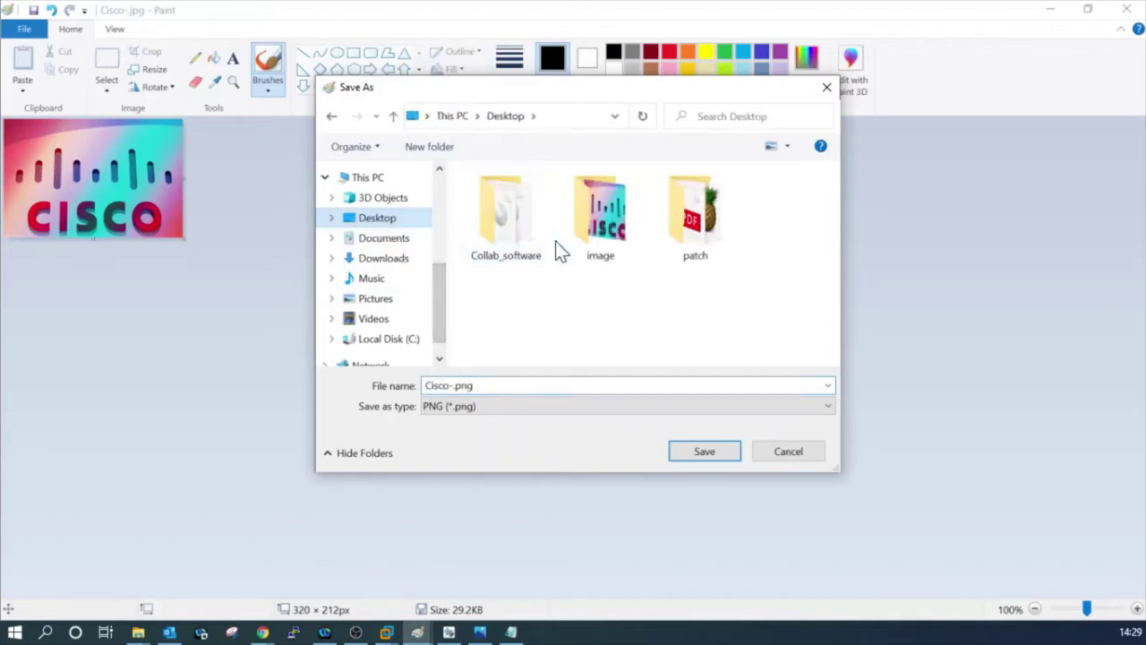
{"action": "double_click", "coordinate": [627, 225]}
{"action": "left_click", "coordinate": [450, 385]}
{"action": "double_click", "coordinate": [451, 385]}
{"action": "left_click", "coordinate": [451, 385]}
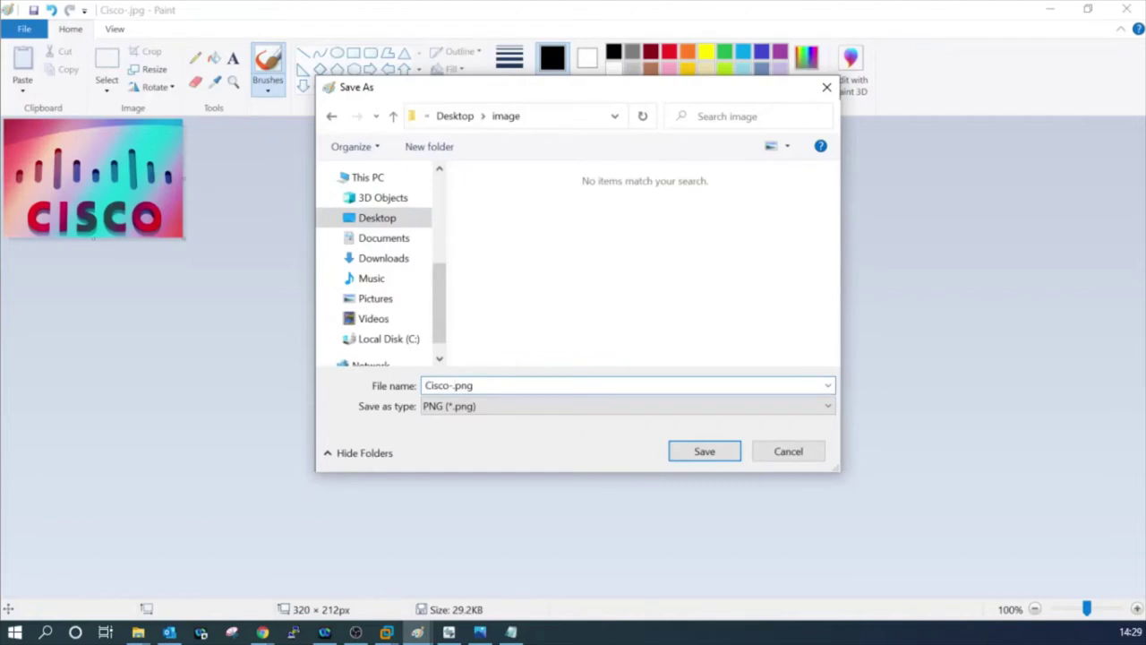
{"action": "double_click", "coordinate": [450, 385]}
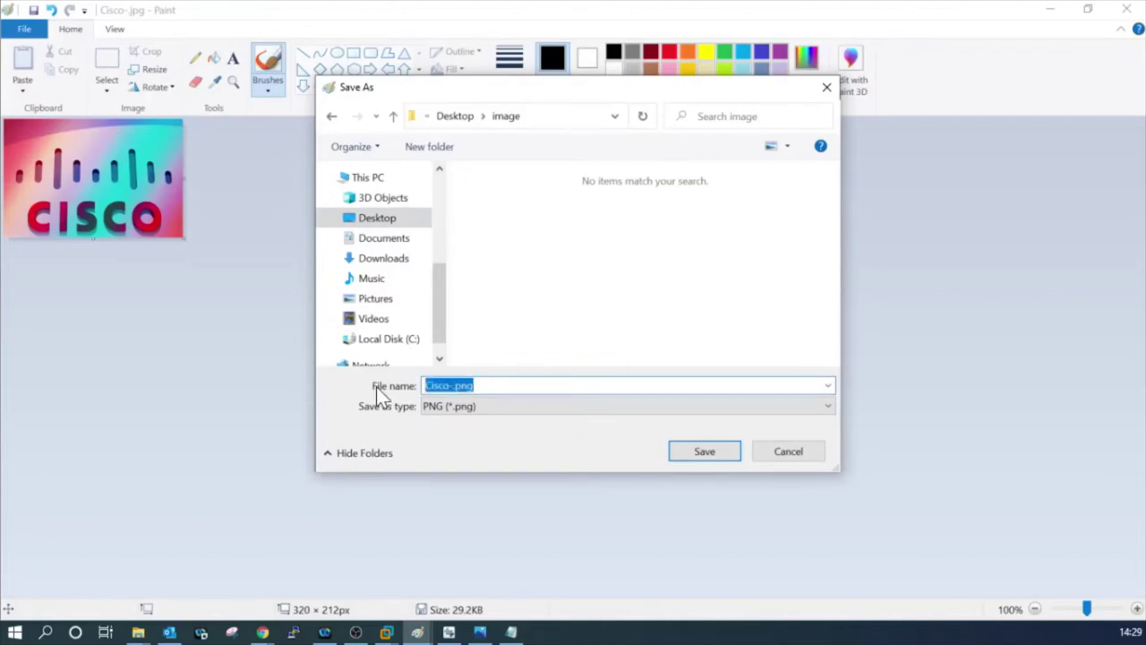
{"action": "type", "text": "cipc"}
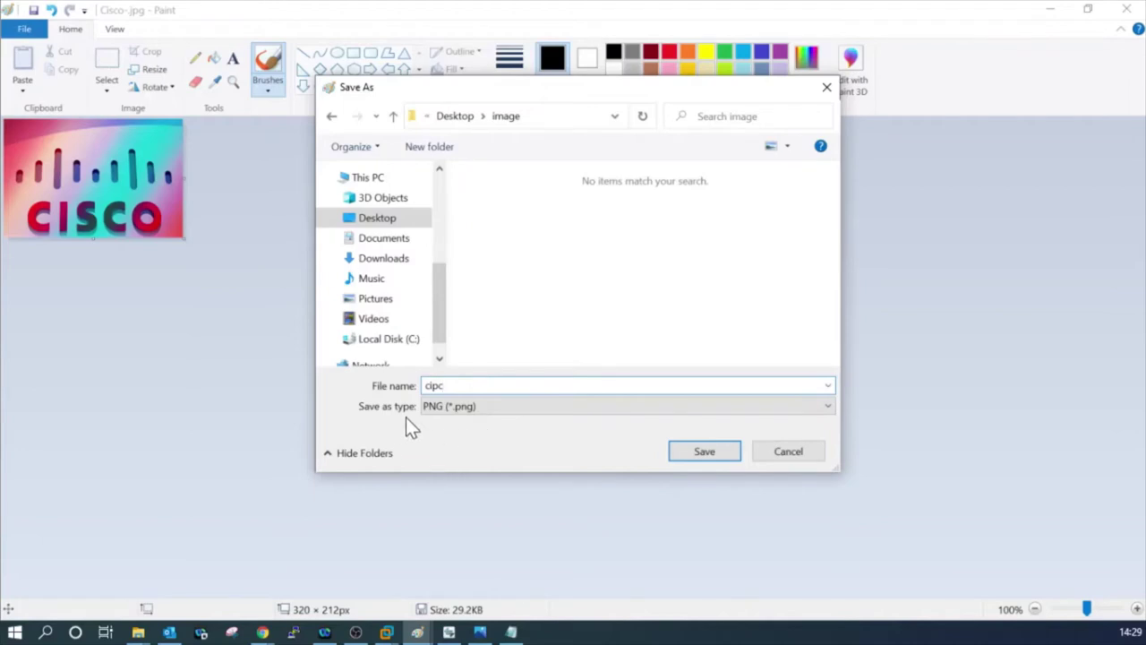
{"action": "left_click", "coordinate": [704, 454]}
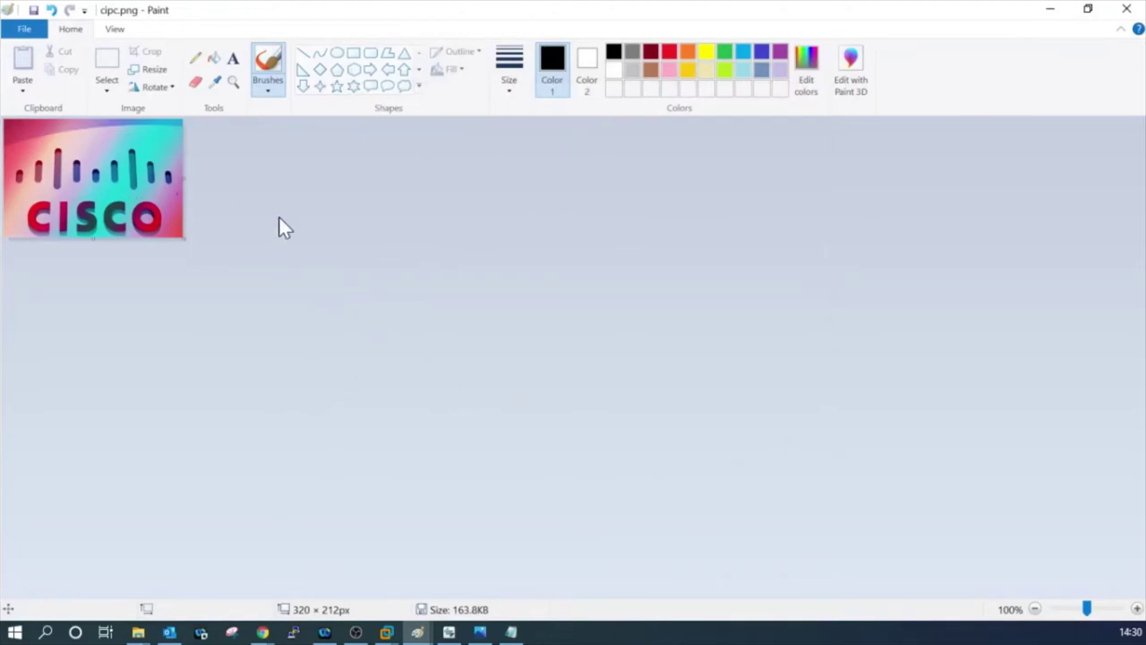
Resize the logo to 80 × 53 pixels with aspect ratio unlocked.
{"action": "left_click", "coordinate": [149, 74]}
{"action": "left_click", "coordinate": [177, 143]}
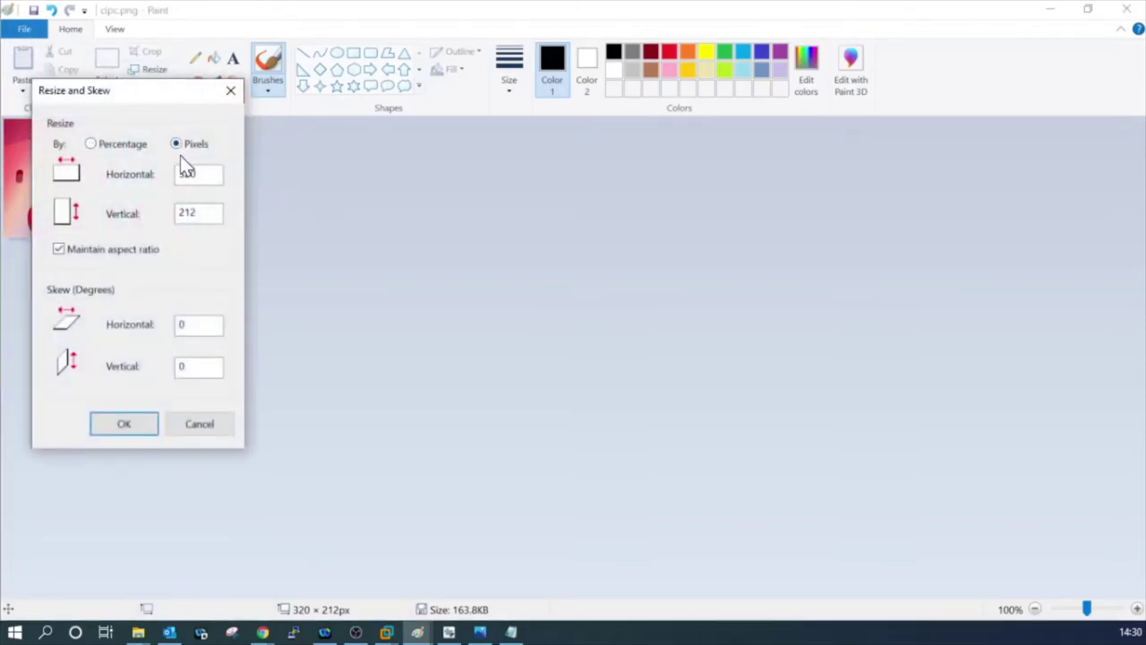
{"action": "left_click", "coordinate": [59, 249]}
{"action": "type", "text": "80"}
{"action": "key", "text": "BackSpace"}
{"action": "key", "text": "BackSpace"}
{"action": "type", "text": "80"}
{"action": "key", "text": "Tab"}
{"action": "type", "text": "53"}
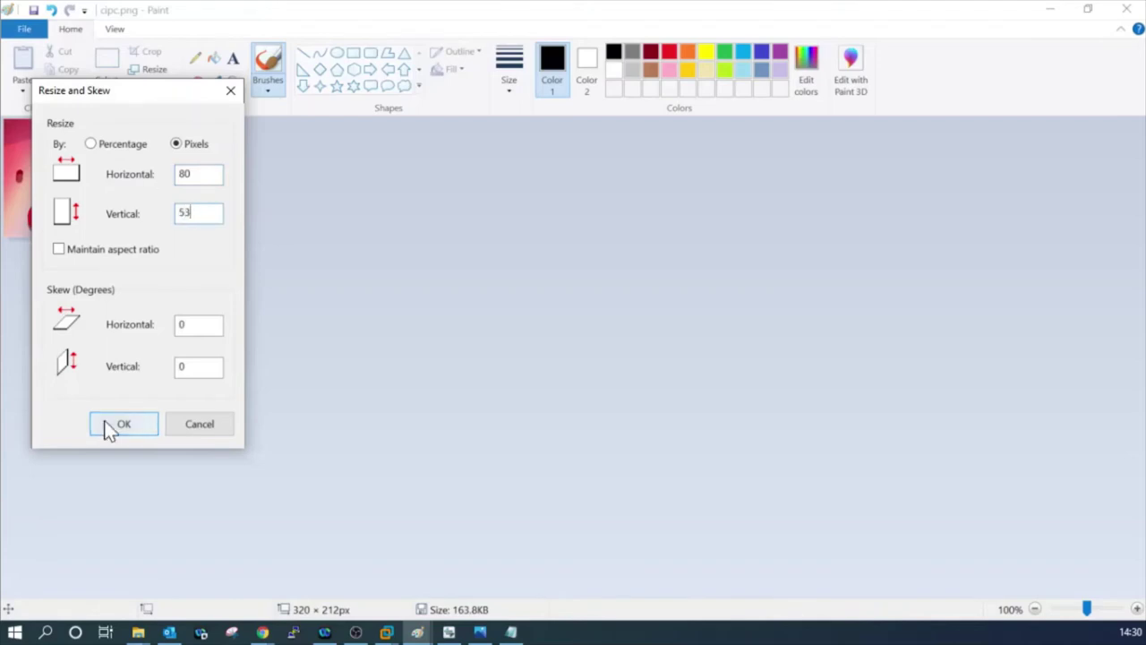
{"action": "left_click", "coordinate": [109, 426]}
Save the thumbnail as PNG picture cipctn.png.
{"action": "left_click", "coordinate": [24, 29]}
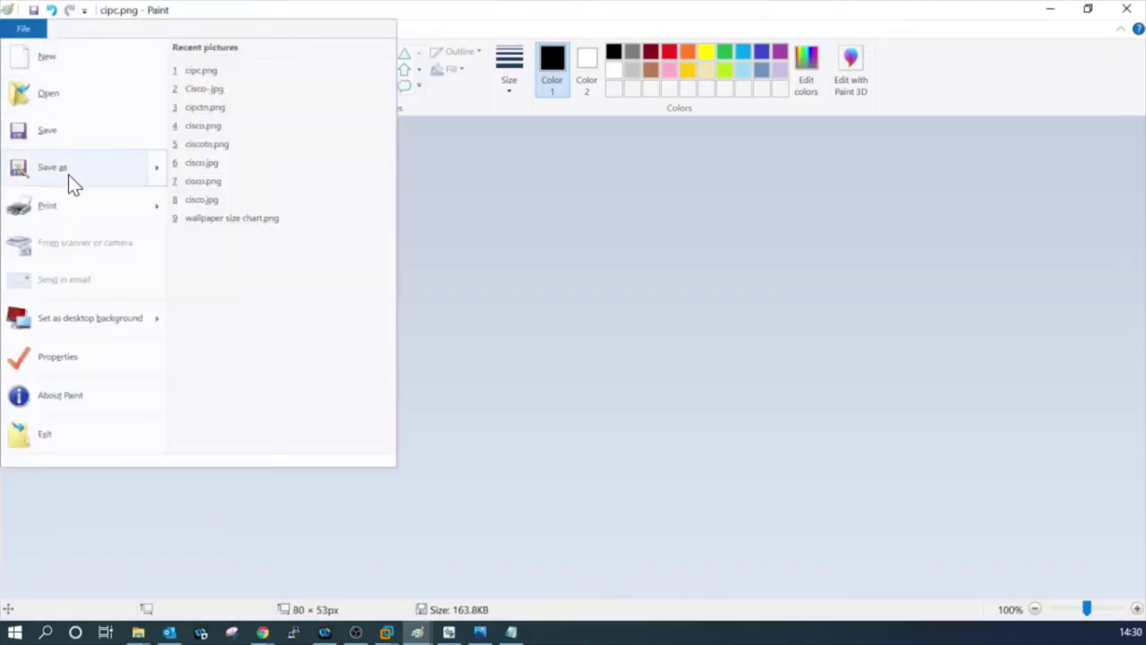
{"action": "mouse_move", "coordinate": [70, 176]}
{"action": "left_click", "coordinate": [240, 96]}
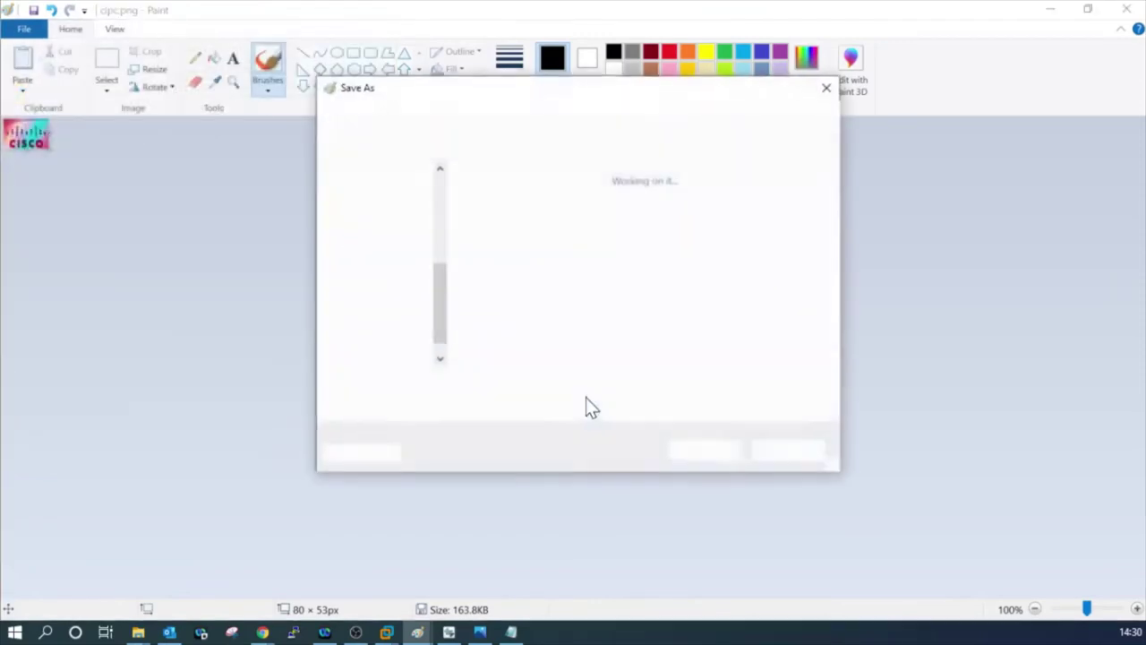
{"action": "left_click", "coordinate": [443, 385]}
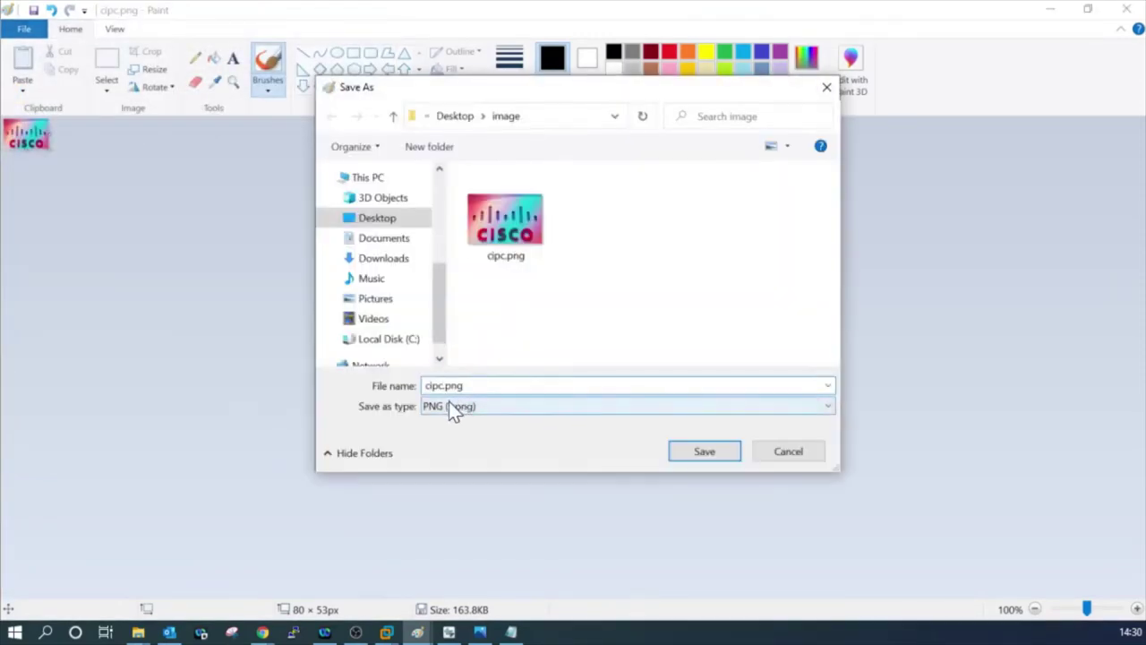
{"action": "left_click", "coordinate": [687, 453]}
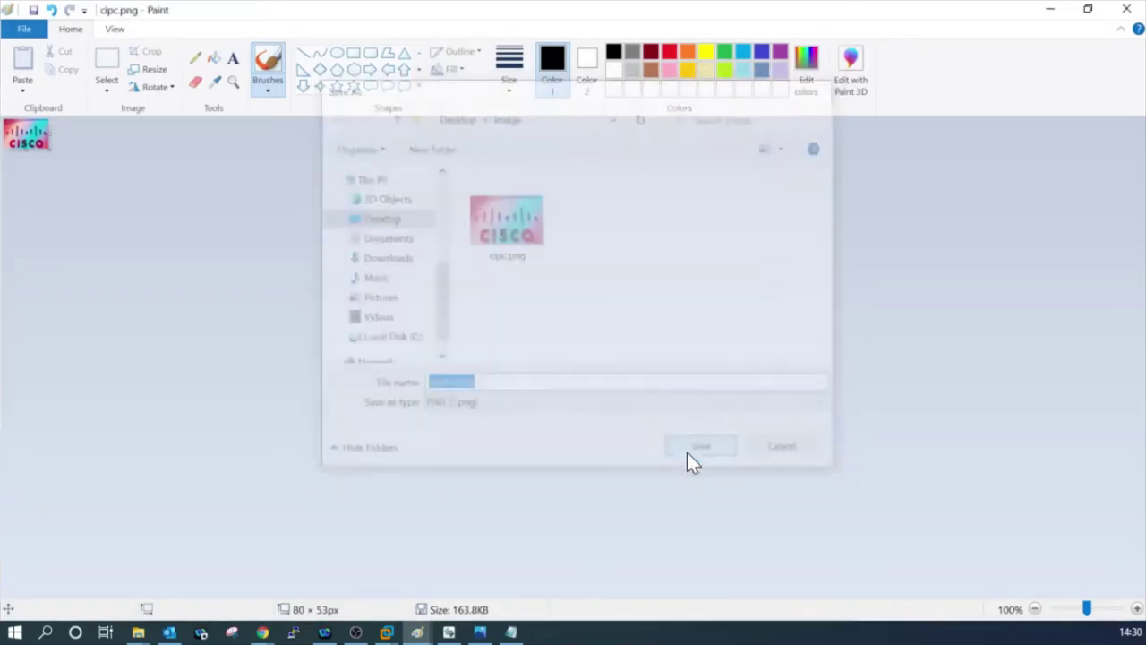
Close Paint, refresh the image folder to list cipc.png and cipctn.png, then minimize it.
{"action": "left_click", "coordinate": [1127, 9]}
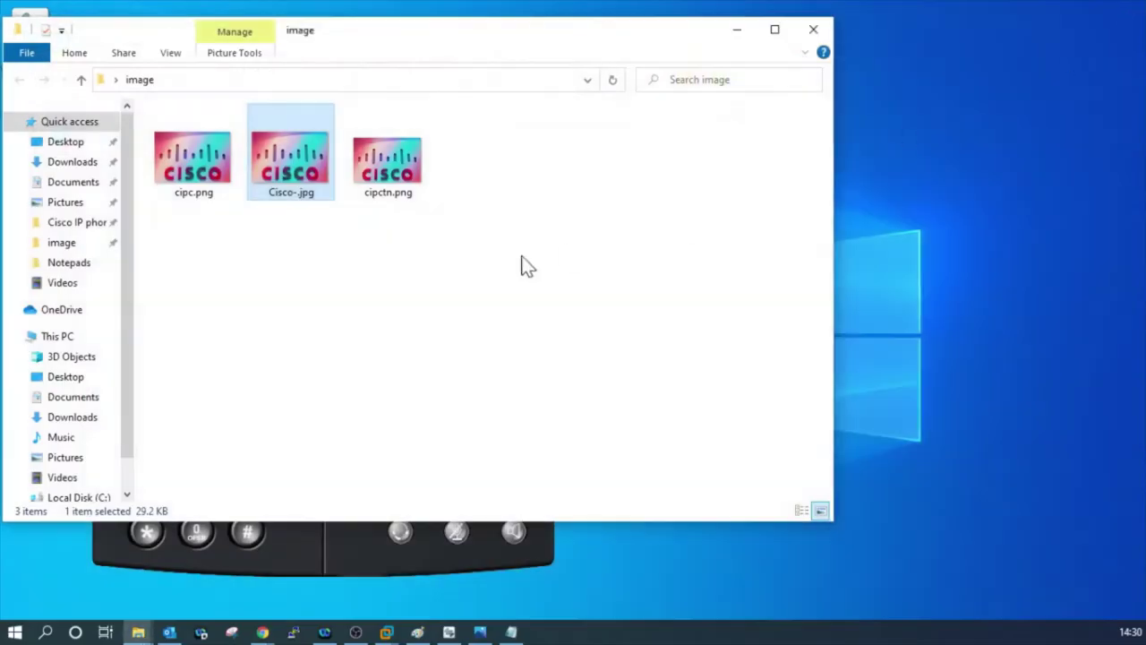
{"action": "left_click", "coordinate": [320, 253]}
{"action": "key", "text": "F5"}
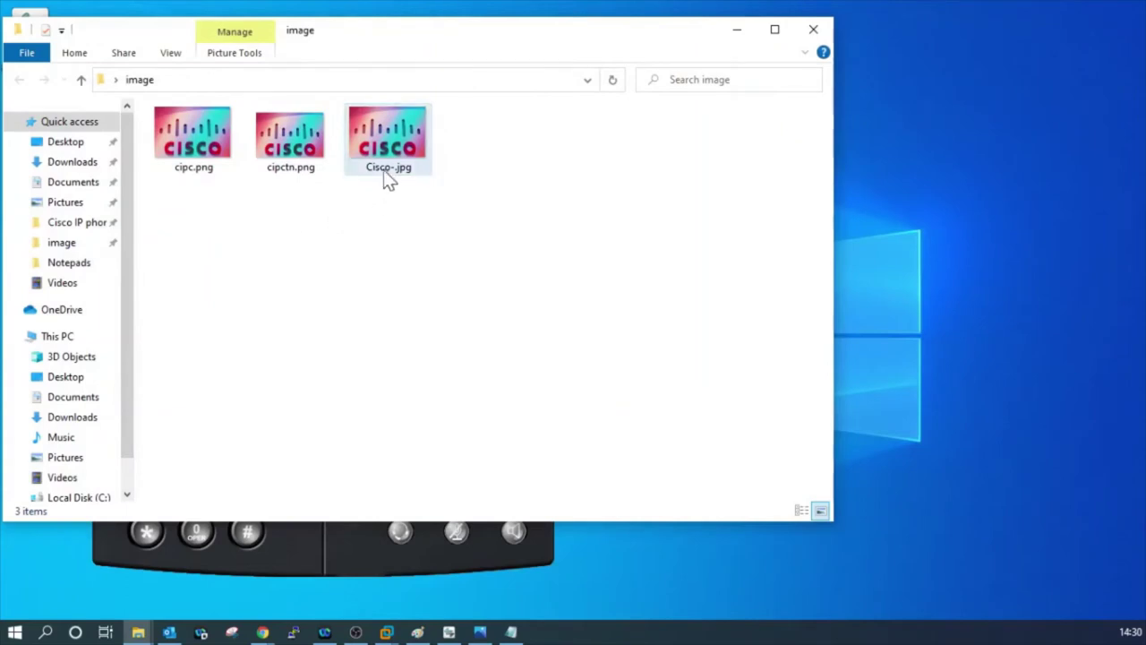
{"action": "left_click", "coordinate": [387, 178]}
{"action": "left_click_drag", "start_coordinate": [281, 192], "coordinate": [174, 131]}
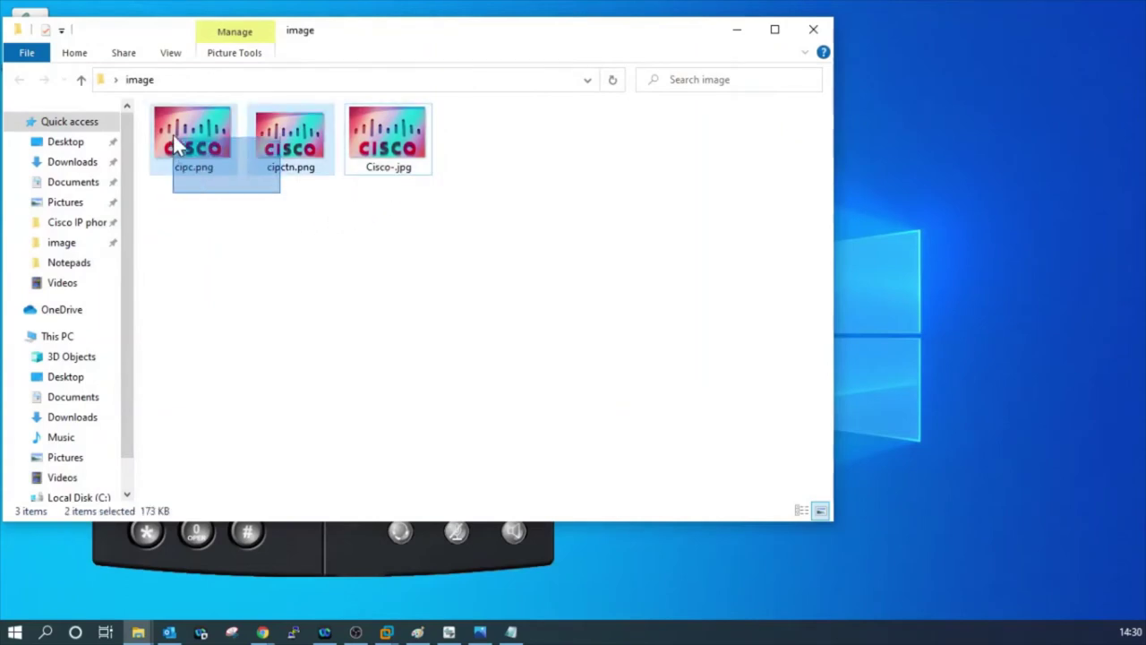
{"action": "left_click", "coordinate": [345, 268]}
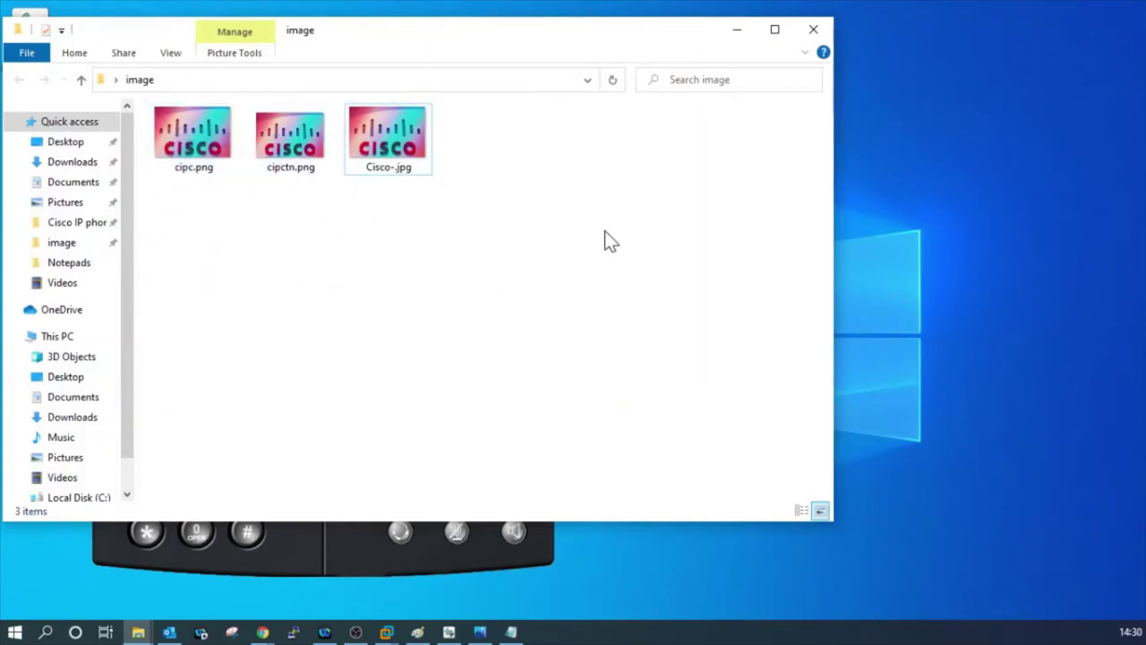
{"action": "left_click", "coordinate": [737, 36]}
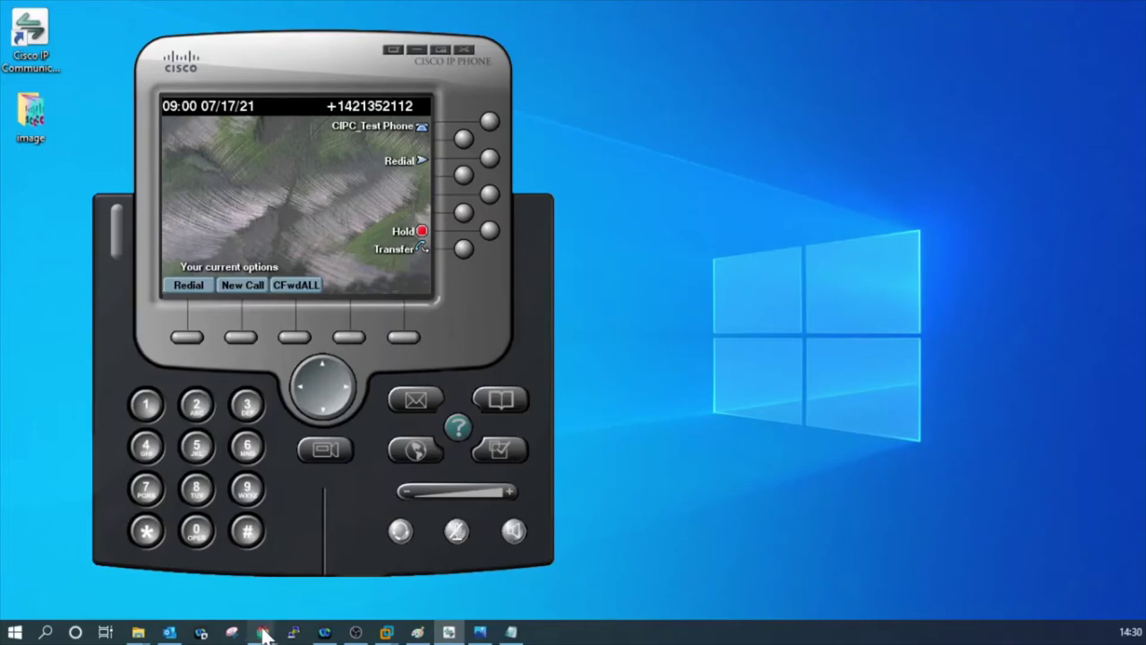
Switch to the browser and sign in to Cisco Unified OS Administration with the administrator credentials.
{"action": "key", "text": "alt+Tab"}
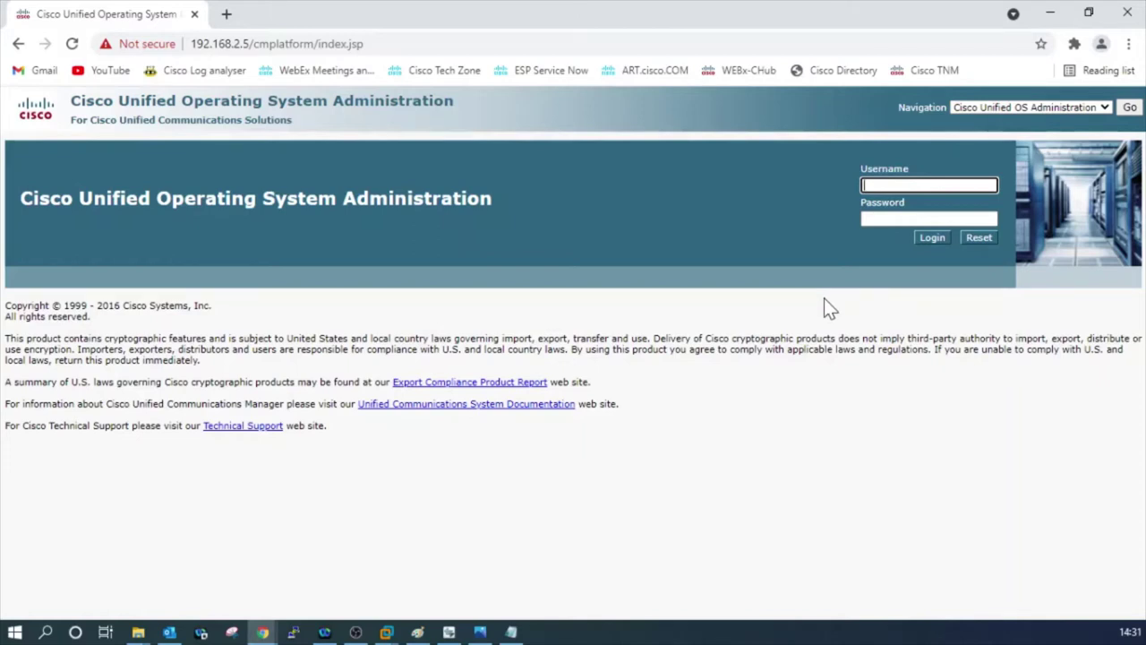
{"action": "type", "text": "admin"}
{"action": "key", "text": "Tab"}
{"action": "type", "text": "***********"}
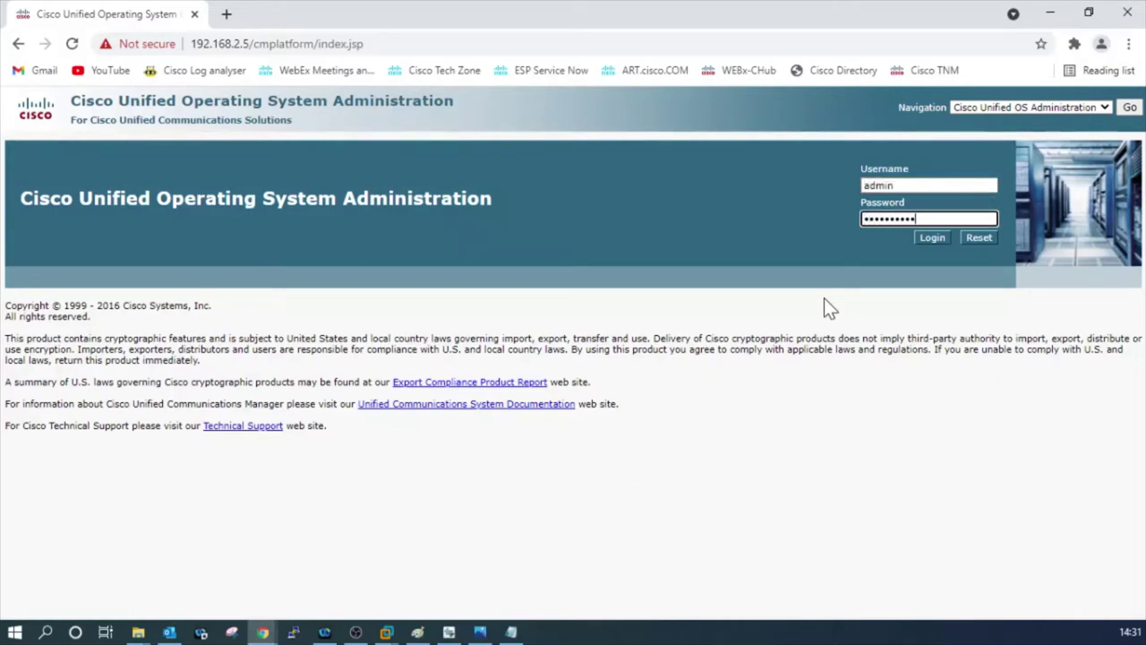
{"action": "key", "text": "Return"}
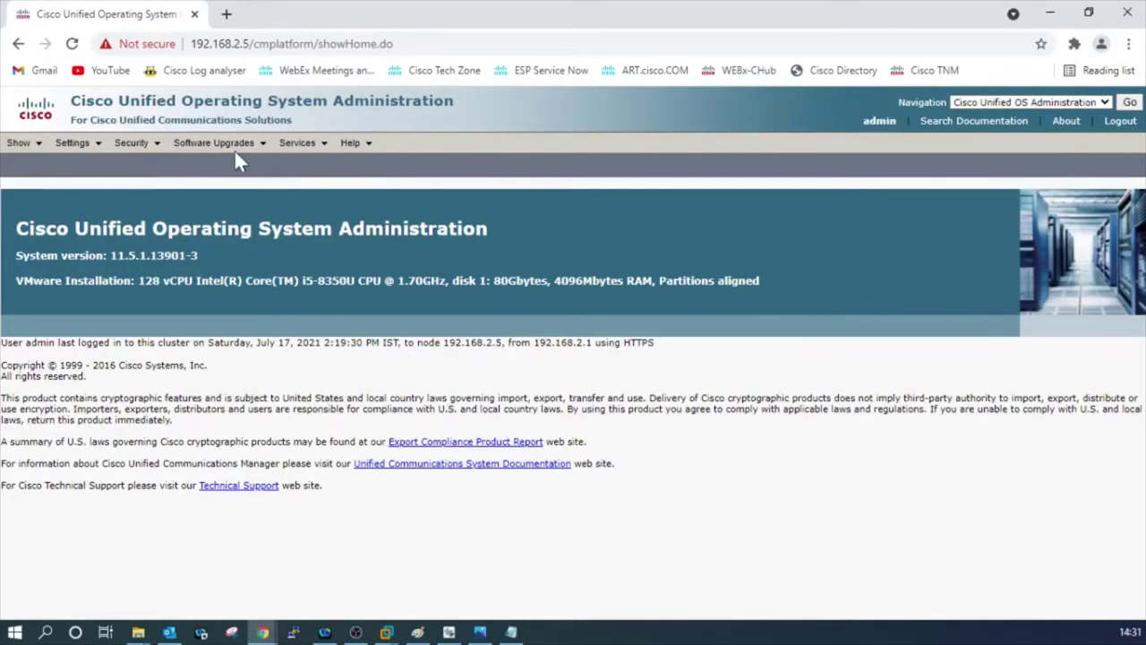
Search TFTP File Management for File Name beginning with List.xml and highlight the first result.
{"action": "mouse_move", "coordinate": [233, 146]}
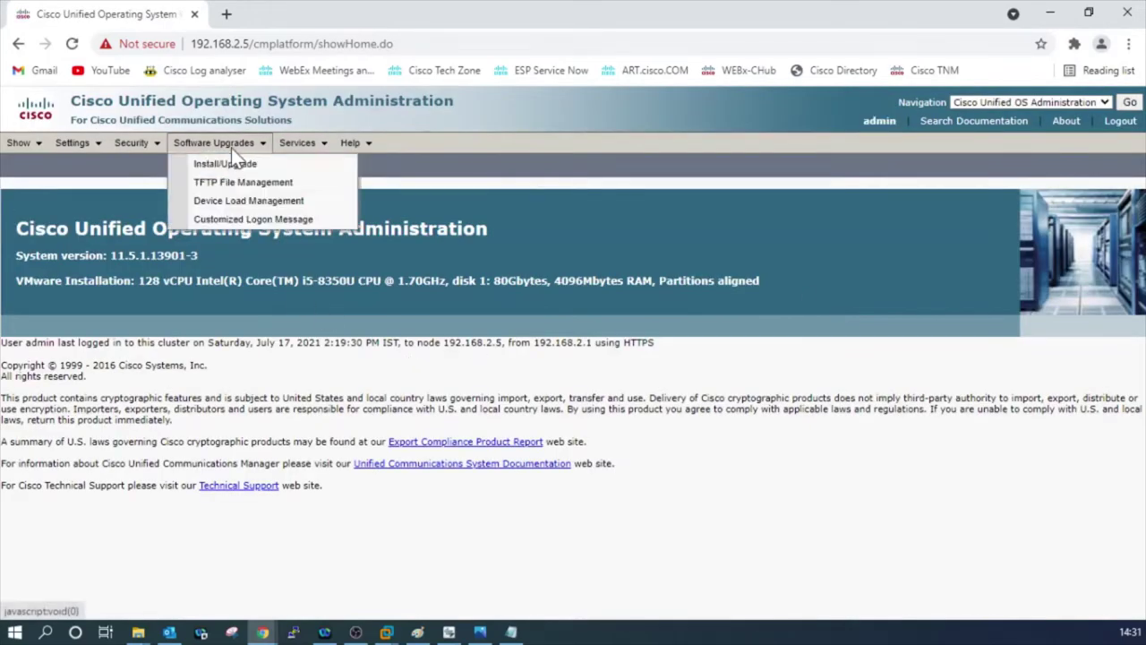
{"action": "left_click", "coordinate": [243, 184]}
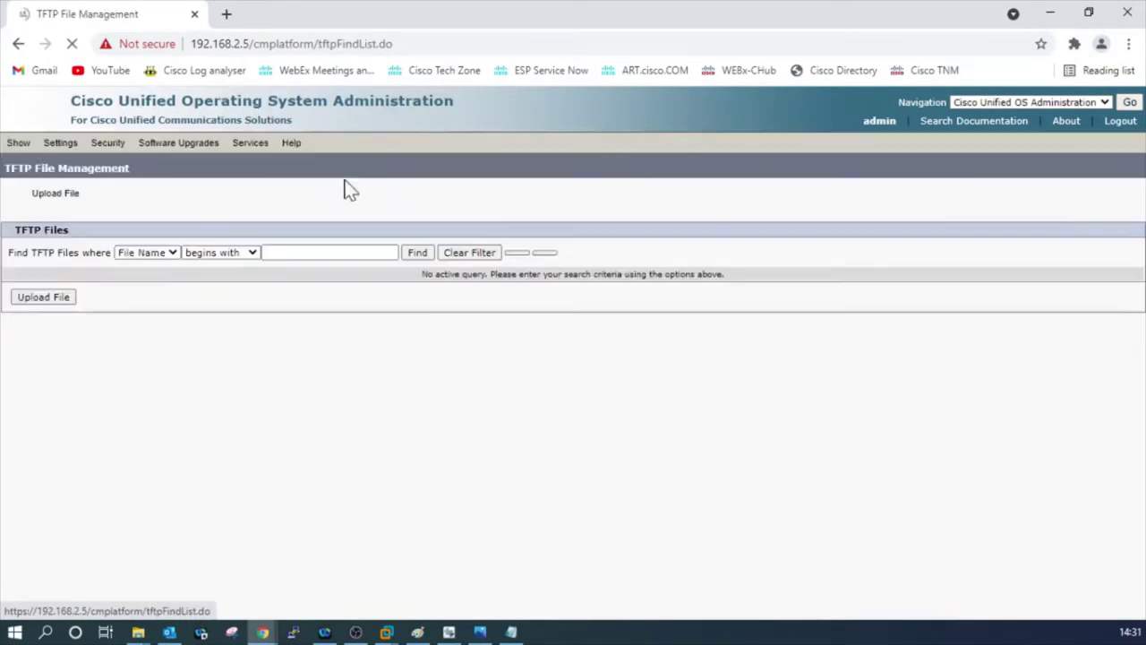
{"action": "left_click", "coordinate": [147, 255]}
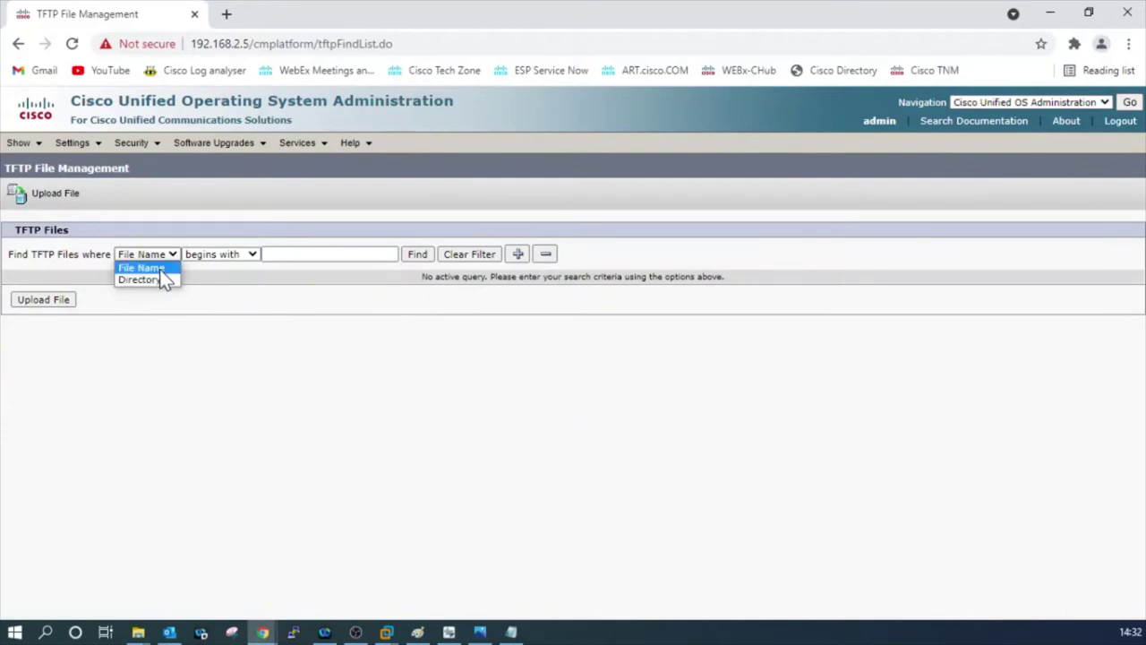
{"action": "left_click", "coordinate": [159, 269]}
{"action": "left_click", "coordinate": [329, 254]}
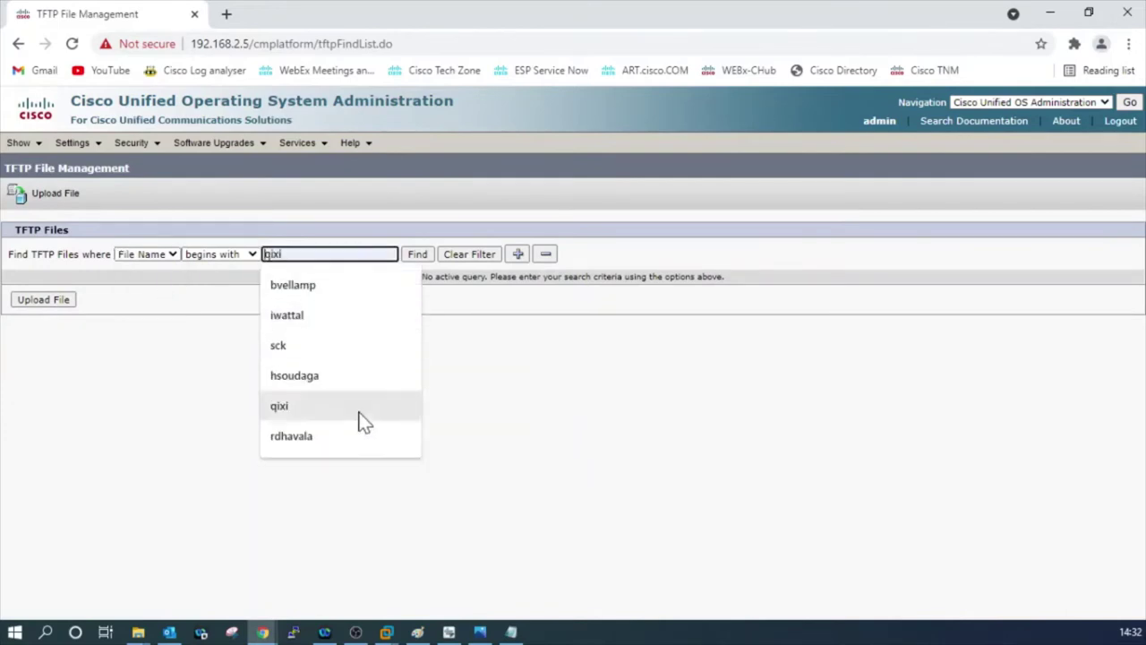
{"action": "left_click", "coordinate": [472, 405]}
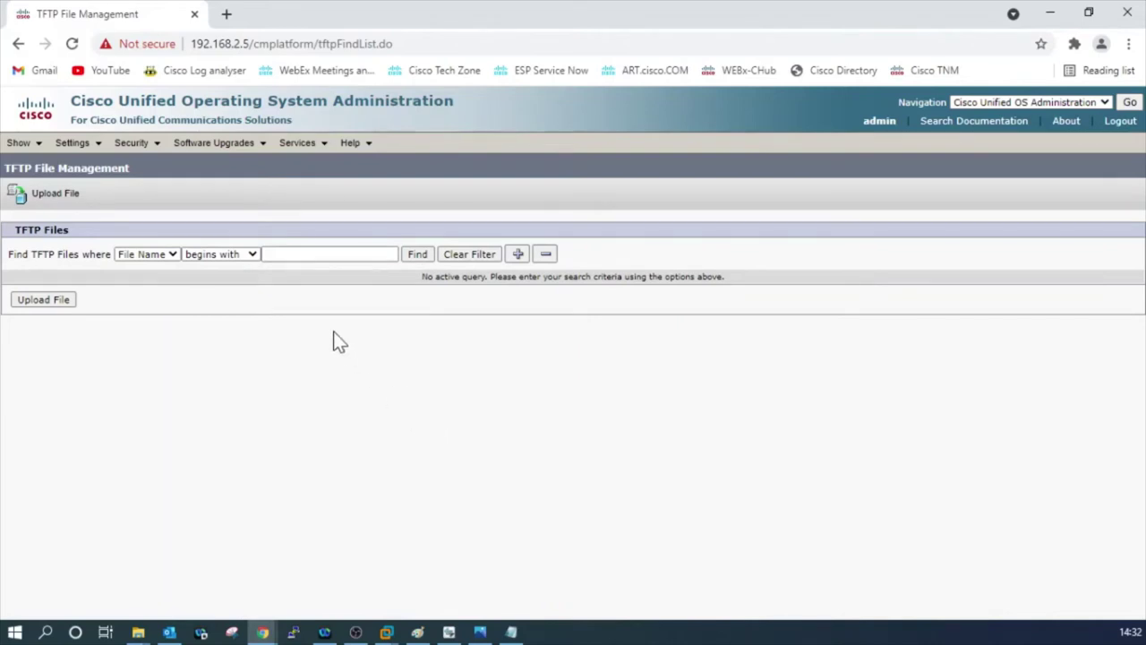
{"action": "key", "text": "Tab"}
{"action": "key", "text": "Tab"}
{"action": "key", "text": "Tab"}
{"action": "type", "text": "L"}
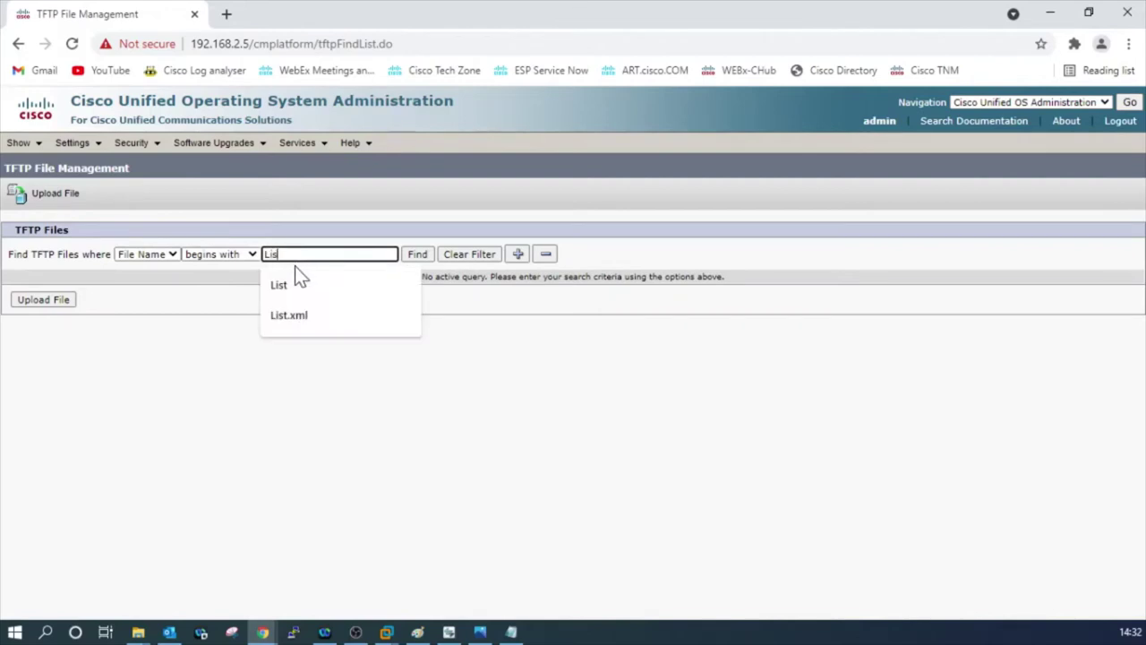
{"action": "type", "text": "ist.s"}
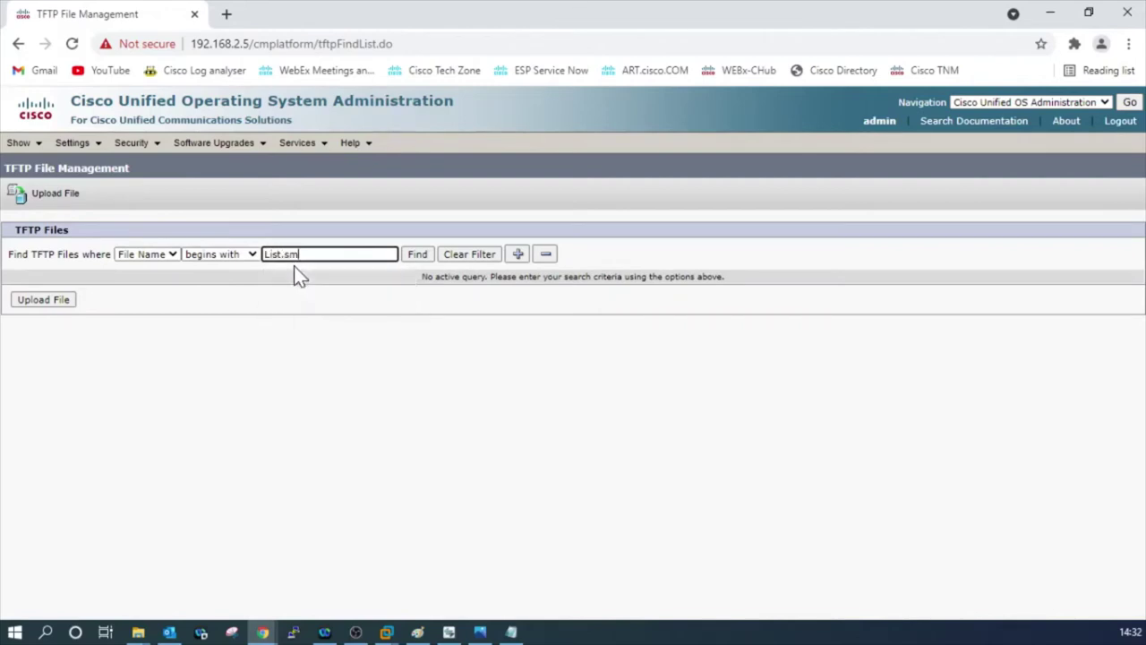
{"action": "key", "text": "BackSpace"}
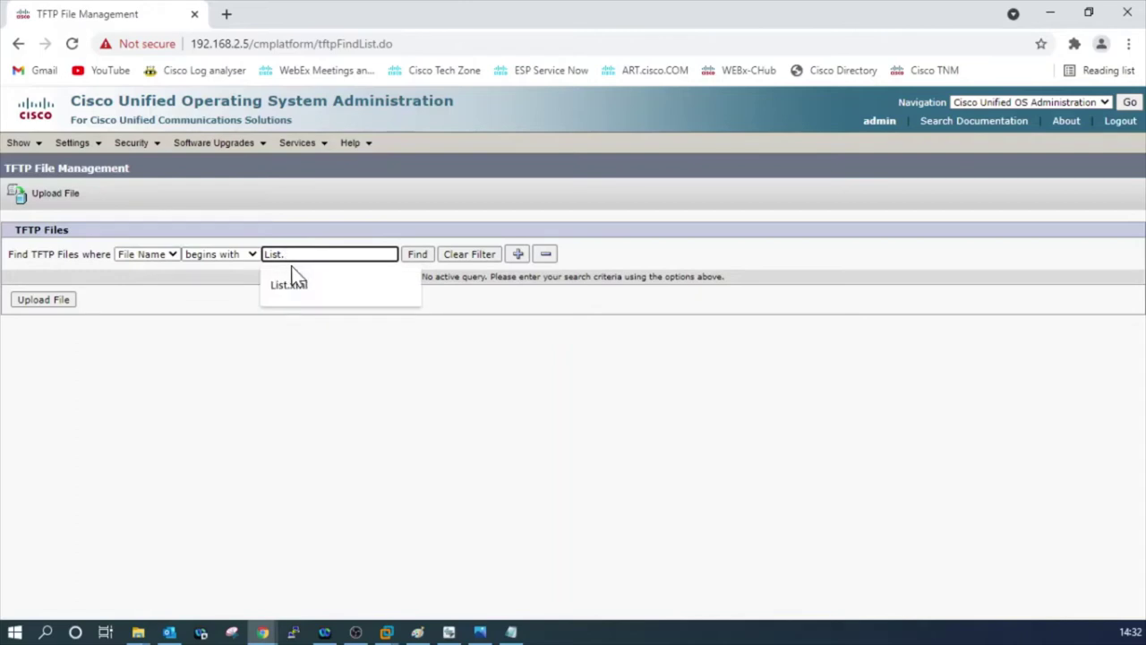
{"action": "type", "text": "xml"}
{"action": "key", "text": "Return"}
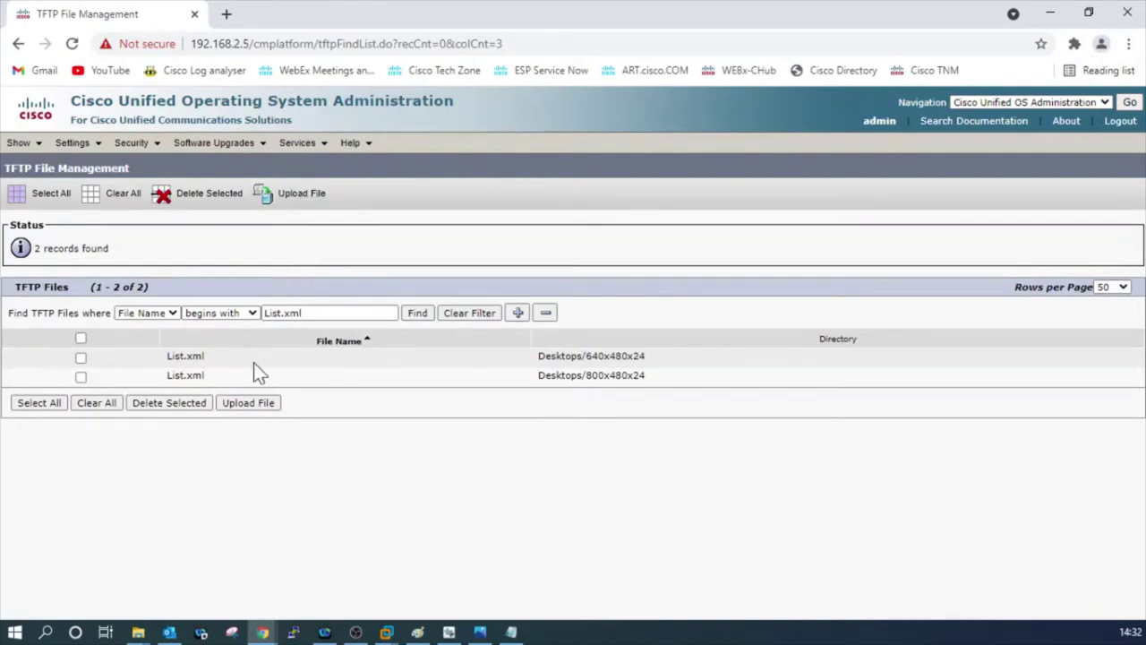
{"action": "left_click_drag", "start_coordinate": [253, 361], "coordinate": [173, 349]}
{"action": "left_click_drag", "start_coordinate": [303, 380], "coordinate": [161, 365]}
{"action": "left_click", "coordinate": [228, 19]}
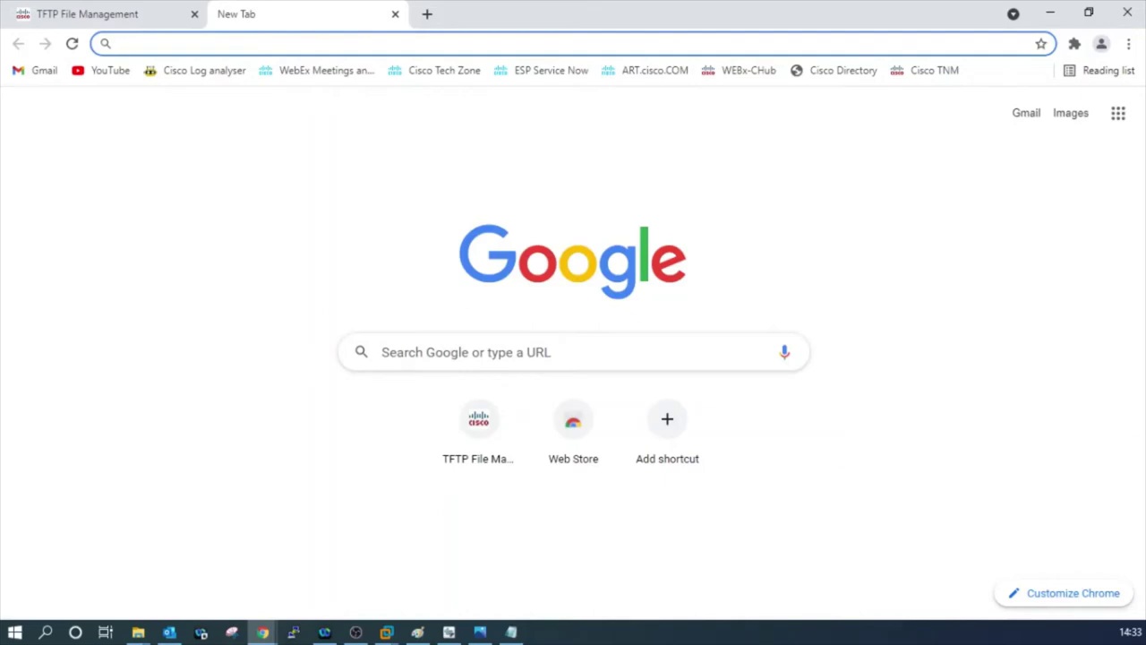
{"action": "type", "text": "http:"}
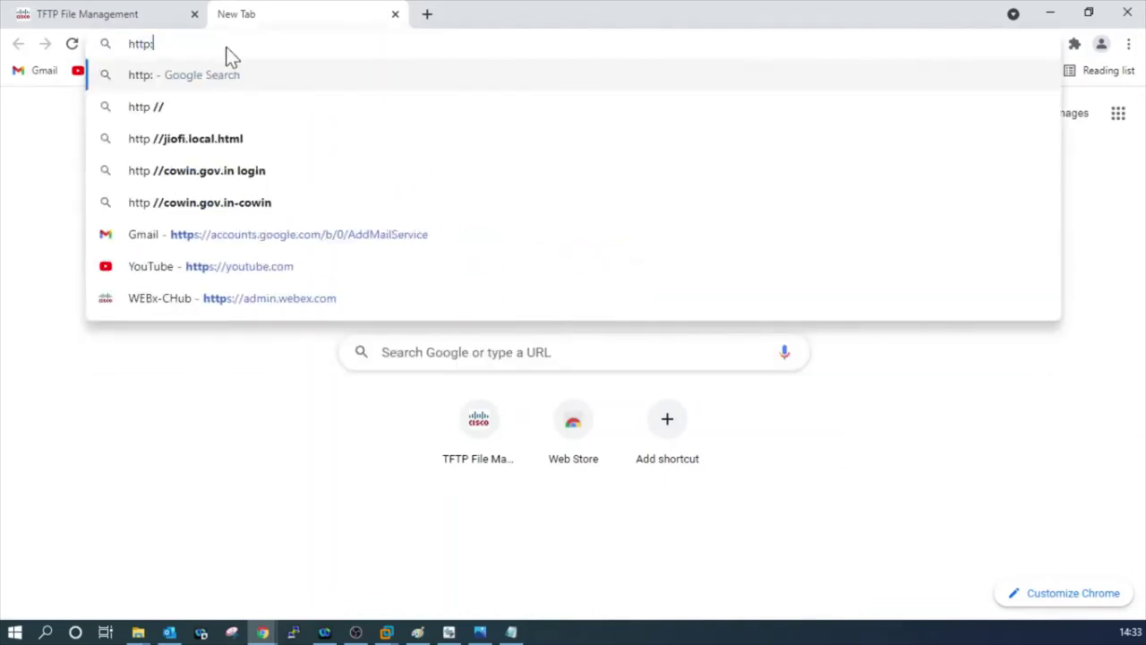
{"action": "type", "text": "//192"}
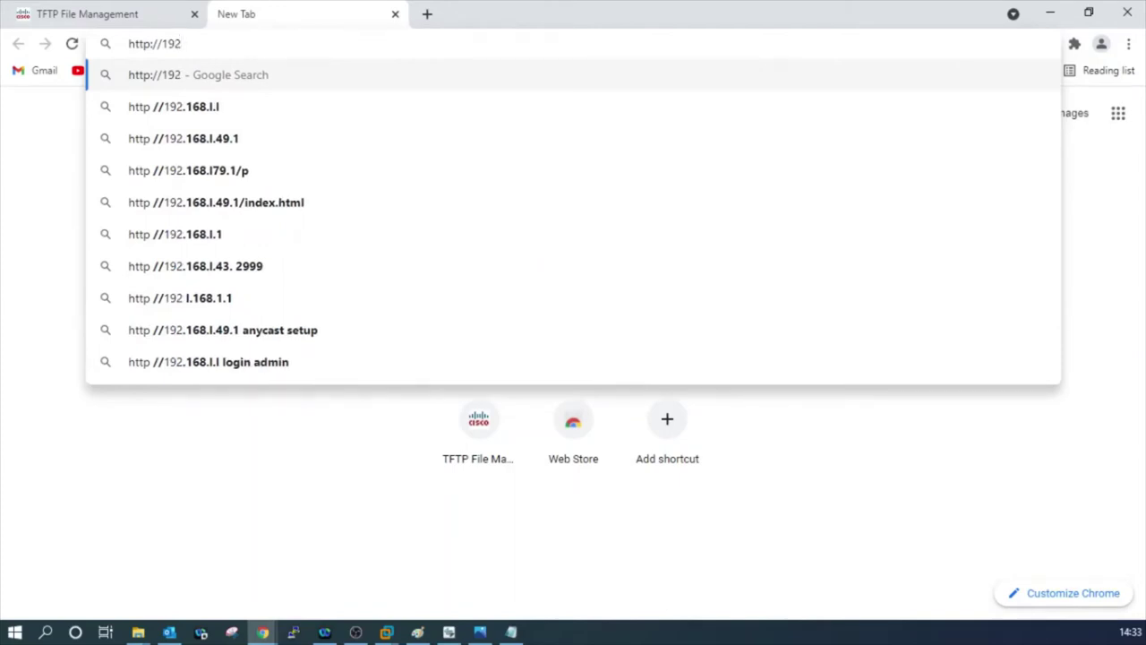
{"action": "type", "text": ".168"}
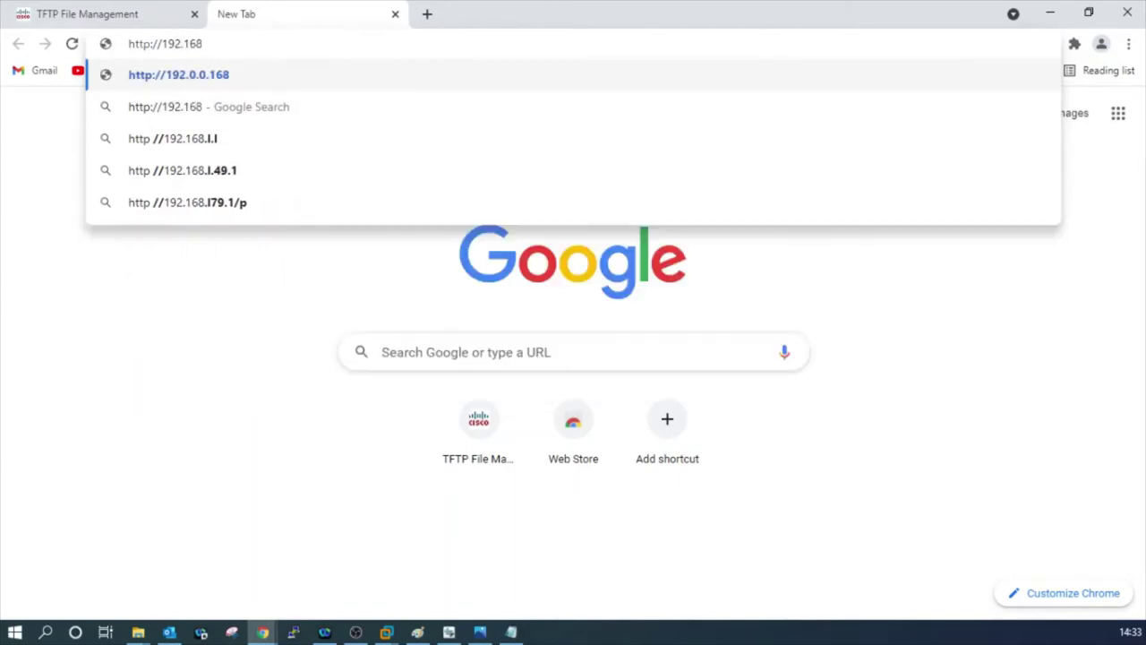
{"action": "type", "text": ".2.5"}
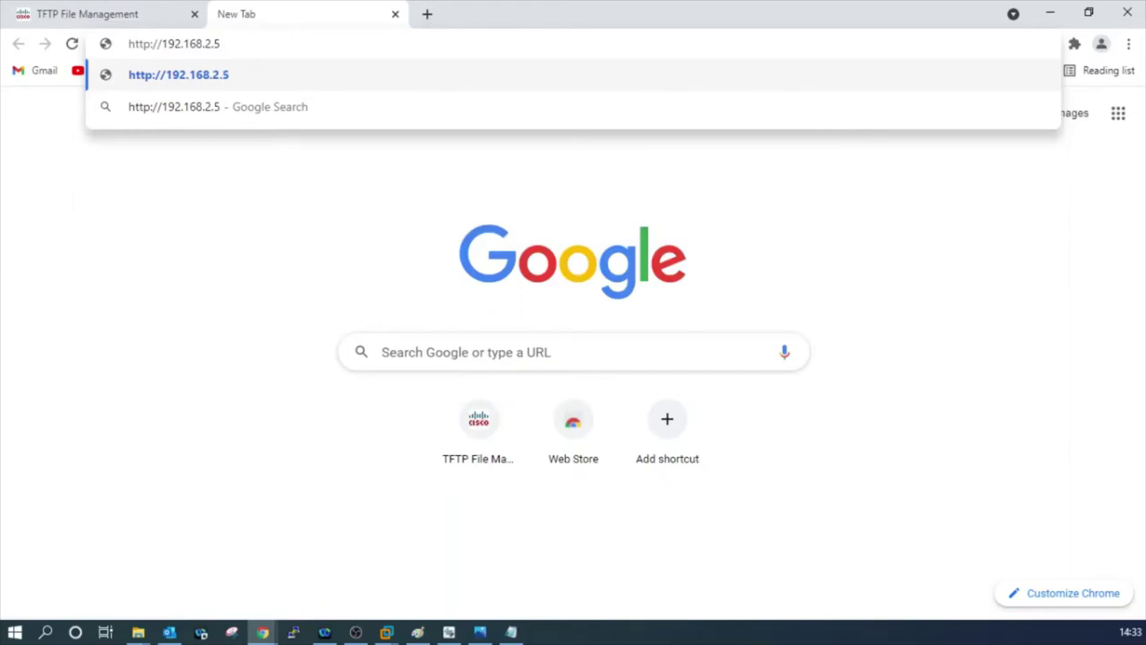
{"action": "type", "text": "/"}
{"action": "key", "text": "BackSpace"}
{"action": "type", "text": ":6"}
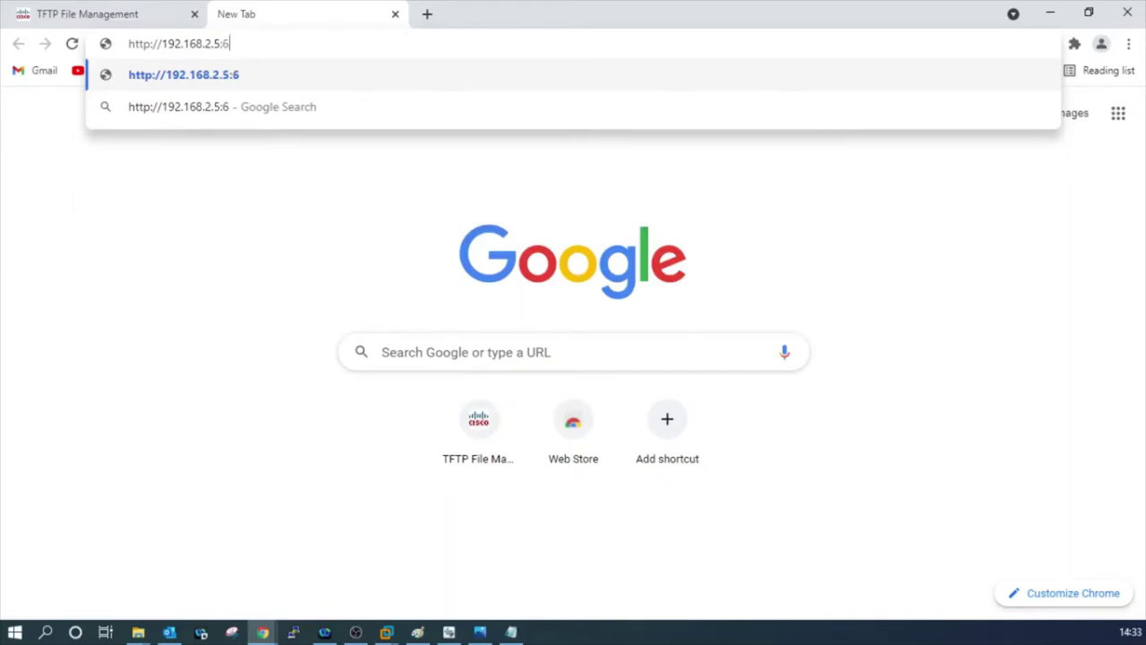
{"action": "type", "text": "970"}
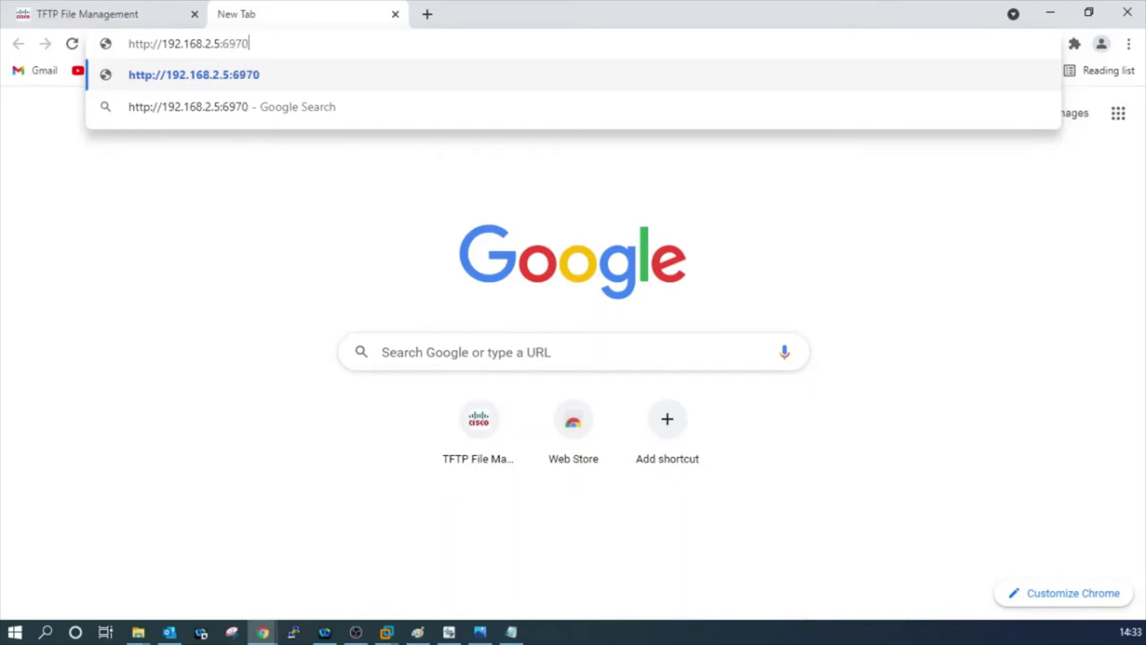
{"action": "type", "text": "/"}
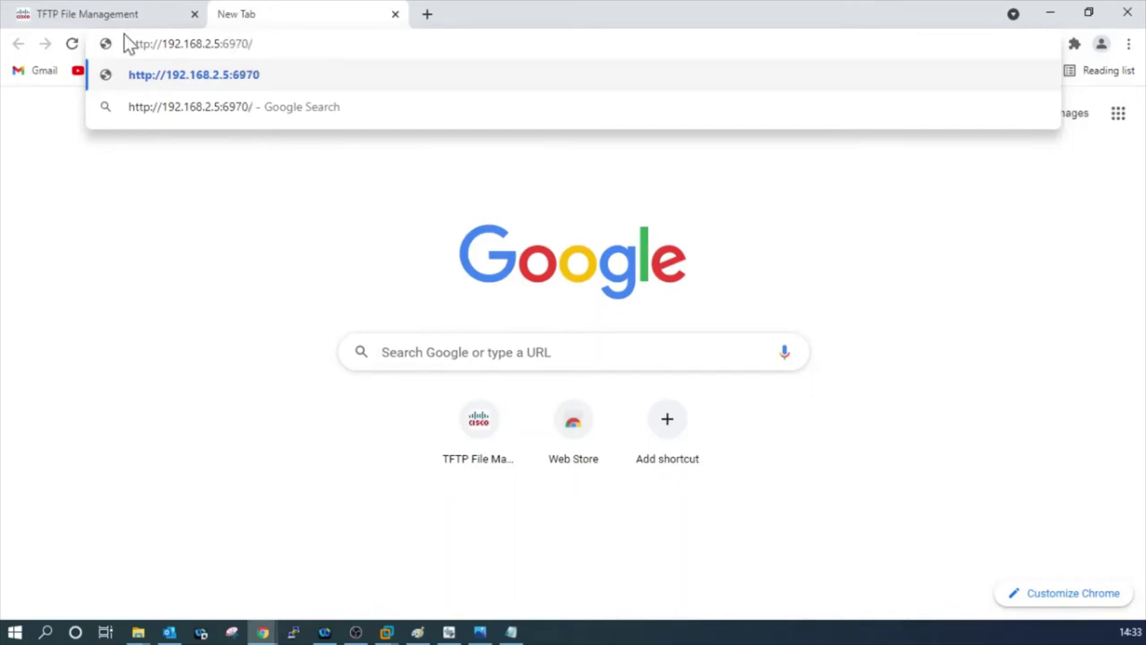
{"action": "left_click", "coordinate": [125, 20]}
{"action": "left_click_drag", "start_coordinate": [646, 357], "coordinate": [537, 356]}
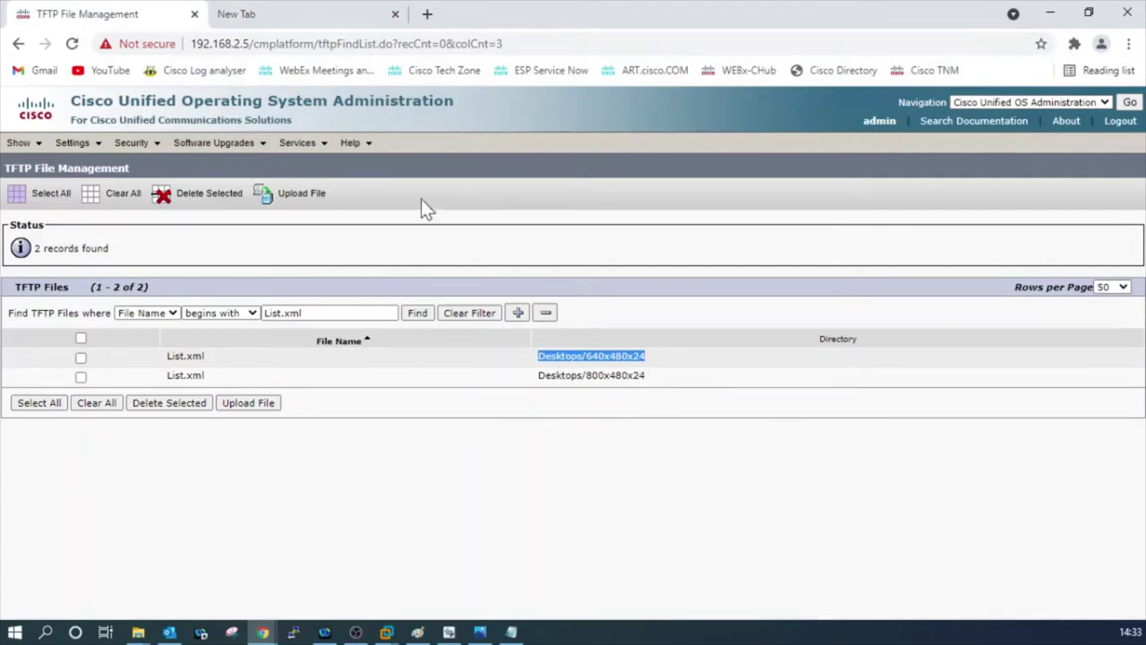
{"action": "key", "text": "ctrl+c"}
{"action": "left_click", "coordinate": [295, 13]}
{"action": "key", "text": "ctrl+v"}
Append /List.xml to the address and load the file from the TFTP server.
{"action": "left_click", "coordinate": [148, 16]}
{"action": "left_click_drag", "start_coordinate": [215, 355], "coordinate": [166, 356]}
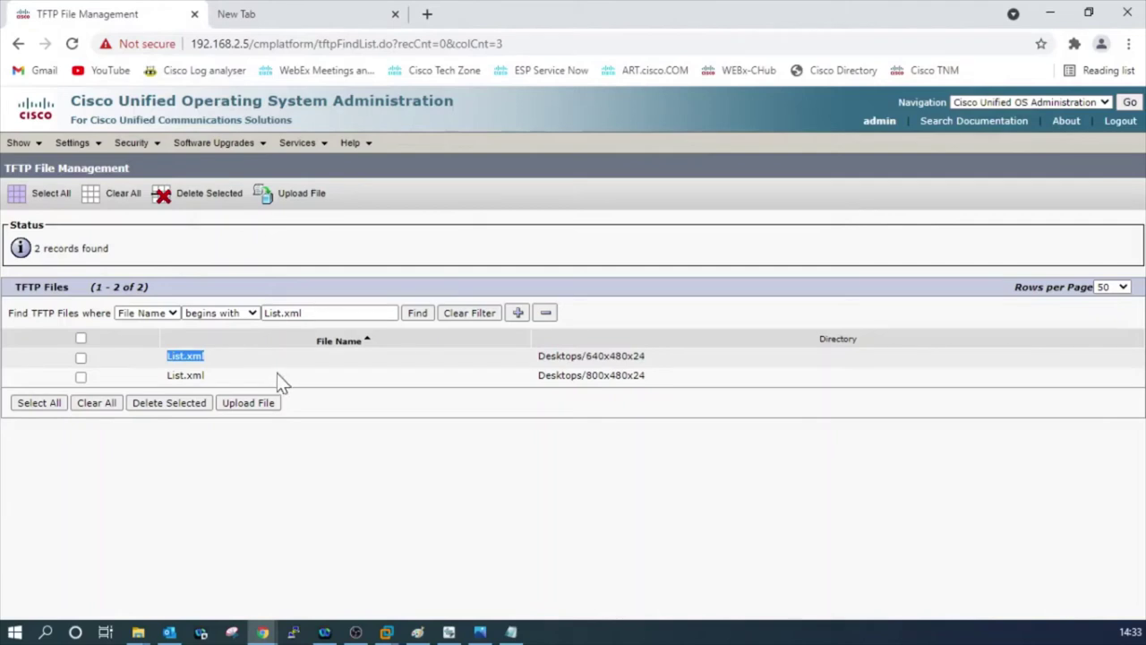
{"action": "left_click", "coordinate": [240, 11]}
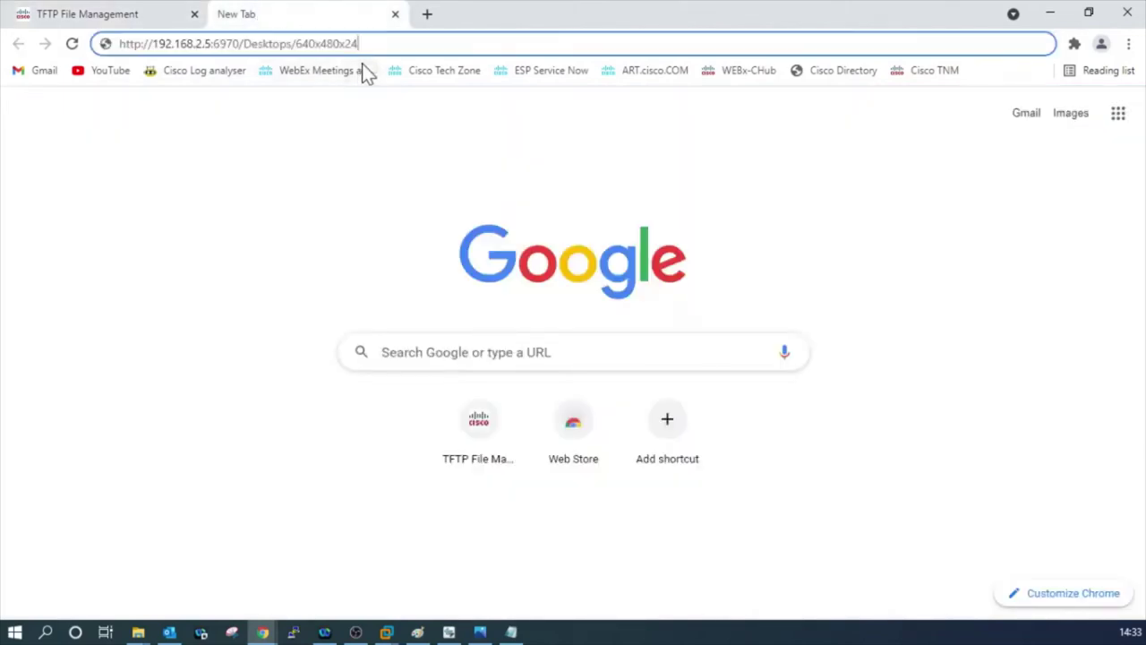
{"action": "type", "text": "/"}
{"action": "key", "text": "ctrl+v"}
{"action": "left_click", "coordinate": [331, 235]}
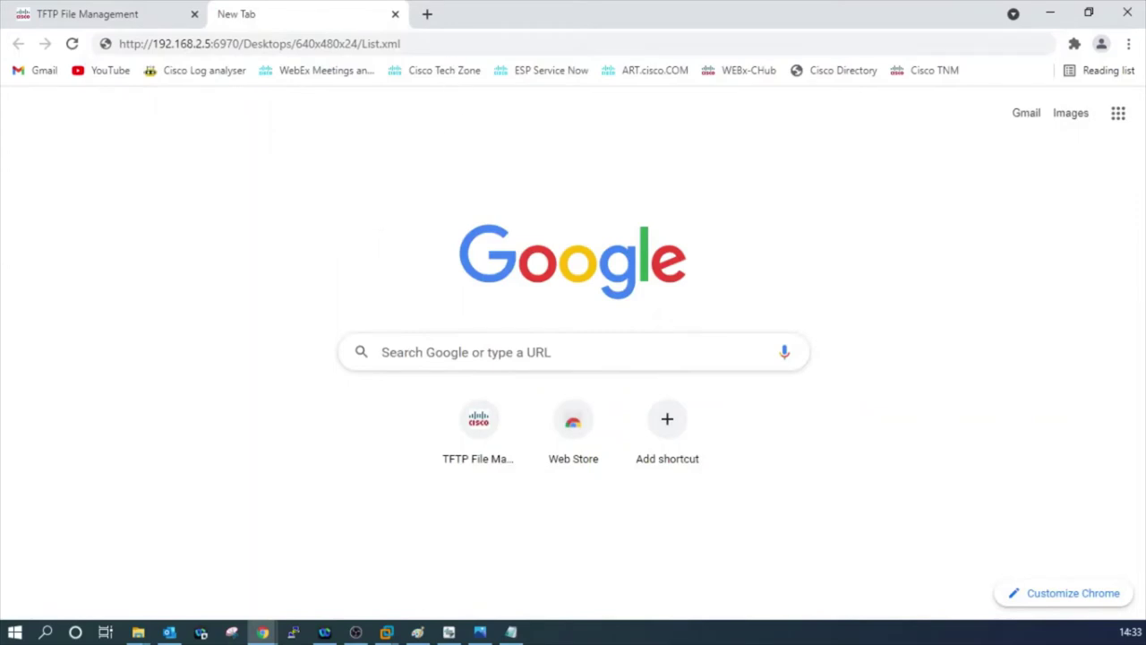
{"action": "left_click", "coordinate": [385, 43]}
{"action": "key", "text": "Return"}
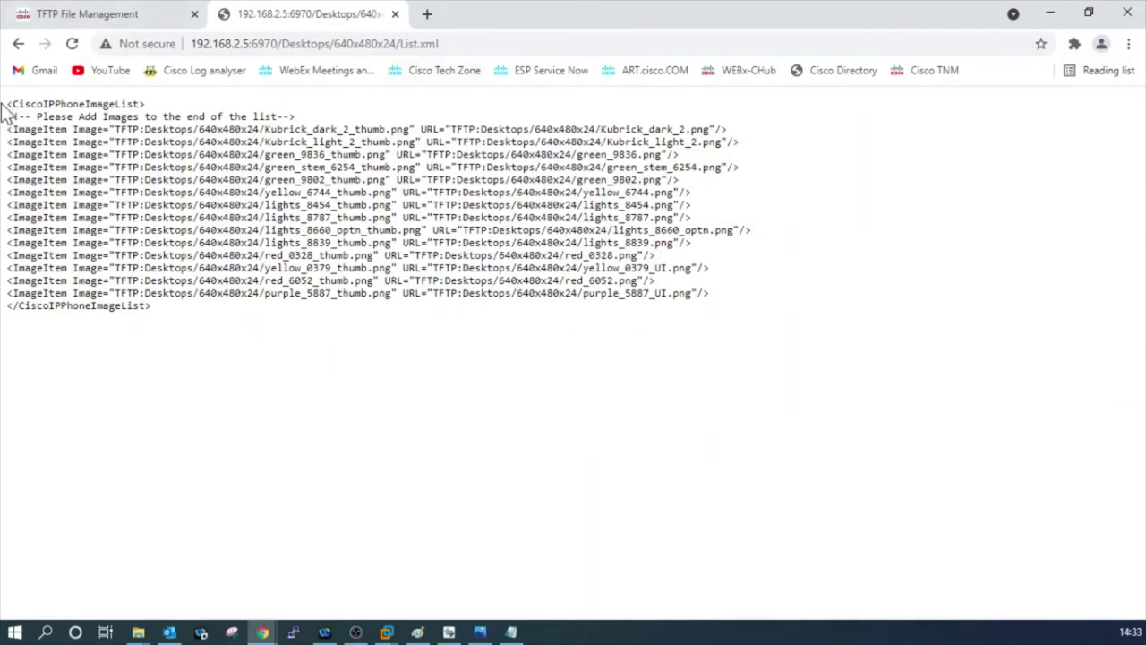
Select the full List.xml text on the page, briefly opening and closing the Start menu.
{"action": "left_click_drag", "start_coordinate": [7, 103], "coordinate": [202, 311]}
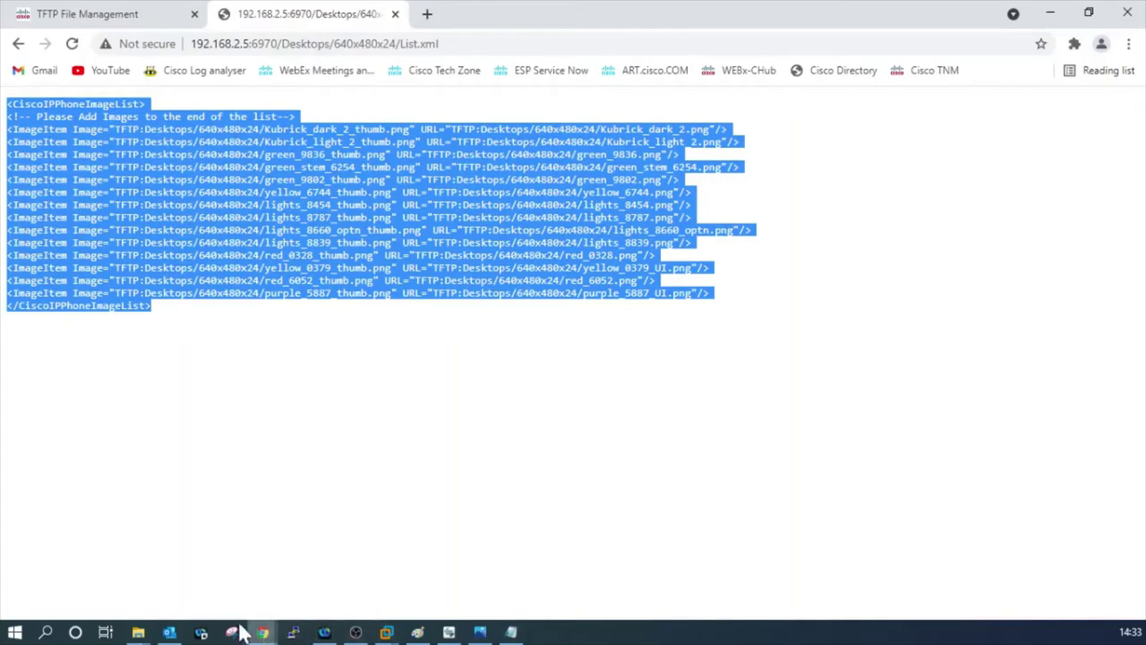
{"action": "left_click", "coordinate": [16, 631]}
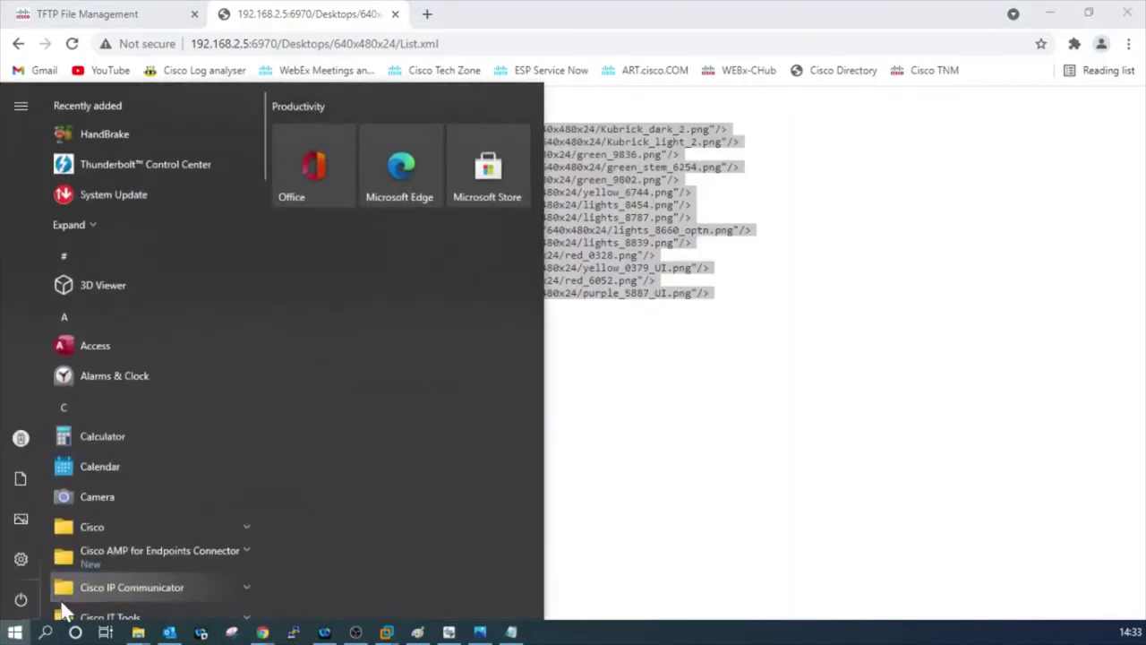
{"action": "key", "text": "Escape"}
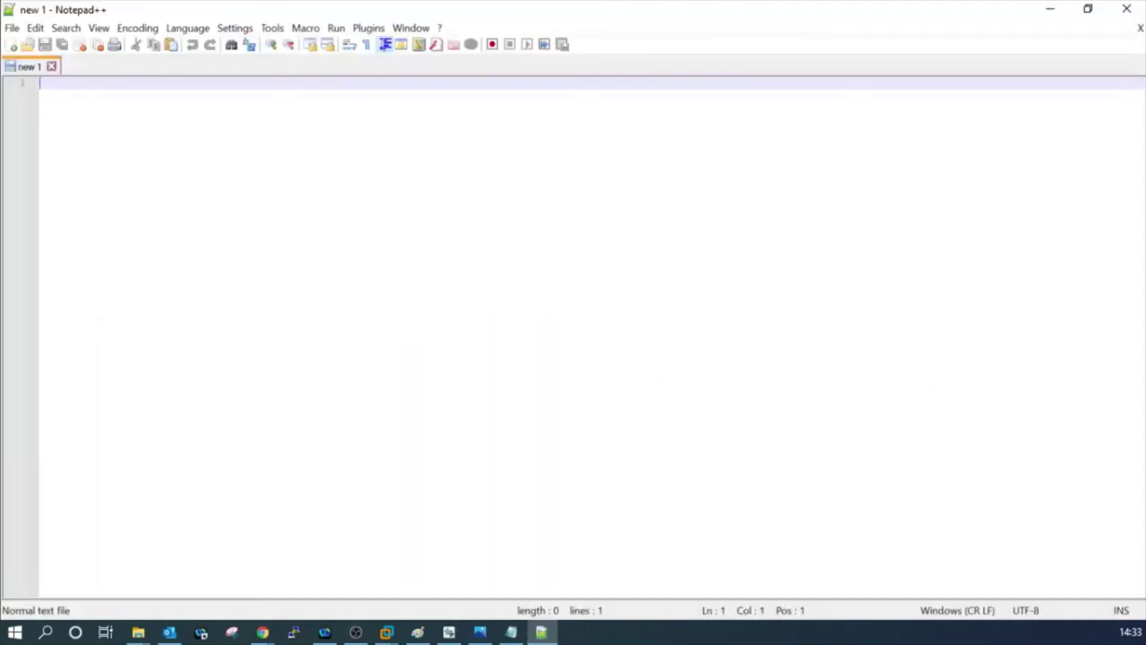
Paste the XML into 'new 1' and delete every image entry after Kubrick_dark_2.
{"action": "key", "text": "ctrl+v"}
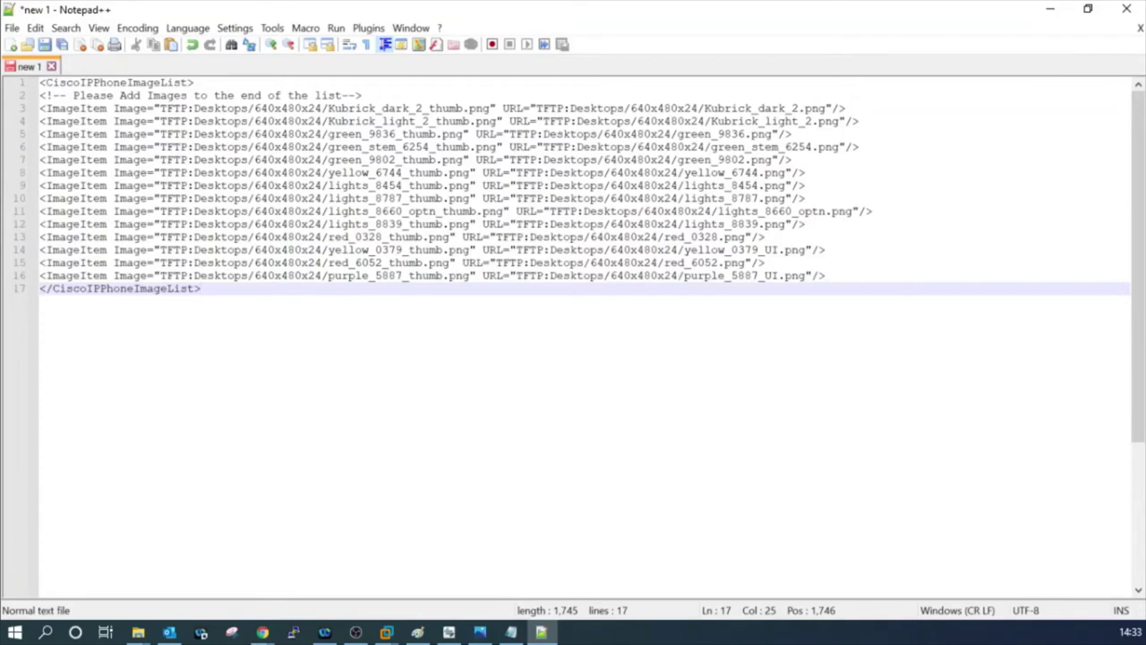
{"action": "left_click_drag", "start_coordinate": [362, 95], "coordinate": [40, 83]}
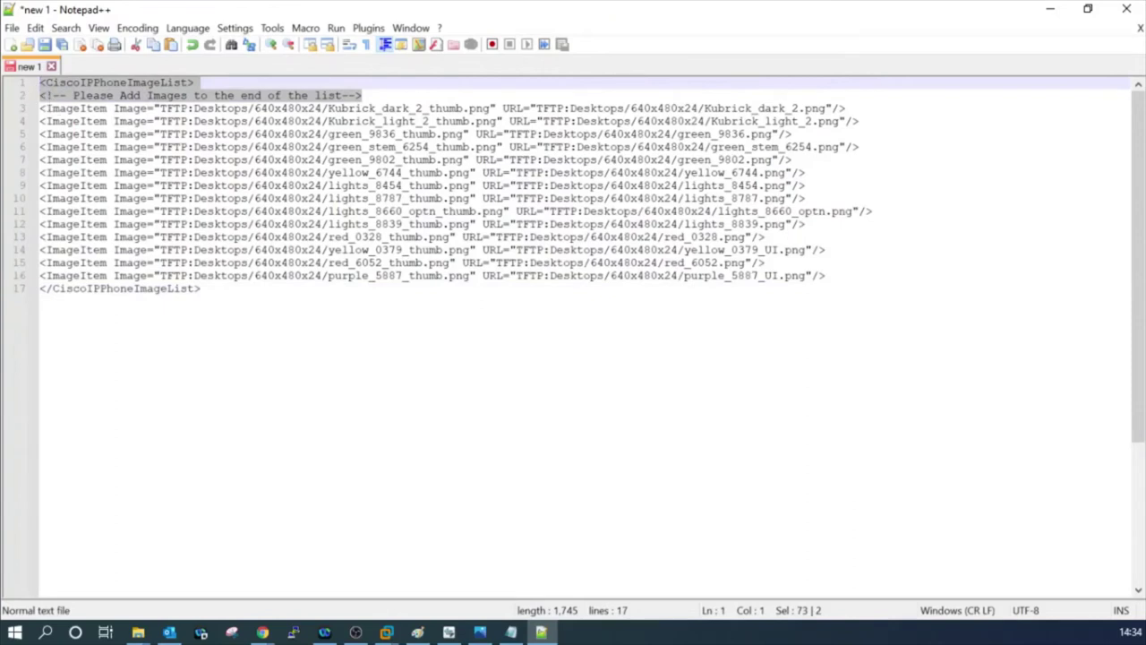
{"action": "left_click_drag", "start_coordinate": [199, 80], "coordinate": [39, 82]}
{"action": "left_click_drag", "start_coordinate": [202, 288], "coordinate": [40, 289]}
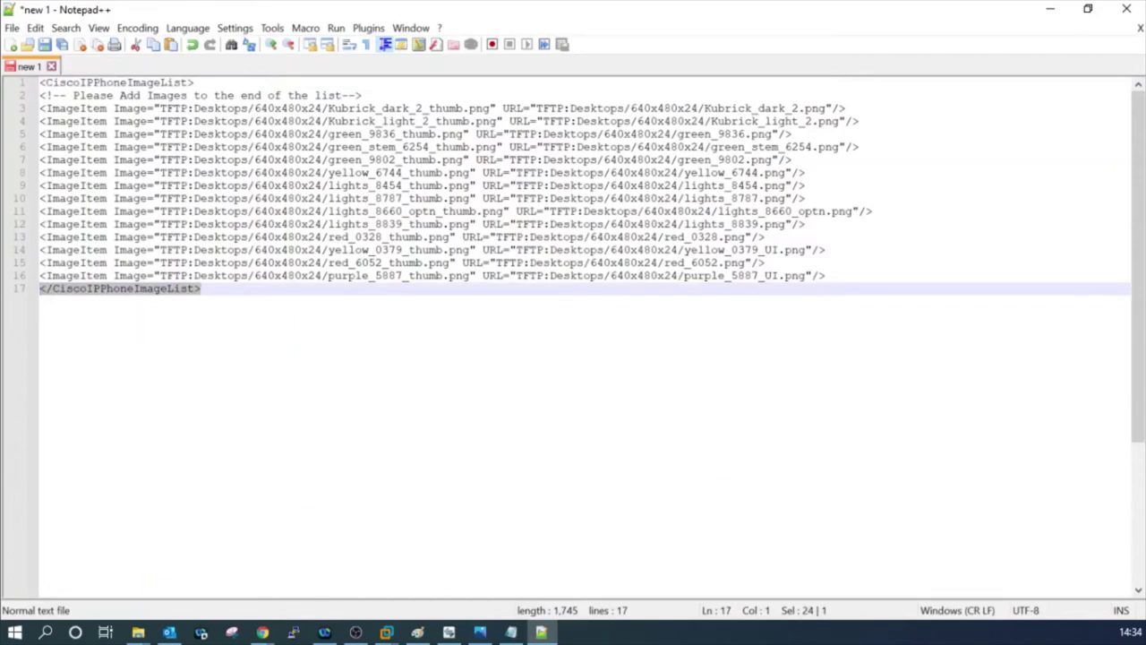
{"action": "left_click_drag", "start_coordinate": [824, 275], "coordinate": [40, 120]}
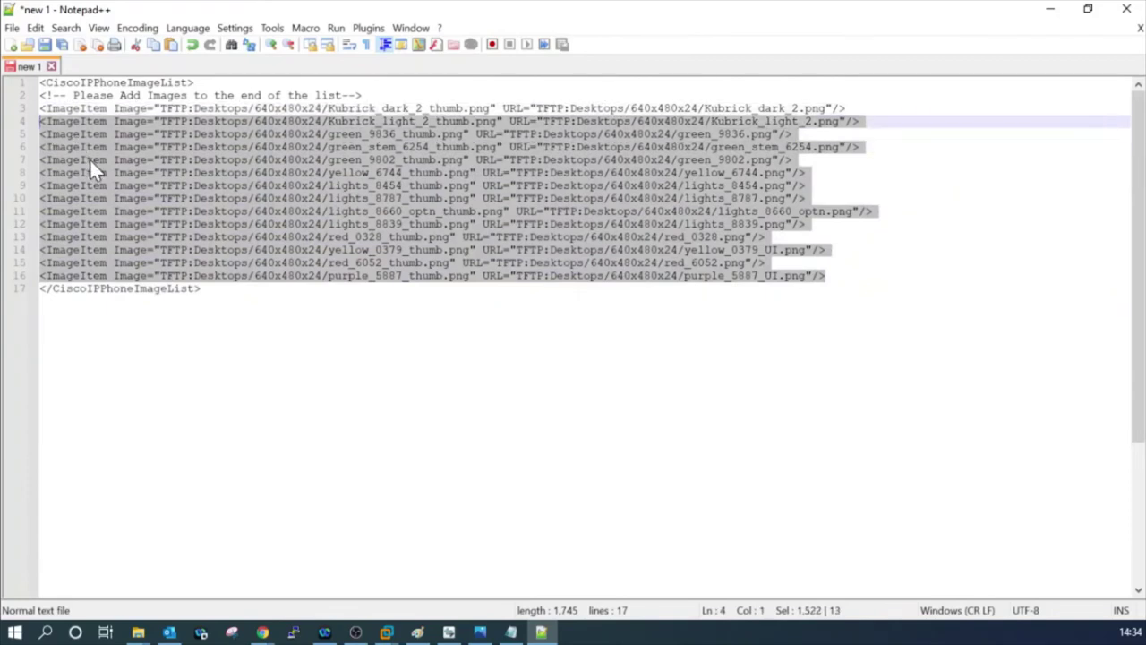
{"action": "key", "text": "Delete"}
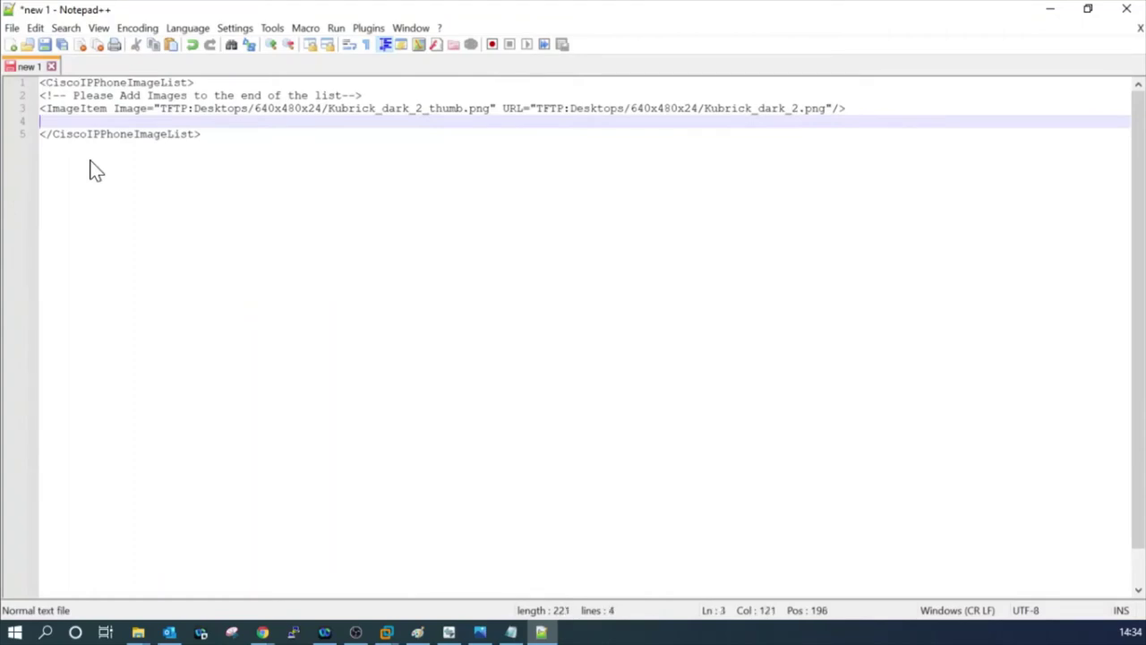
Remove the leftover blank line and check the wallpaper size chart for the 320x212x12 size.
{"action": "key", "text": "BackSpace"}
{"action": "left_click", "coordinate": [254, 109]}
{"action": "key", "text": "shift+Right"}
{"action": "key", "text": "shift+Right"}
{"action": "key", "text": "shift+Right"}
{"action": "key", "text": "shift+Right"}
{"action": "key", "text": "shift+Right"}
{"action": "key", "text": "shift+Right"}
{"action": "key", "text": "shift+Right"}
{"action": "key", "text": "shift+Right"}
{"action": "key", "text": "shift+Right"}
{"action": "key", "text": "shift+Right"}
{"action": "key", "text": "shift+Right"}
{"action": "key", "text": "shift+Right"}
{"action": "key", "text": "shift+Left"}
{"action": "key", "text": "shift+Left"}
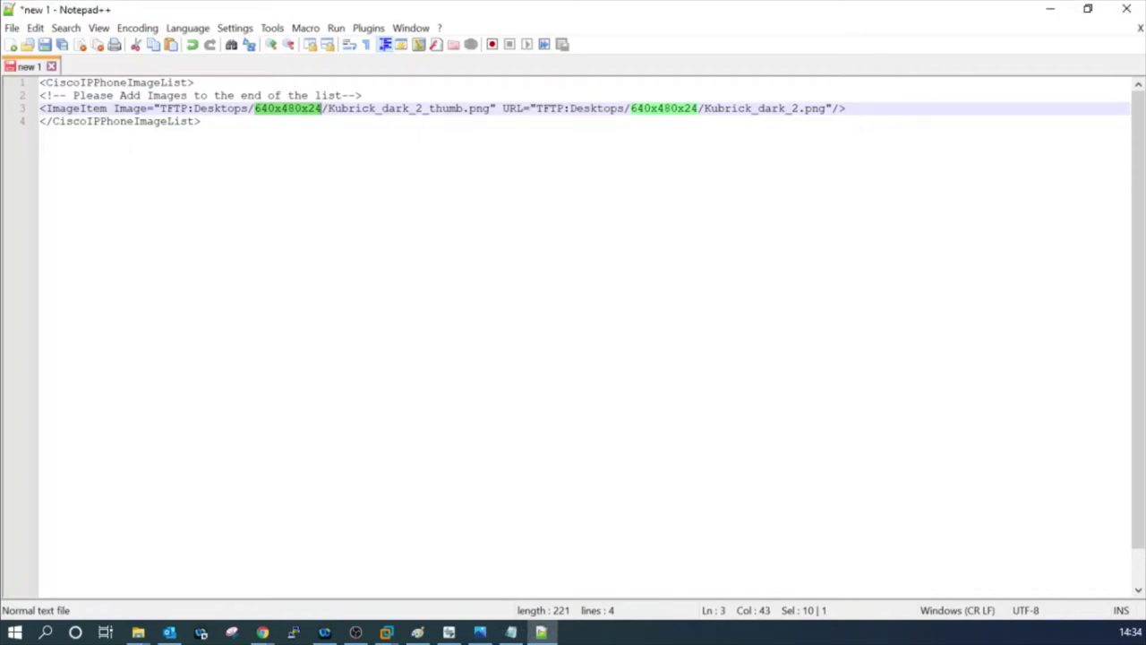
{"action": "key", "text": "alt+Tab"}
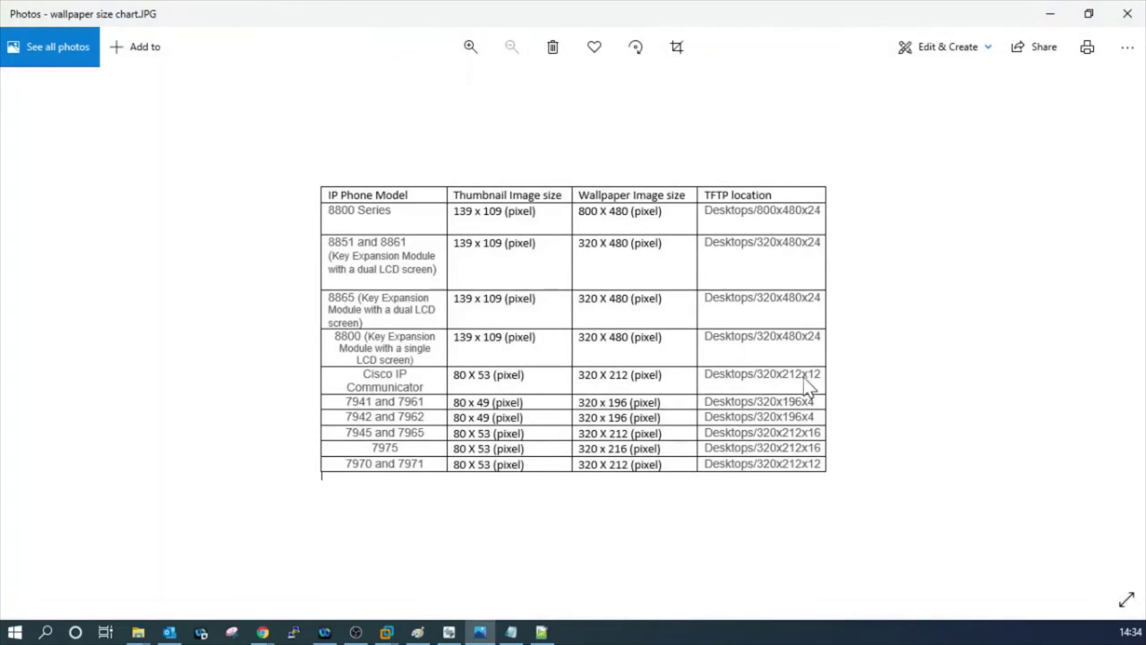
{"action": "left_click", "coordinate": [1048, 16]}
Change the thumbnail path's folder from 640x480x24 to 320x212x12.
{"action": "left_click", "coordinate": [268, 110]}
{"action": "double_click", "coordinate": [268, 109]}
{"action": "left_click", "coordinate": [268, 110]}
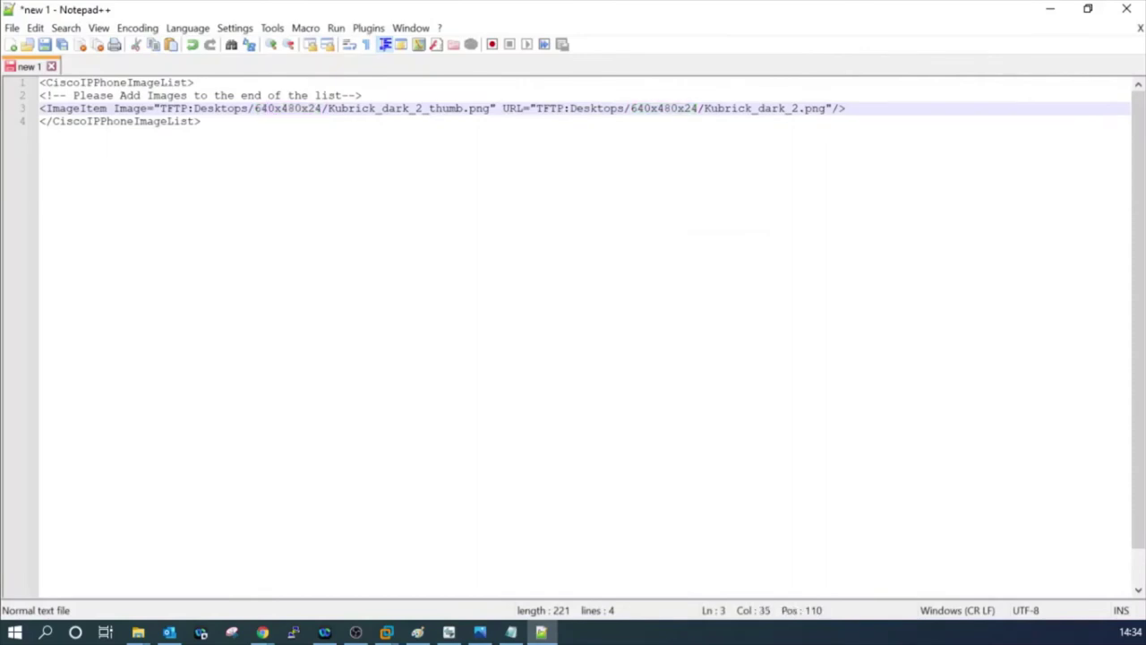
{"action": "key", "text": "Right"}
{"action": "key", "text": "BackSpace"}
{"action": "key", "text": "BackSpace"}
{"action": "key", "text": "BackSpace"}
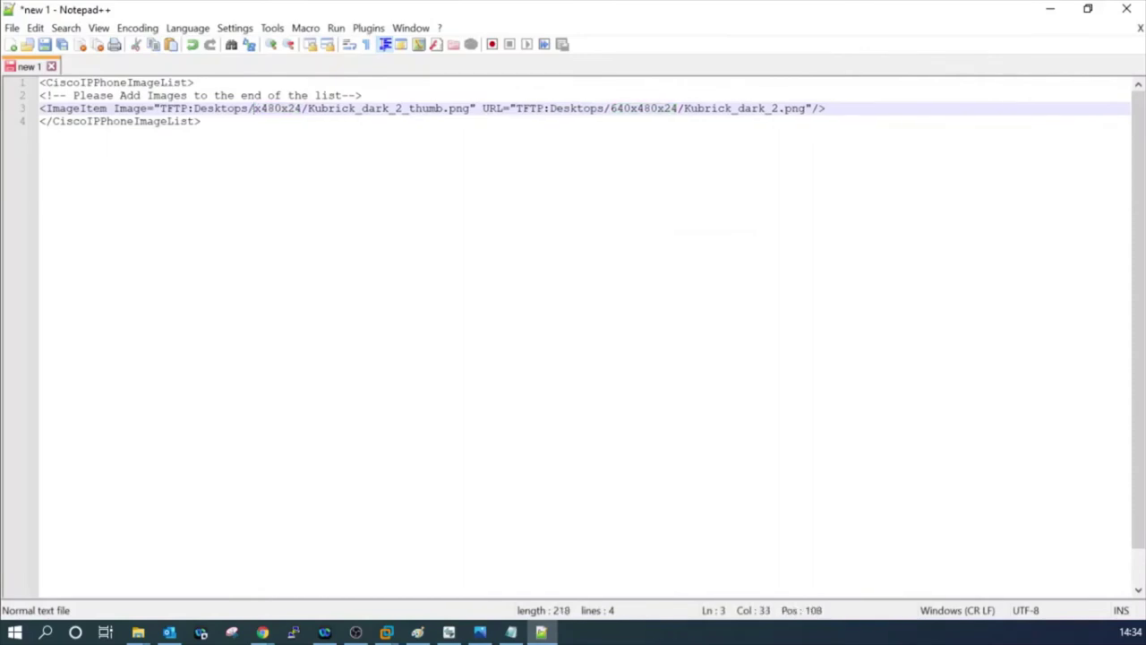
{"action": "type", "text": "320"}
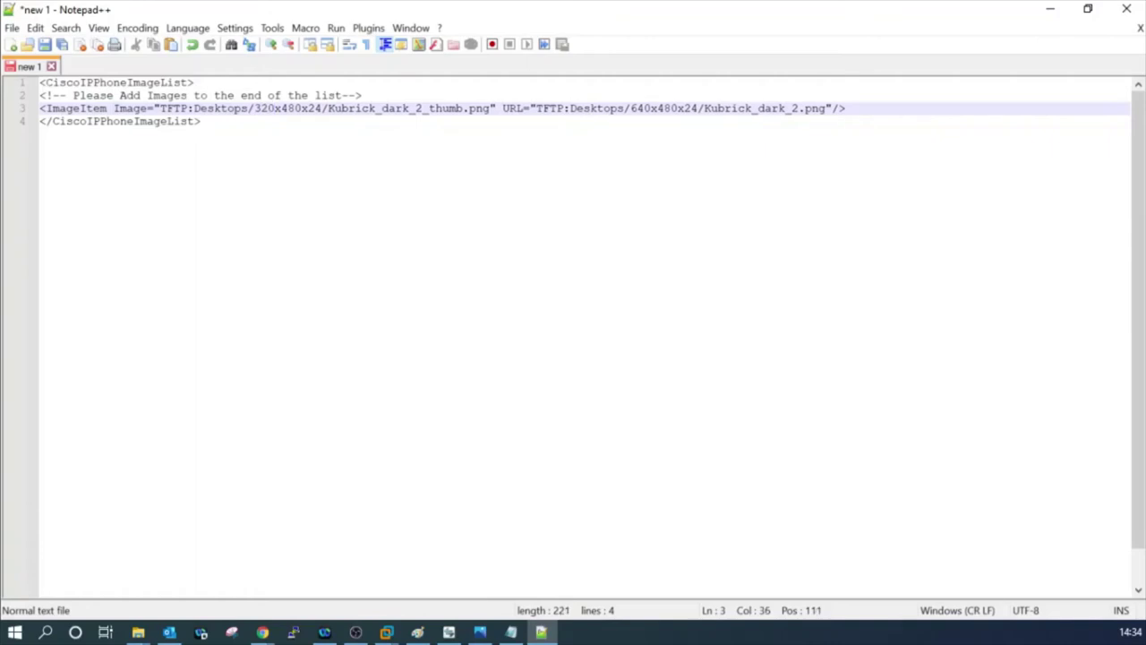
{"action": "key", "text": "Right"}
{"action": "key", "text": "Right"}
{"action": "key", "text": "Right"}
{"action": "key", "text": "Right"}
{"action": "key", "text": "BackSpace"}
{"action": "key", "text": "BackSpace"}
{"action": "key", "text": "BackSpace"}
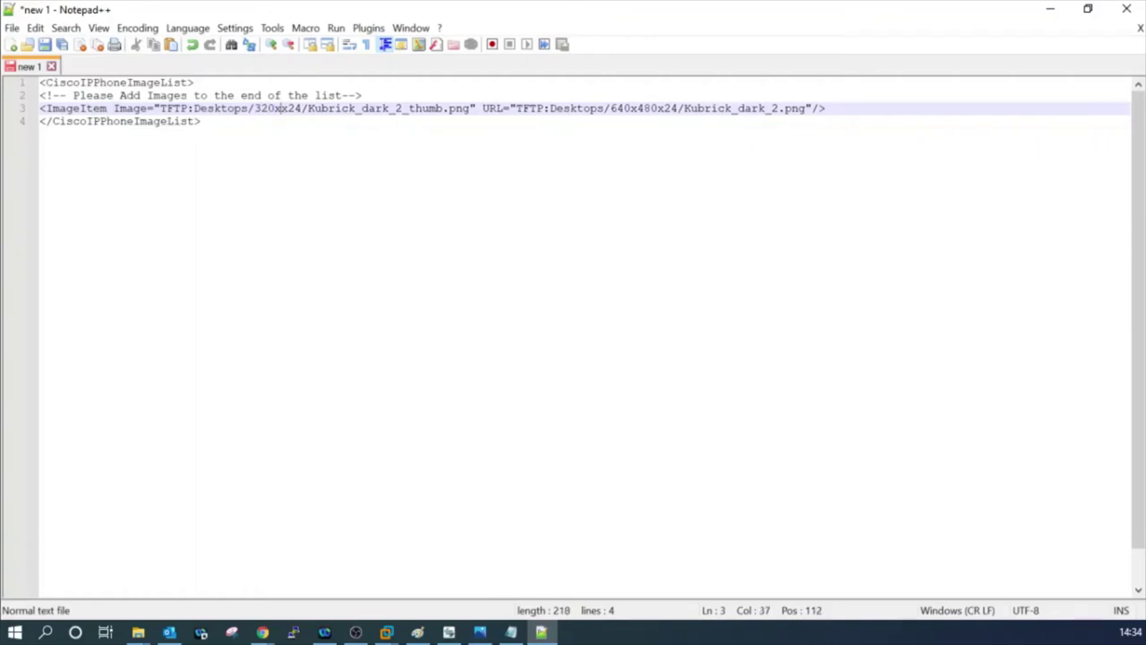
{"action": "type", "text": "212"}
{"action": "key", "text": "Right"}
{"action": "key", "text": "Right"}
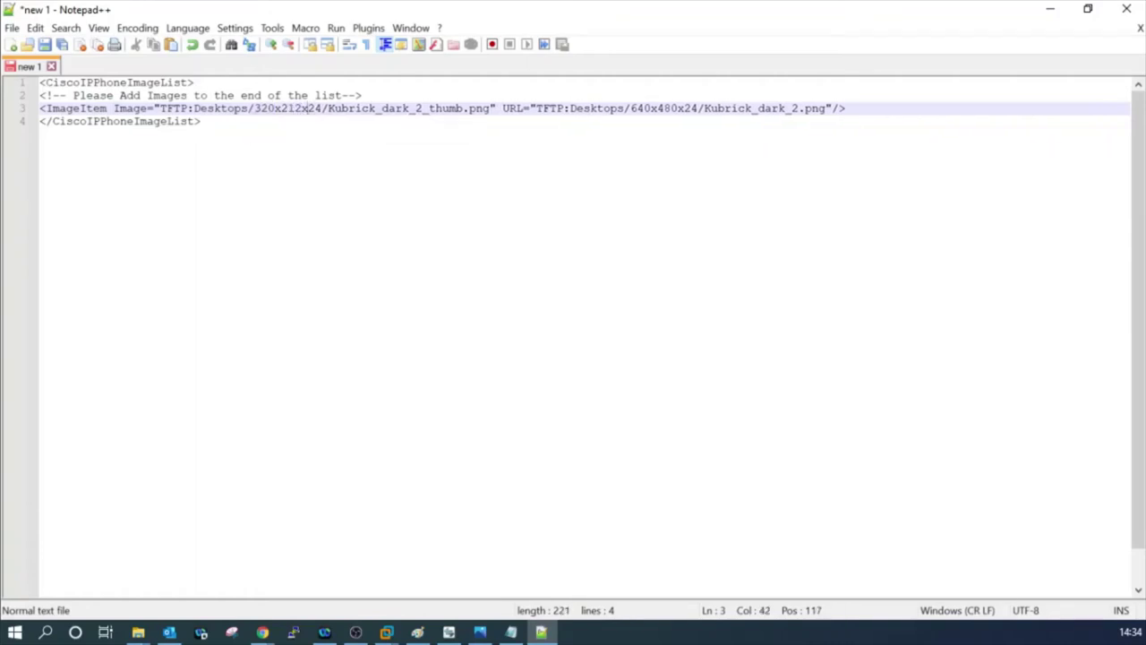
{"action": "key", "text": "BackSpace"}
{"action": "key", "text": "BackSpace"}
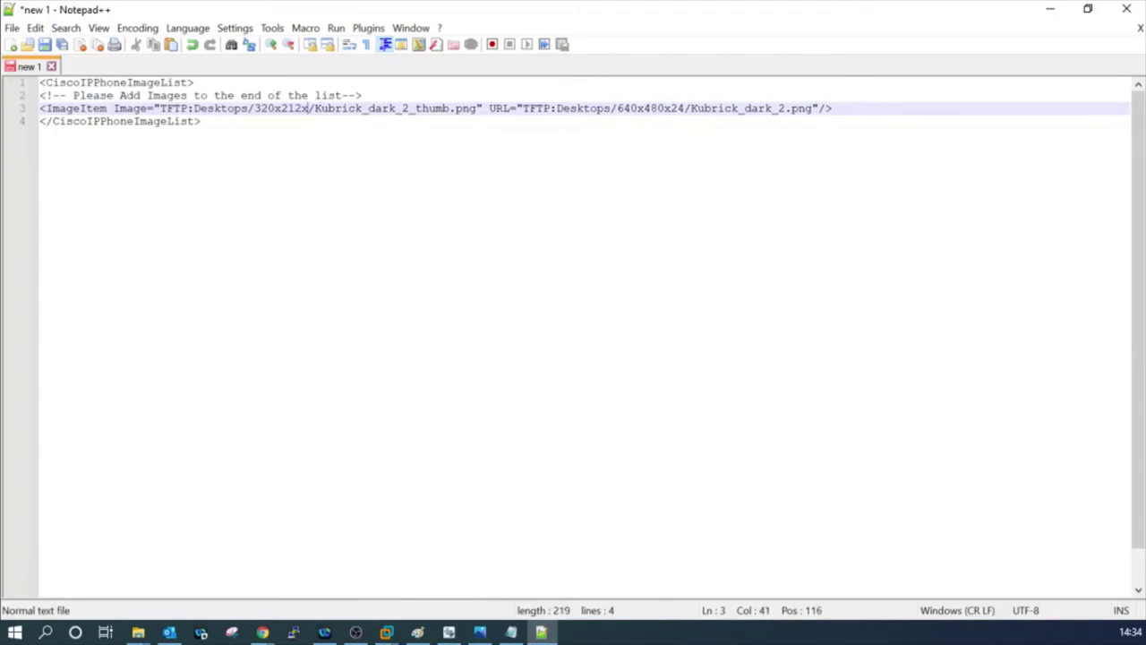
{"action": "type", "text": "12"}
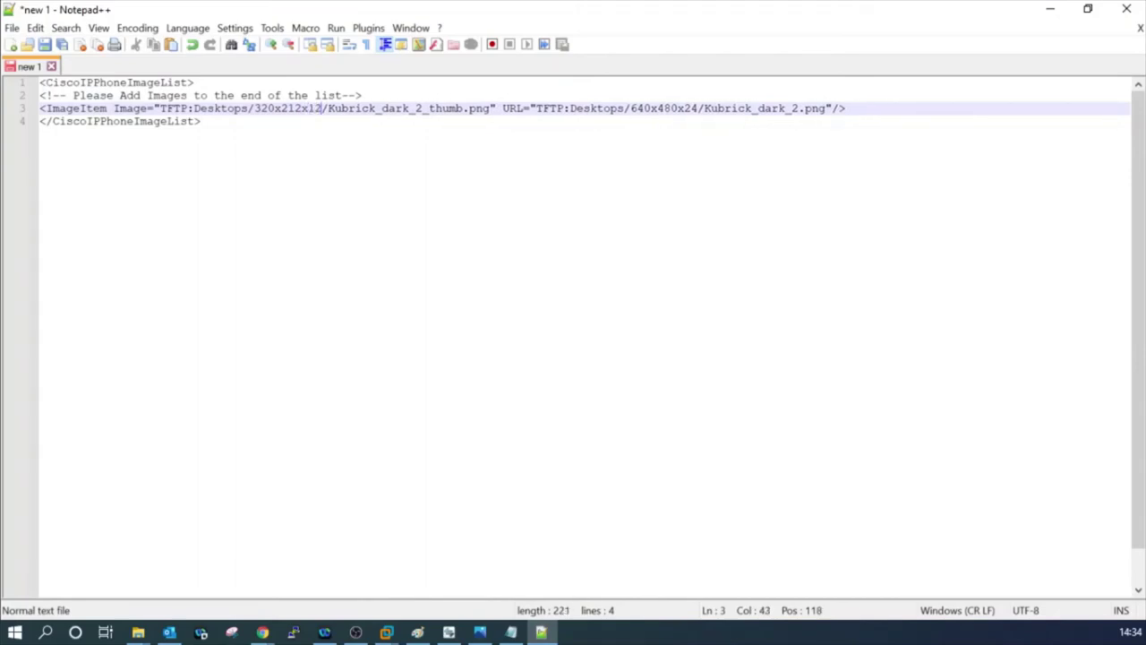
Paste Desktops/320x212x12 over the wallpaper URL's old Desktops/640x480x24 path.
{"action": "left_click_drag", "start_coordinate": [193, 108], "coordinate": [325, 110]}
{"action": "key", "text": "ctrl+c"}
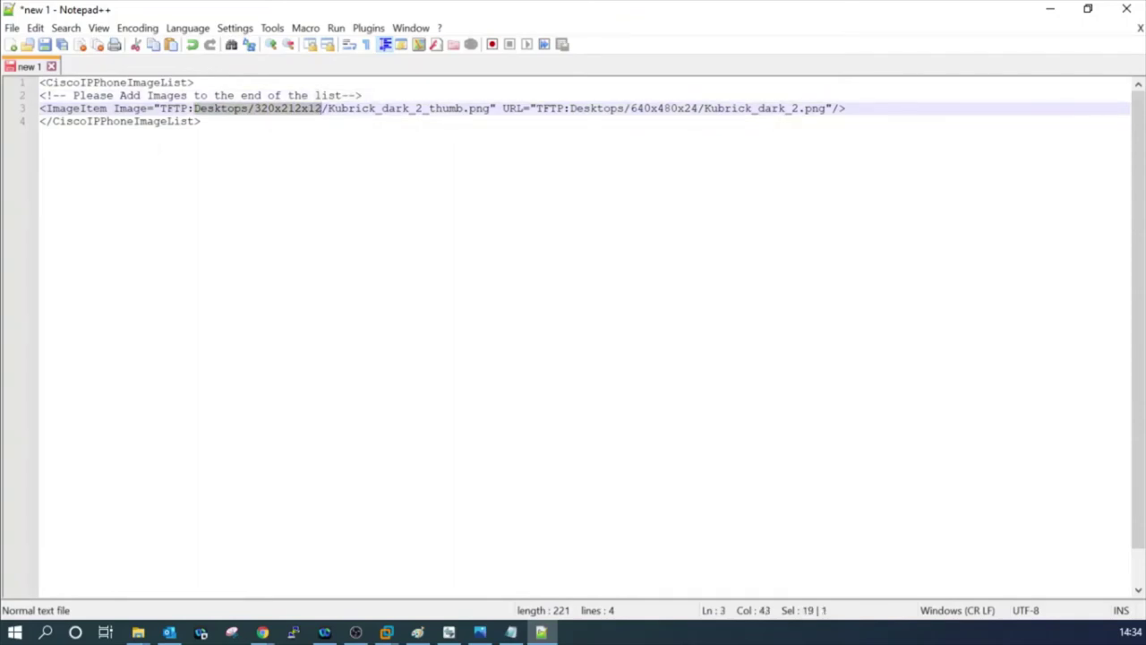
{"action": "left_click_drag", "start_coordinate": [569, 109], "coordinate": [698, 108]}
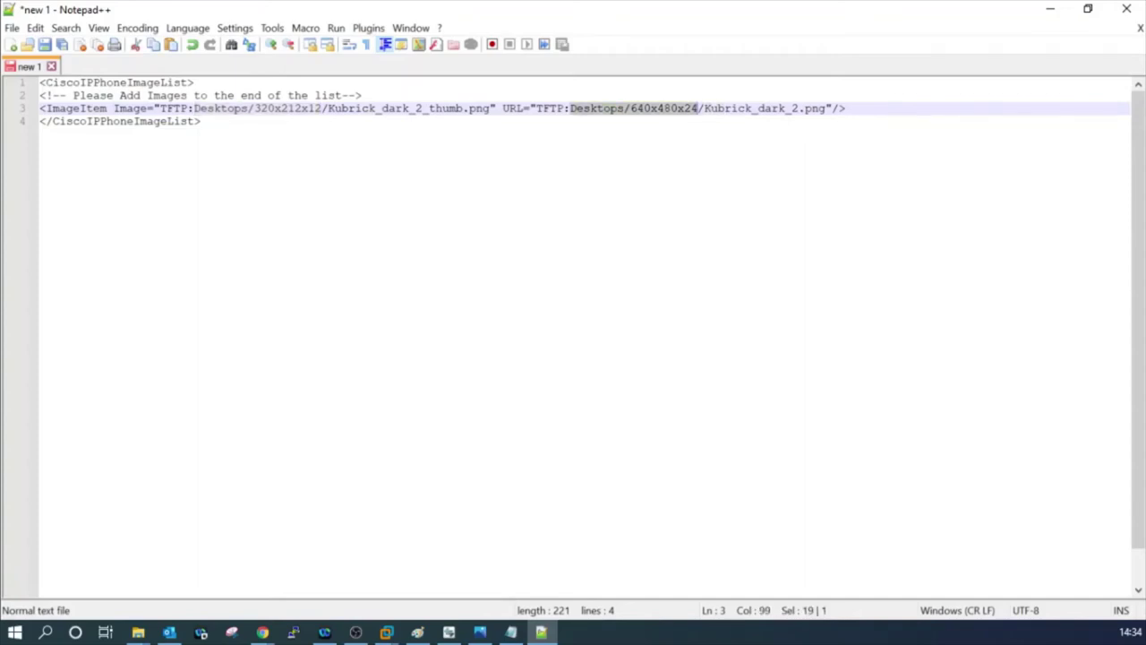
{"action": "key", "text": "ctrl+v"}
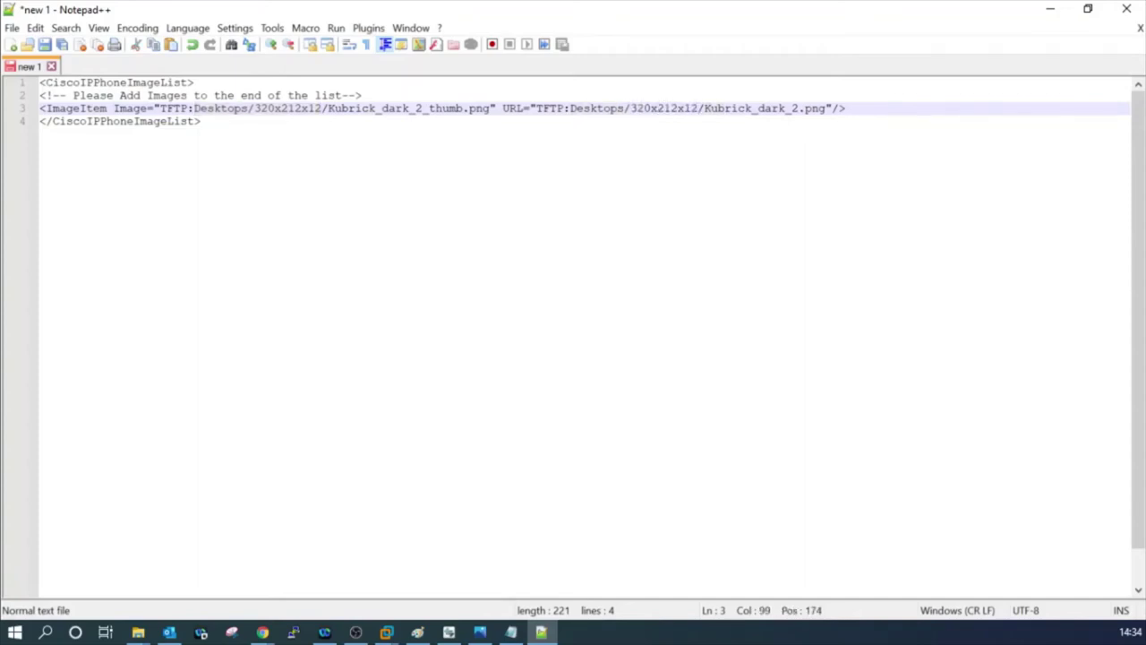
{"action": "left_click_drag", "start_coordinate": [173, 109], "coordinate": [483, 109]}
{"action": "left_click", "coordinate": [202, 121]}
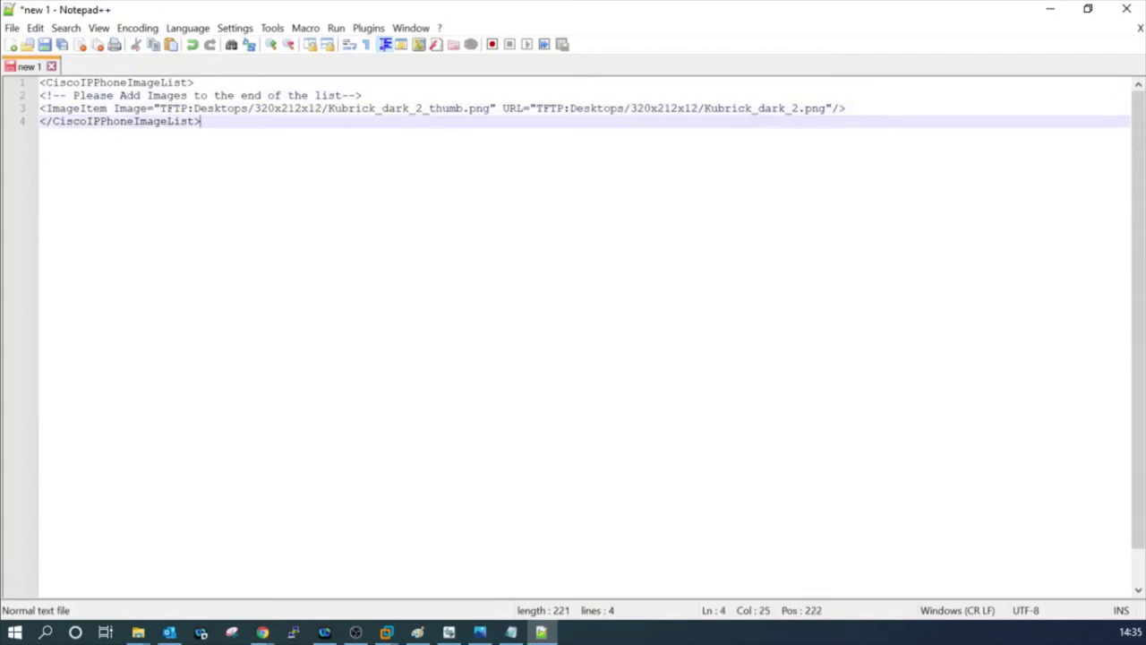
Replace thumbnail name Kubrick_dark_2_thumb with cipctn, checking the file name in File Explorer.
{"action": "left_click_drag", "start_coordinate": [328, 109], "coordinate": [466, 112]}
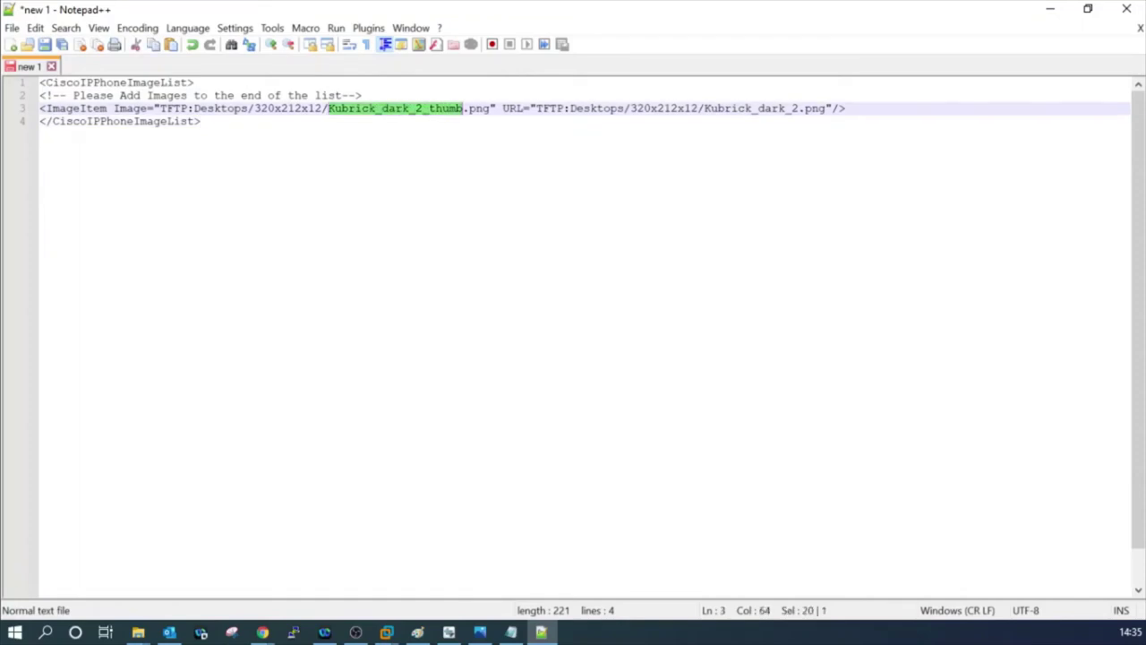
{"action": "key", "text": "Delete"}
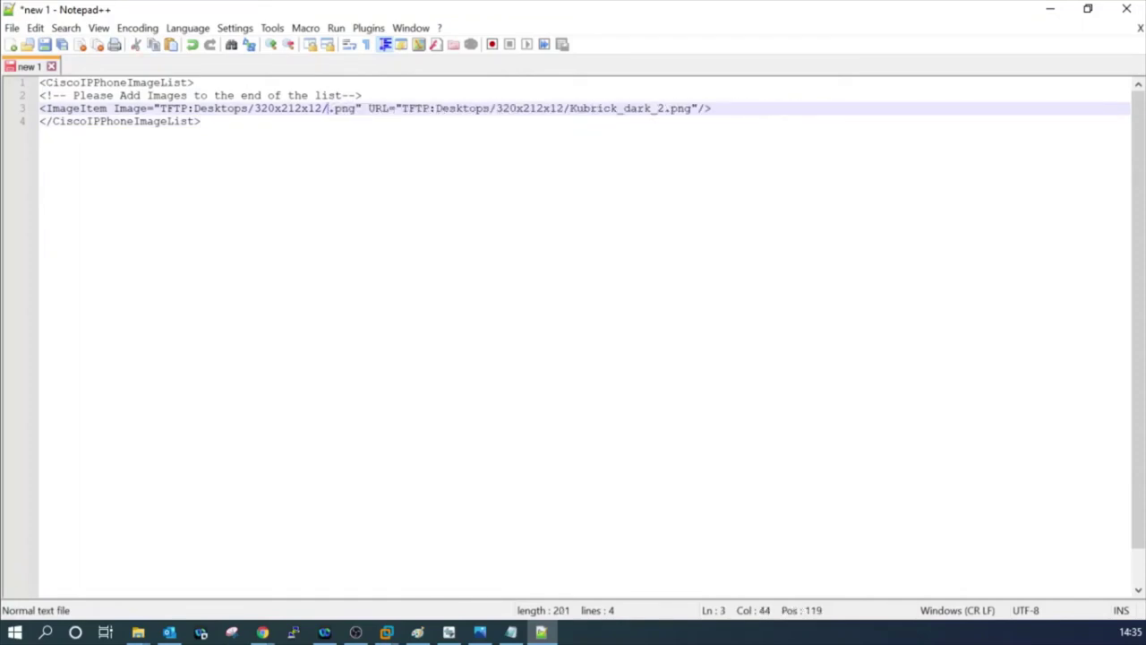
{"action": "type", "text": "cipcth"}
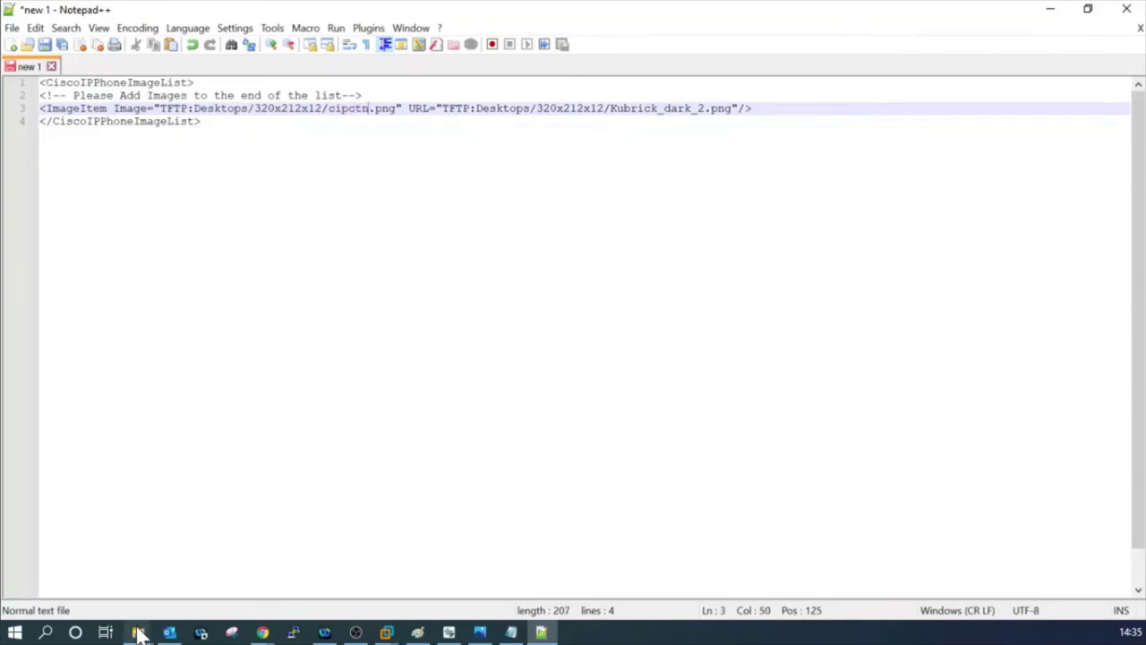
{"action": "left_click", "coordinate": [138, 629]}
{"action": "left_click", "coordinate": [157, 582]}
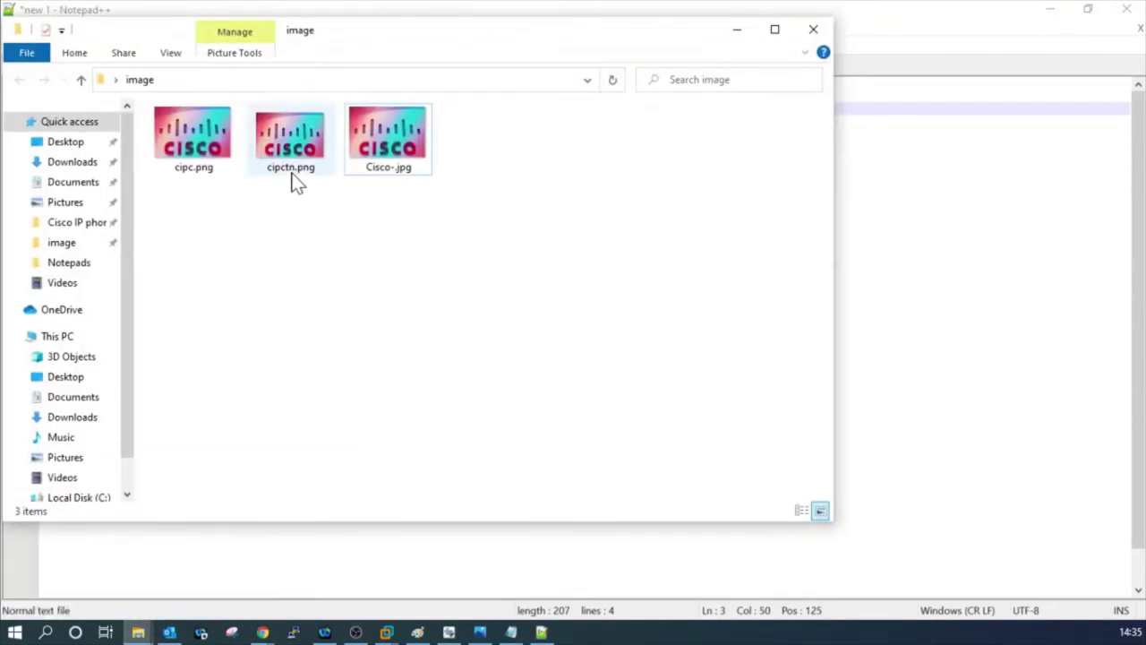
{"action": "left_click", "coordinate": [293, 177]}
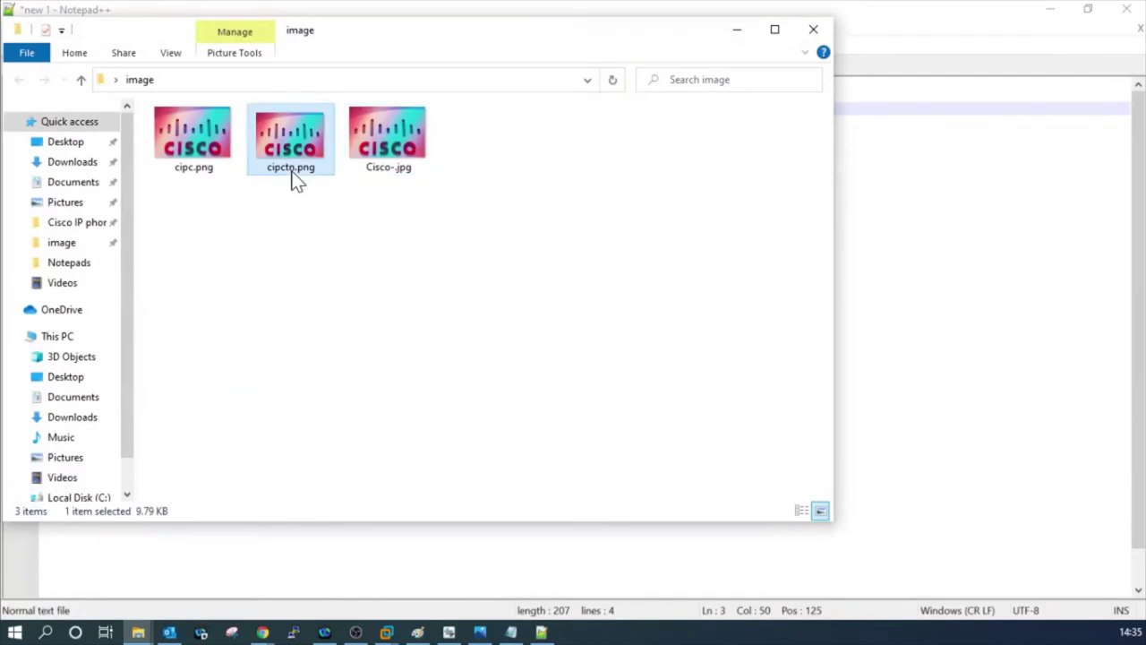
{"action": "left_click", "coordinate": [736, 30]}
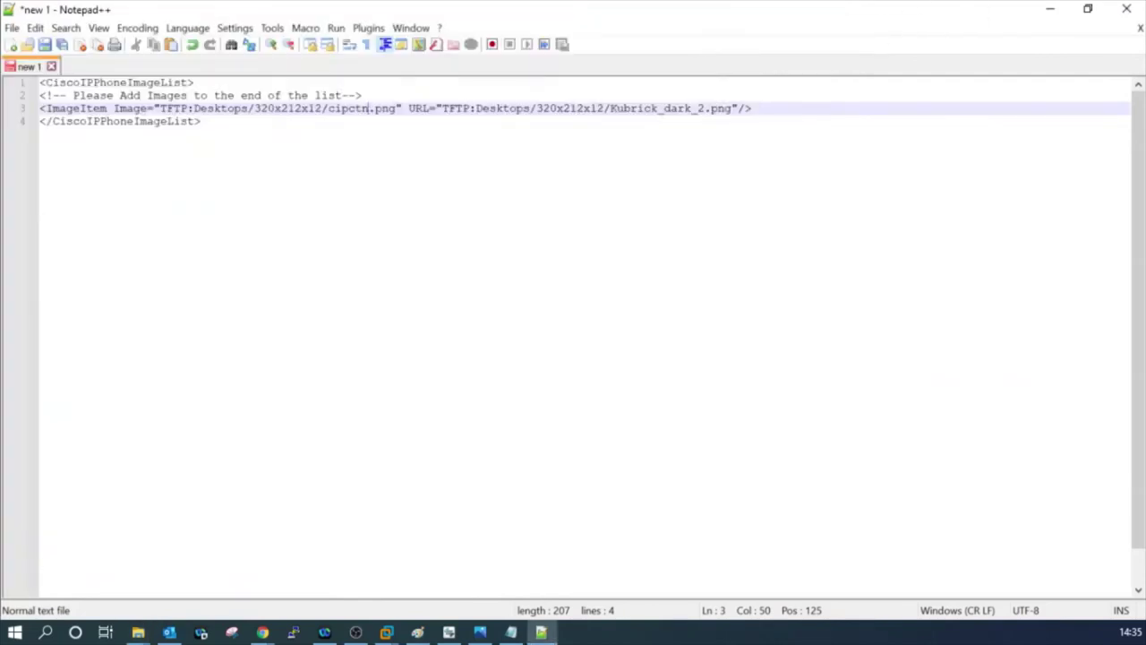
Replace the wallpaper file name Kubrick_dark_2 with cipc.
{"action": "left_click_drag", "start_coordinate": [611, 108], "coordinate": [706, 108]}
{"action": "key", "text": "Delete"}
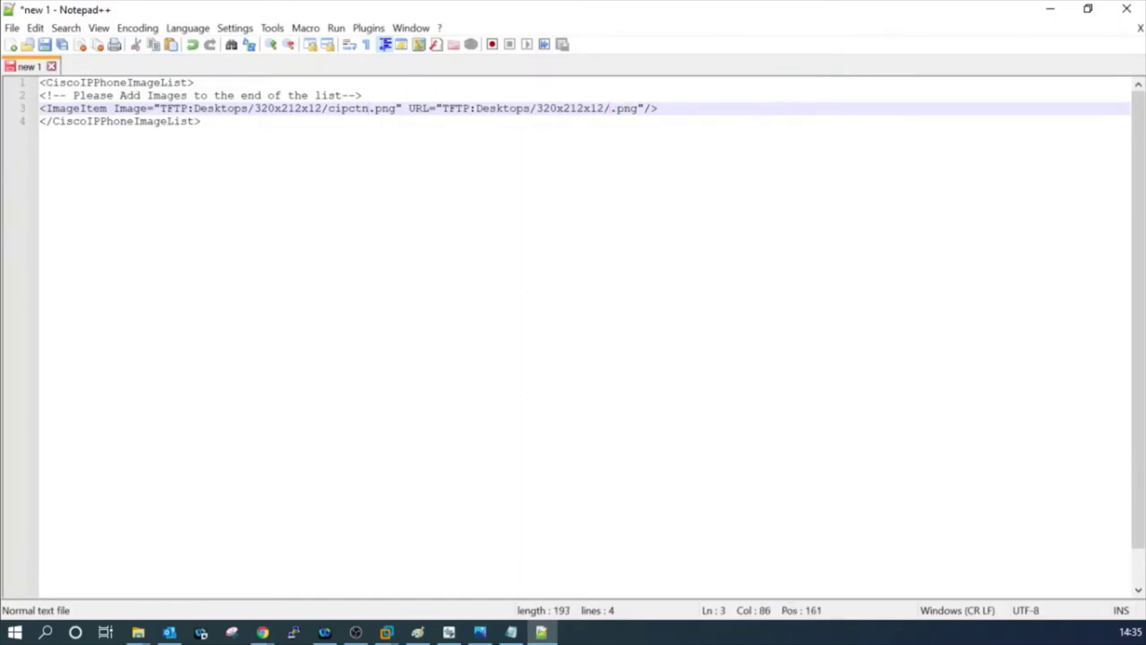
{"action": "type", "text": "cipc"}
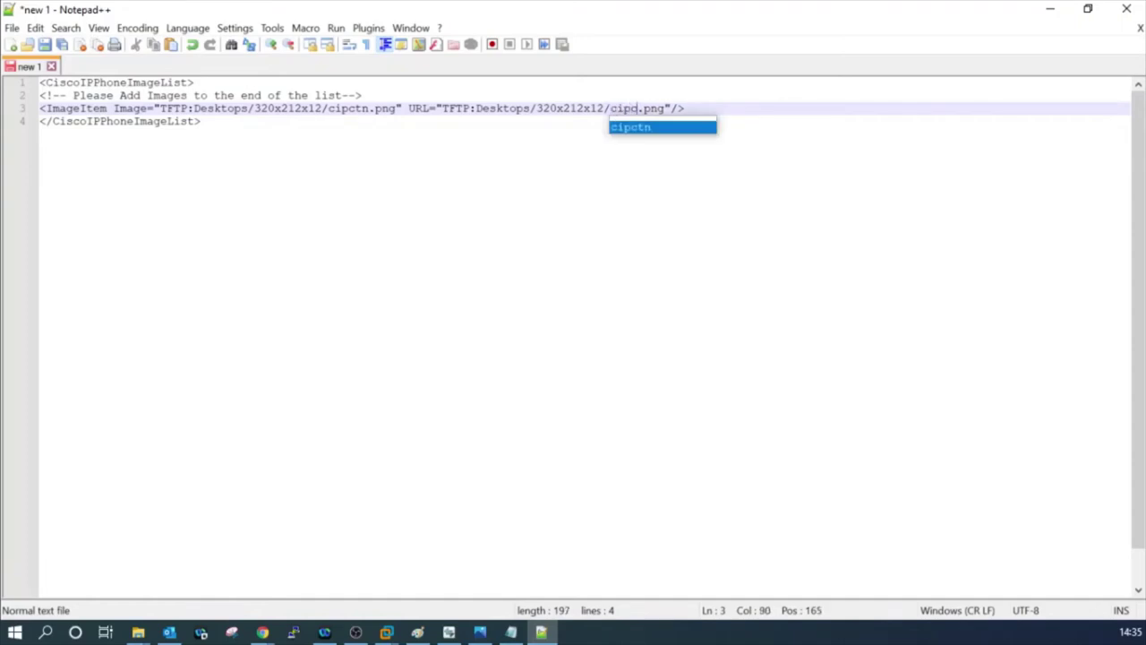
{"action": "key", "text": "Return"}
{"action": "key", "text": "BackSpace"}
{"action": "key", "text": "BackSpace"}
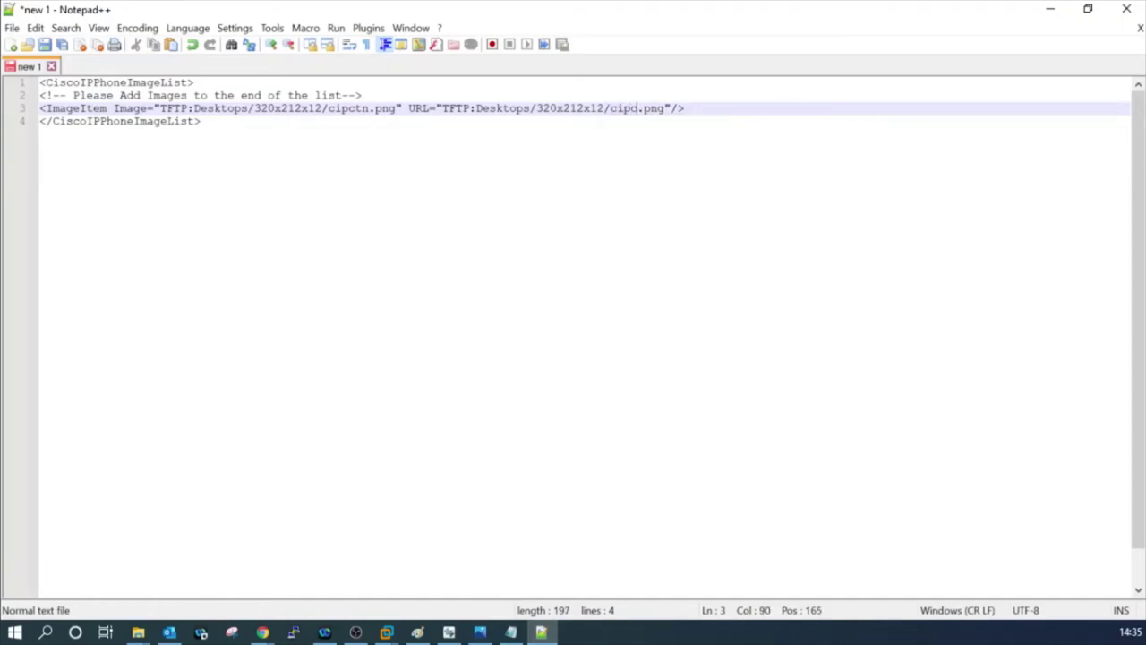
{"action": "left_click", "coordinate": [202, 121]}
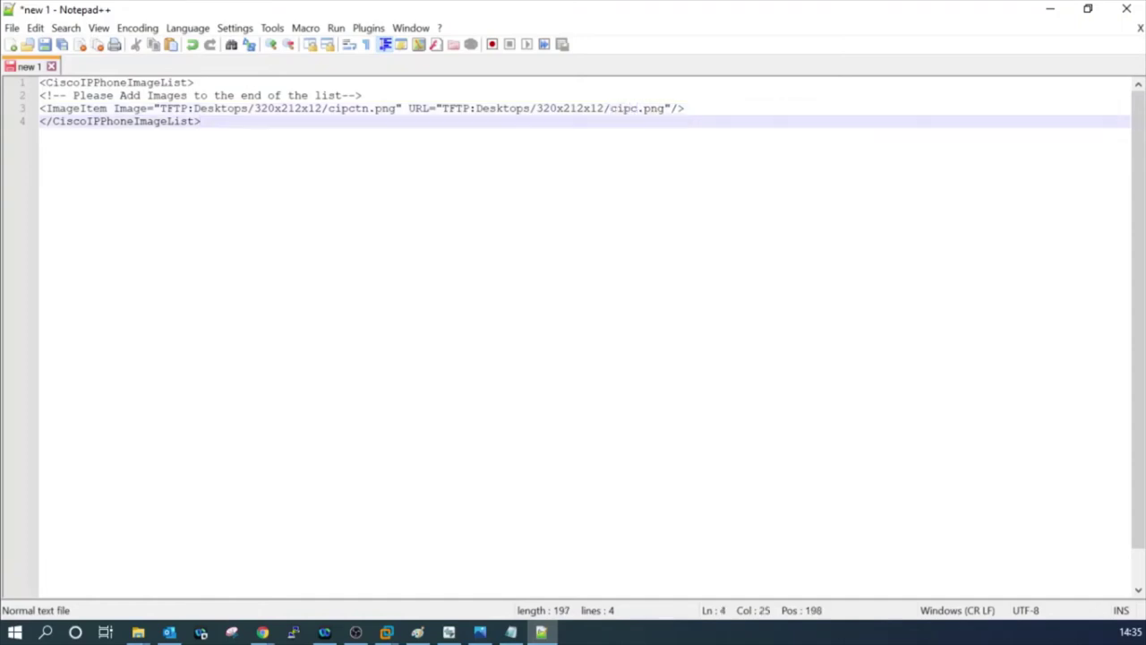
Save the list as List.xml, XML file type, in the Desktop\image folder.
{"action": "left_click_drag", "start_coordinate": [202, 121], "coordinate": [40, 85]}
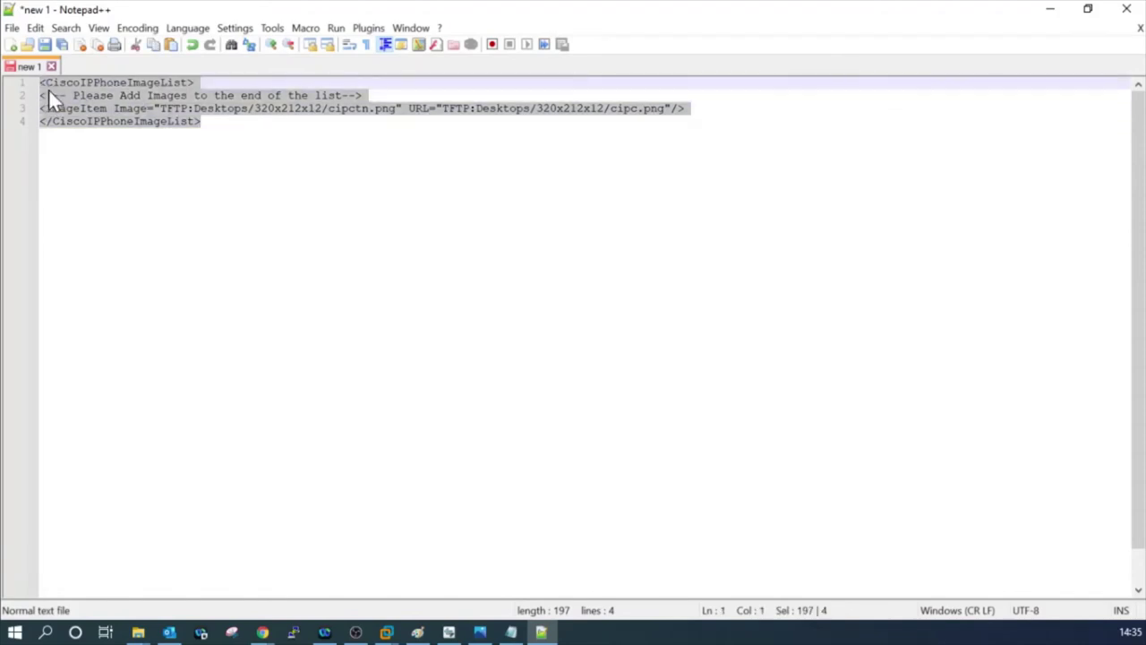
{"action": "left_click_drag", "start_coordinate": [202, 121], "coordinate": [46, 83]}
{"action": "left_click_drag", "start_coordinate": [201, 121], "coordinate": [86, 82]}
{"action": "left_click", "coordinate": [12, 28]}
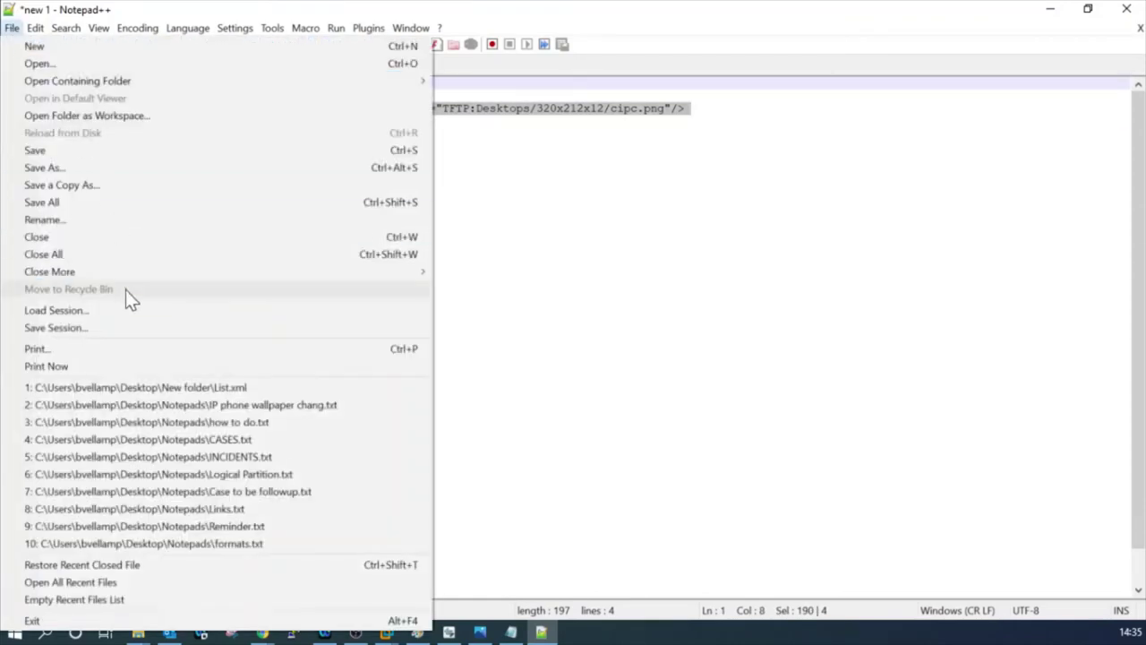
{"action": "left_click", "coordinate": [97, 167]}
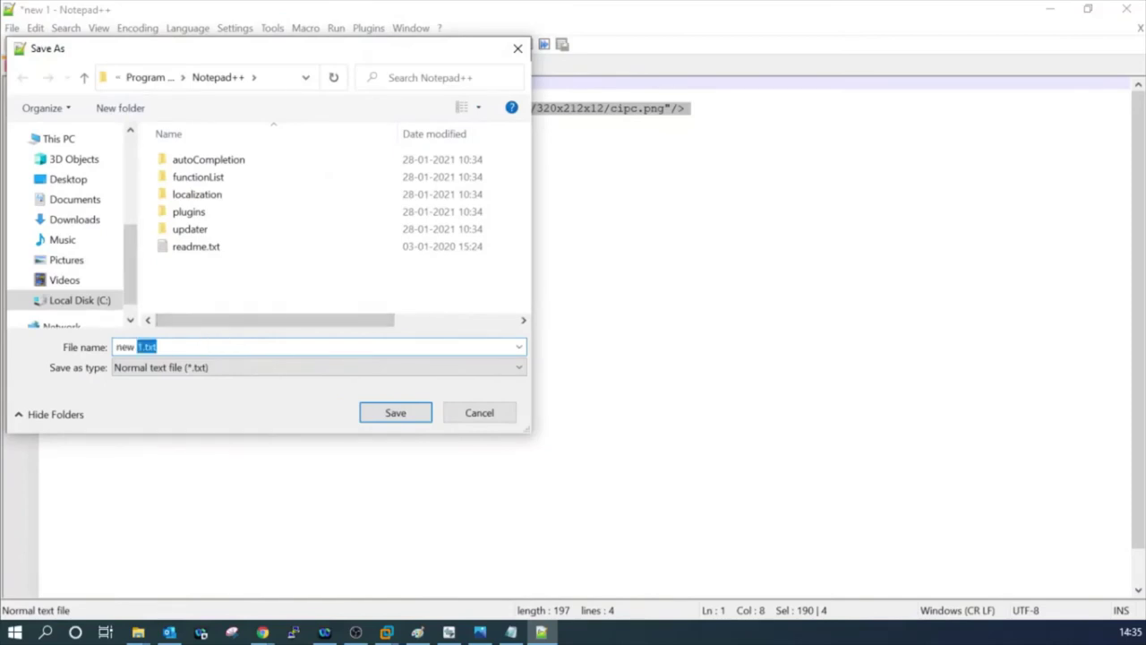
{"action": "type", "text": "List"}
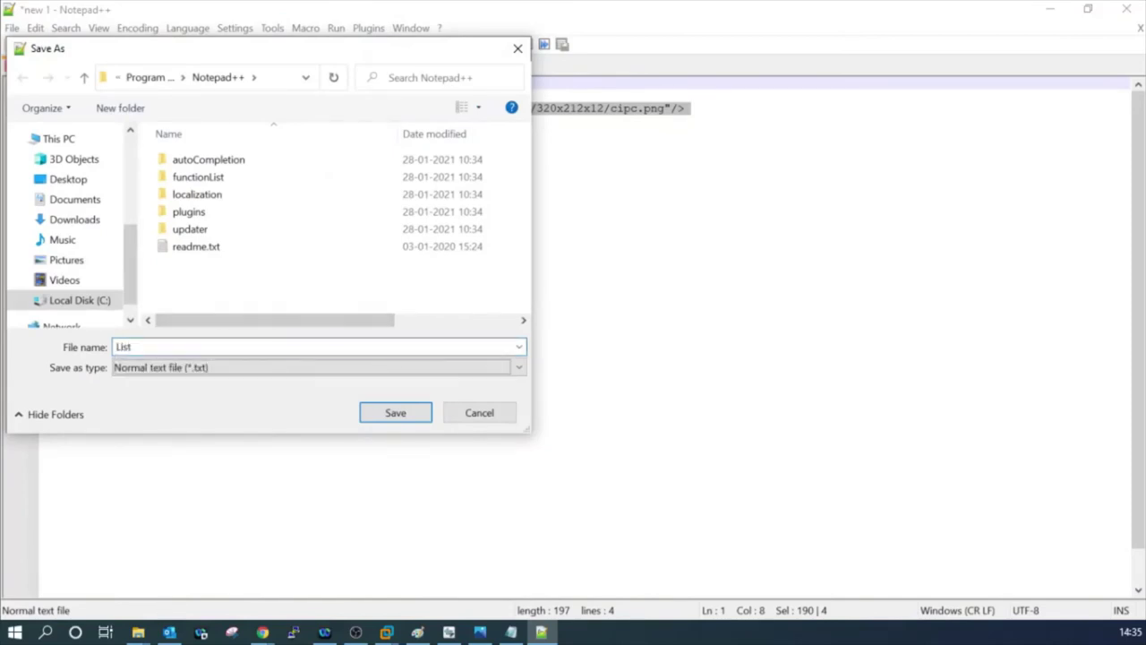
{"action": "left_click", "coordinate": [120, 364]}
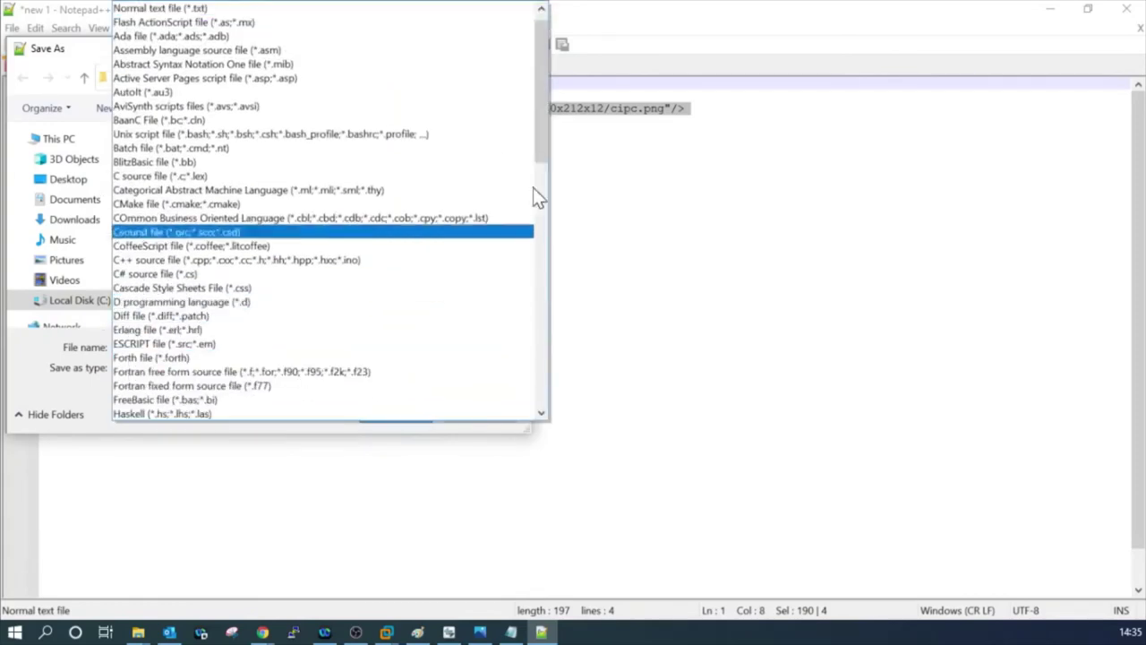
{"action": "left_click_drag", "start_coordinate": [537, 121], "coordinate": [367, 404]}
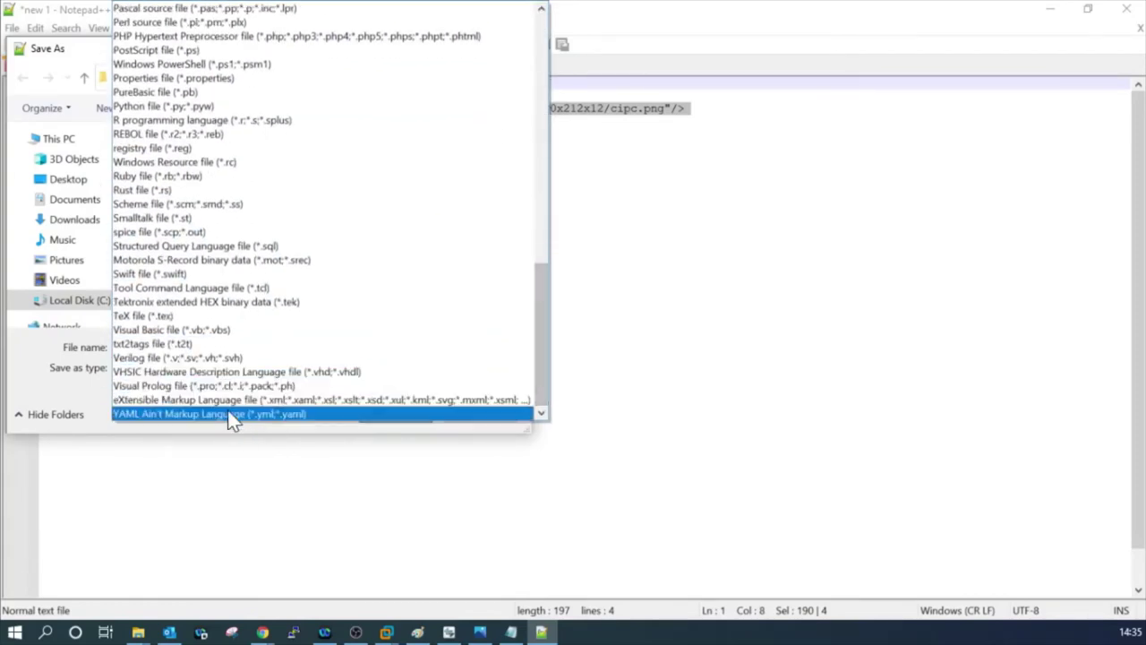
{"action": "left_click", "coordinate": [220, 400]}
{"action": "left_click", "coordinate": [396, 411]}
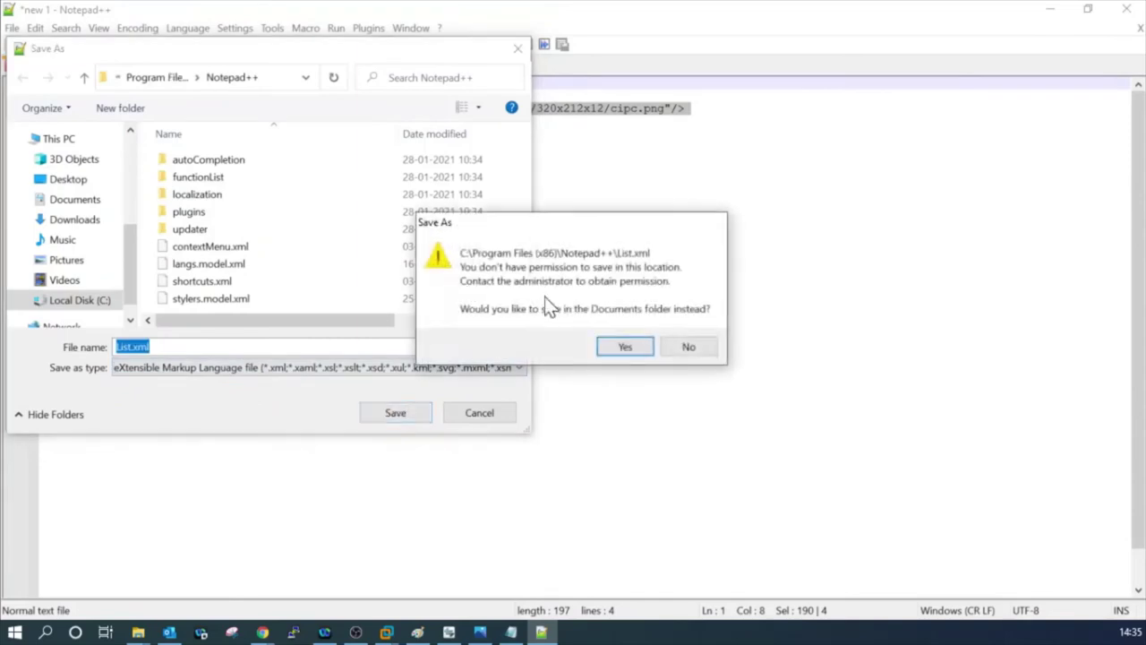
{"action": "left_click", "coordinate": [624, 346]}
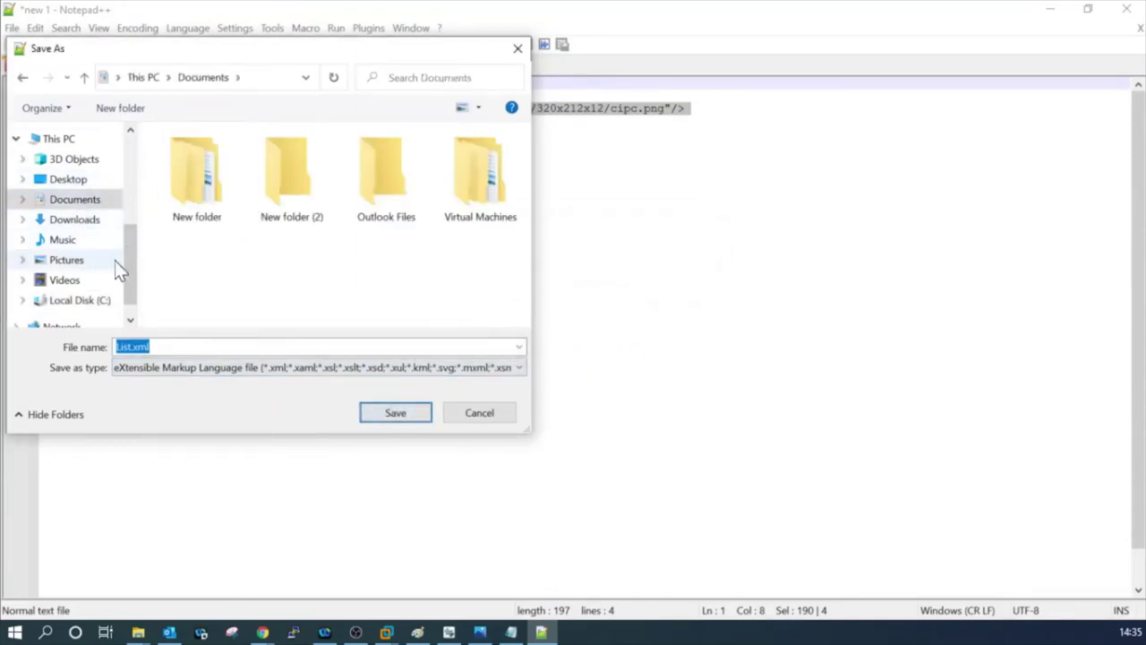
{"action": "left_click", "coordinate": [71, 181]}
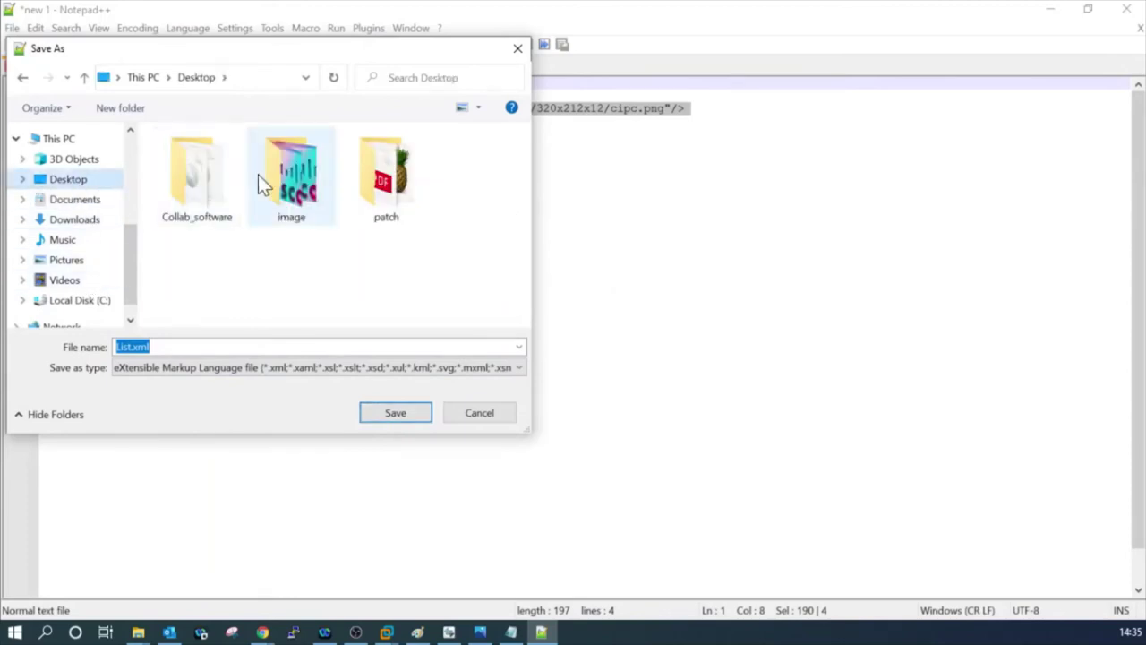
{"action": "double_click", "coordinate": [277, 183]}
{"action": "left_click", "coordinate": [396, 413]}
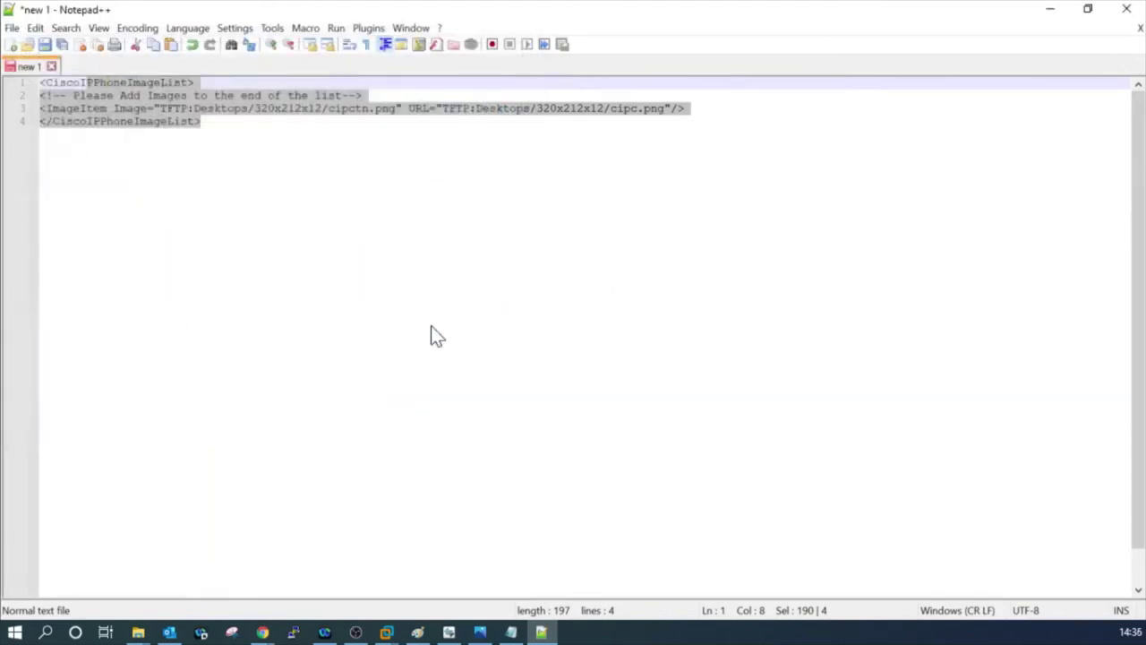
Close Notepad++ and return to the TFTP File Management page in the browser.
{"action": "key", "text": "shift+Home"}
{"action": "key", "text": "shift+Up"}
{"action": "key", "text": "shift+Up"}
{"action": "key", "text": "shift+Up"}
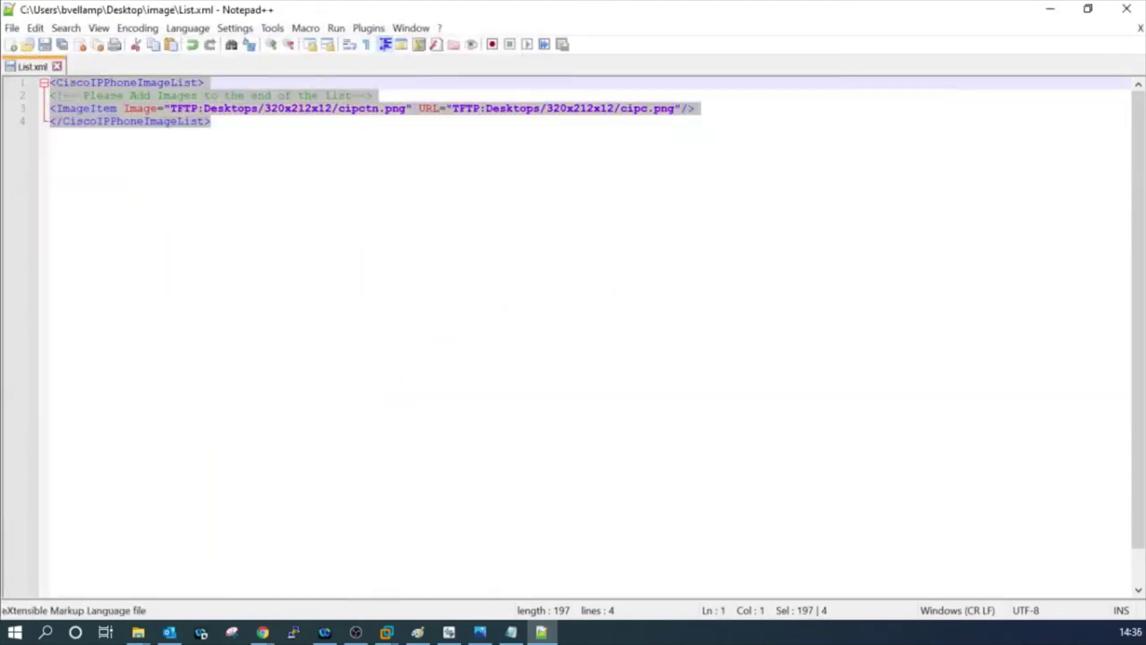
{"action": "key", "text": "Right"}
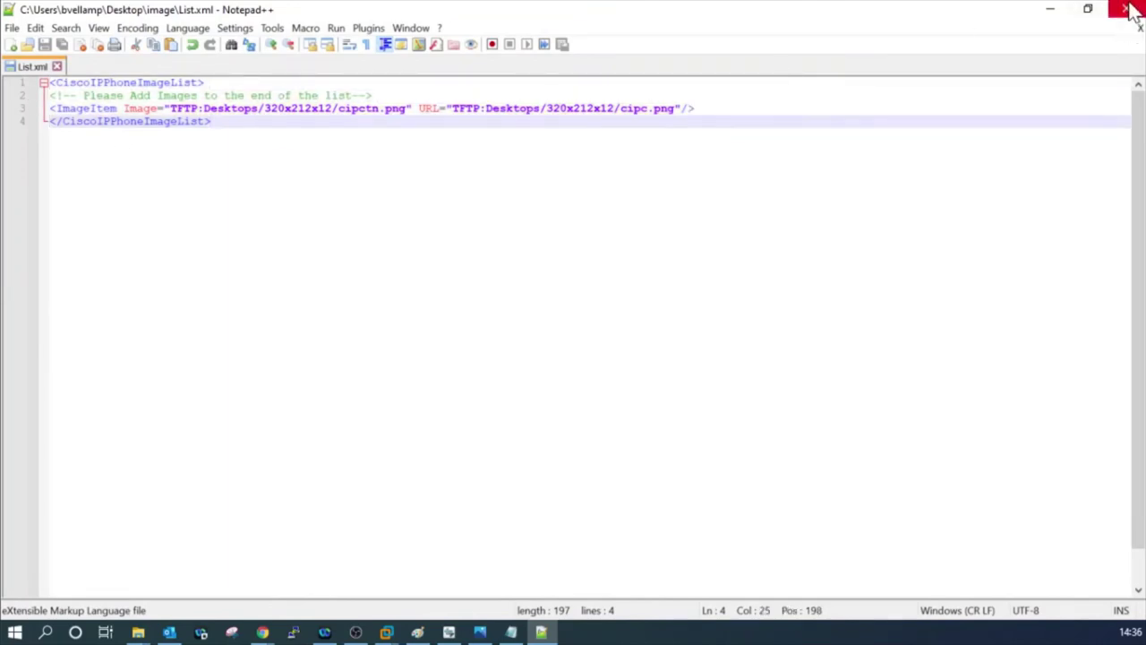
{"action": "left_click", "coordinate": [1128, 10]}
{"action": "left_click", "coordinate": [105, 14]}
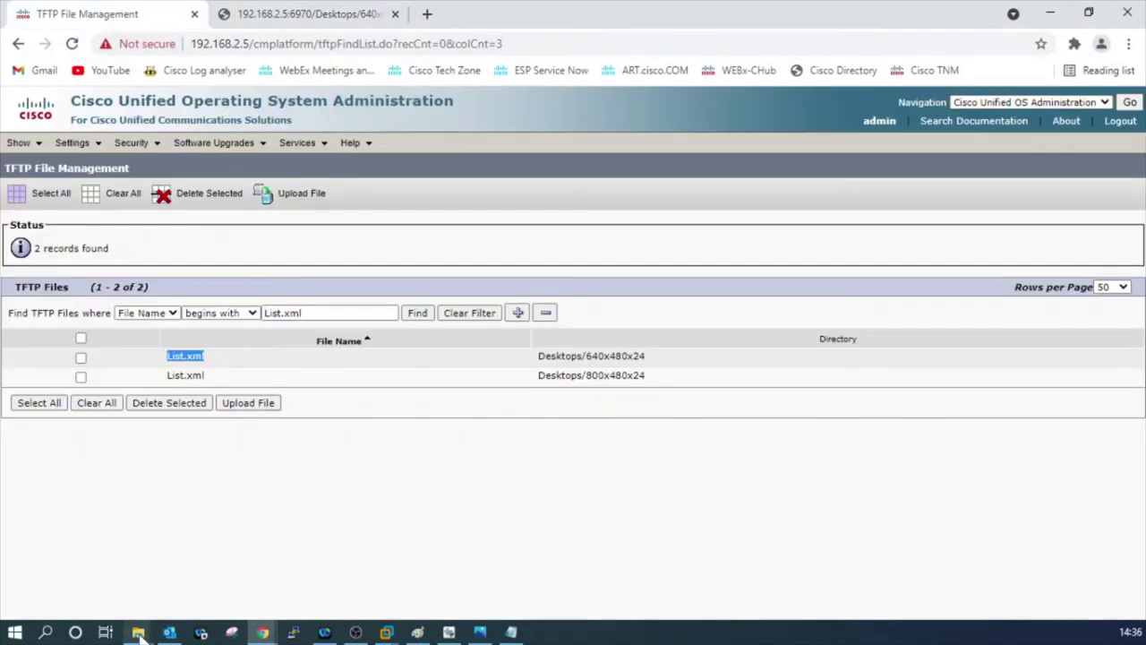
{"action": "mouse_move", "coordinate": [138, 632]}
{"action": "left_click", "coordinate": [230, 560]}
{"action": "right_click", "coordinate": [382, 268]}
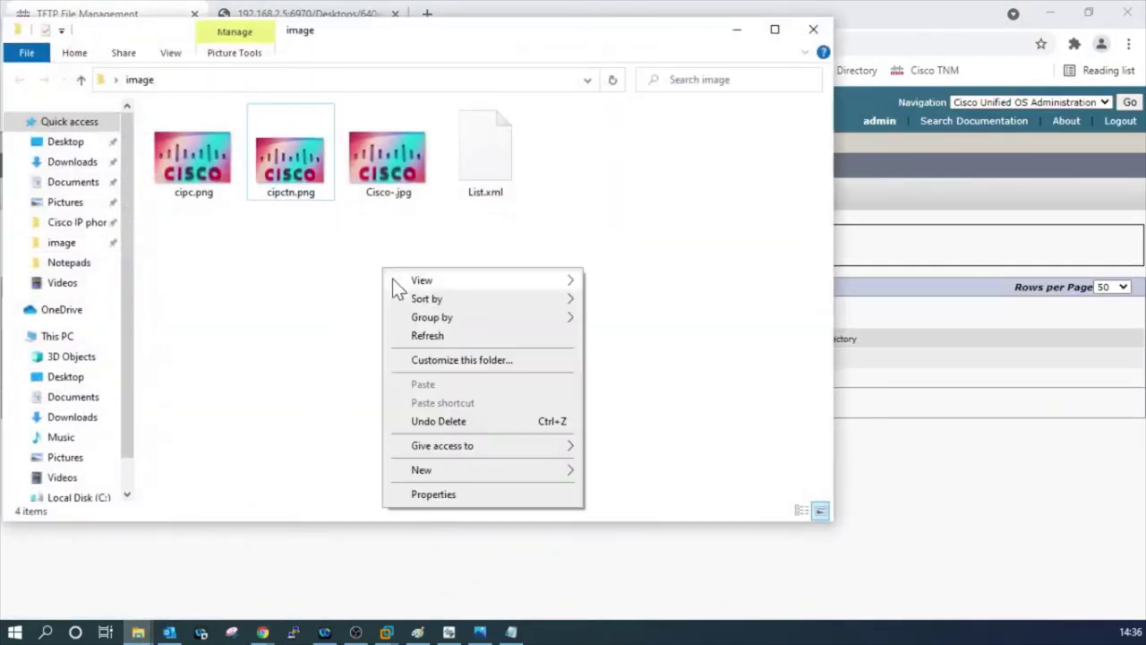
{"action": "mouse_move", "coordinate": [457, 472]}
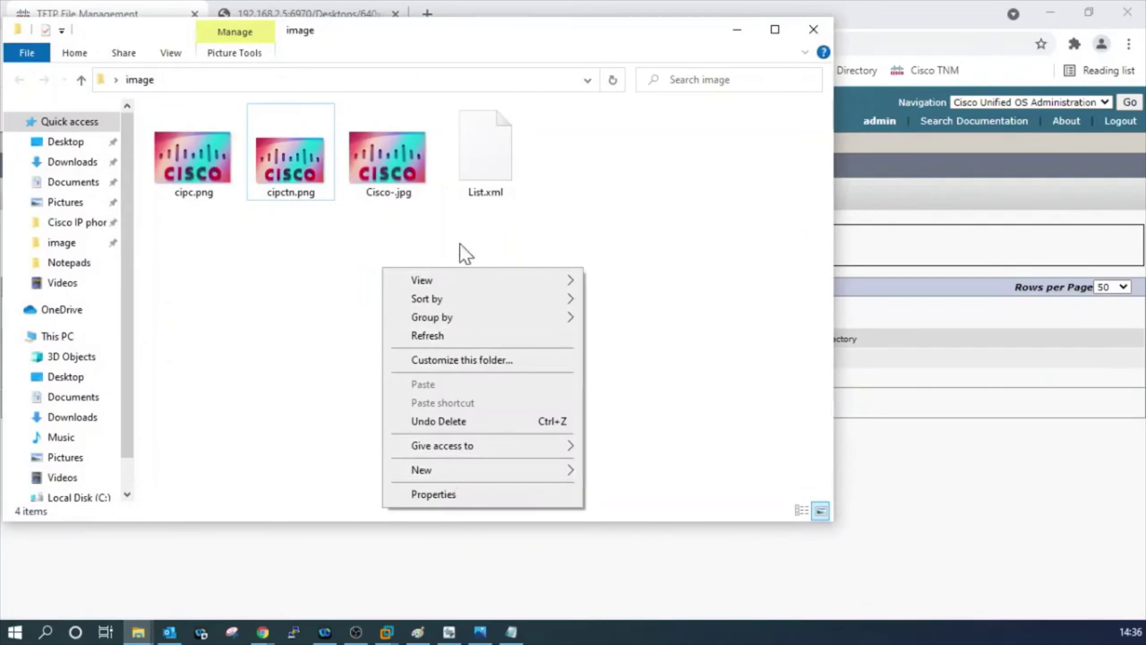
{"action": "left_click", "coordinate": [476, 184]}
{"action": "left_click", "coordinate": [475, 183]}
{"action": "left_click", "coordinate": [305, 183]}
{"action": "left_click", "coordinate": [206, 193]}
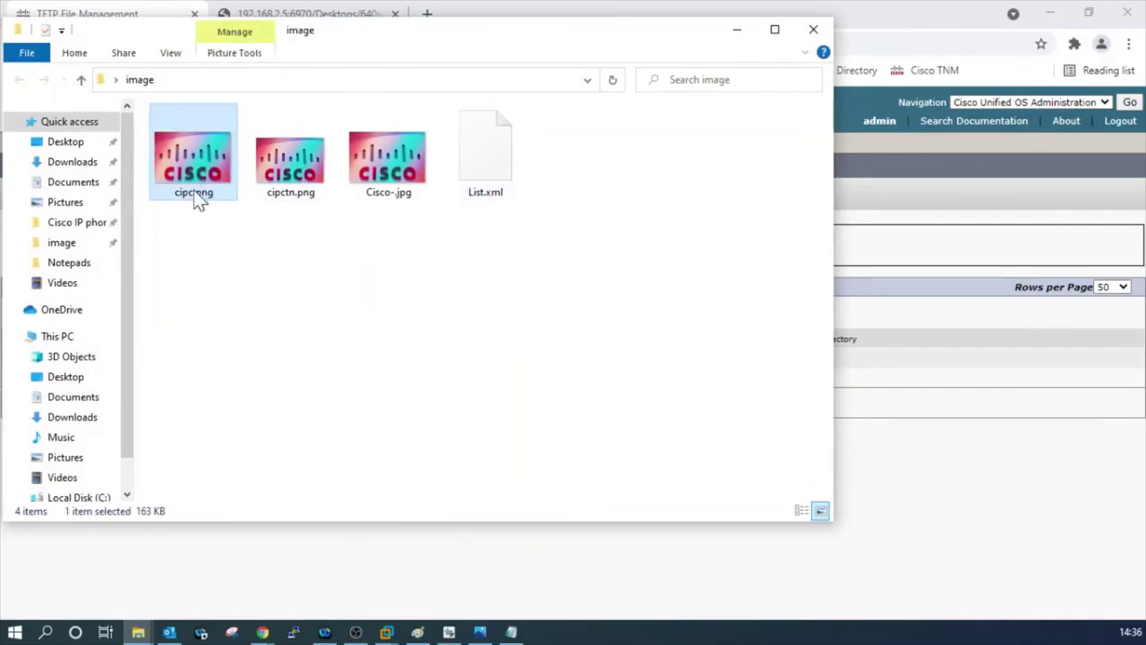
{"action": "left_click", "coordinate": [813, 29]}
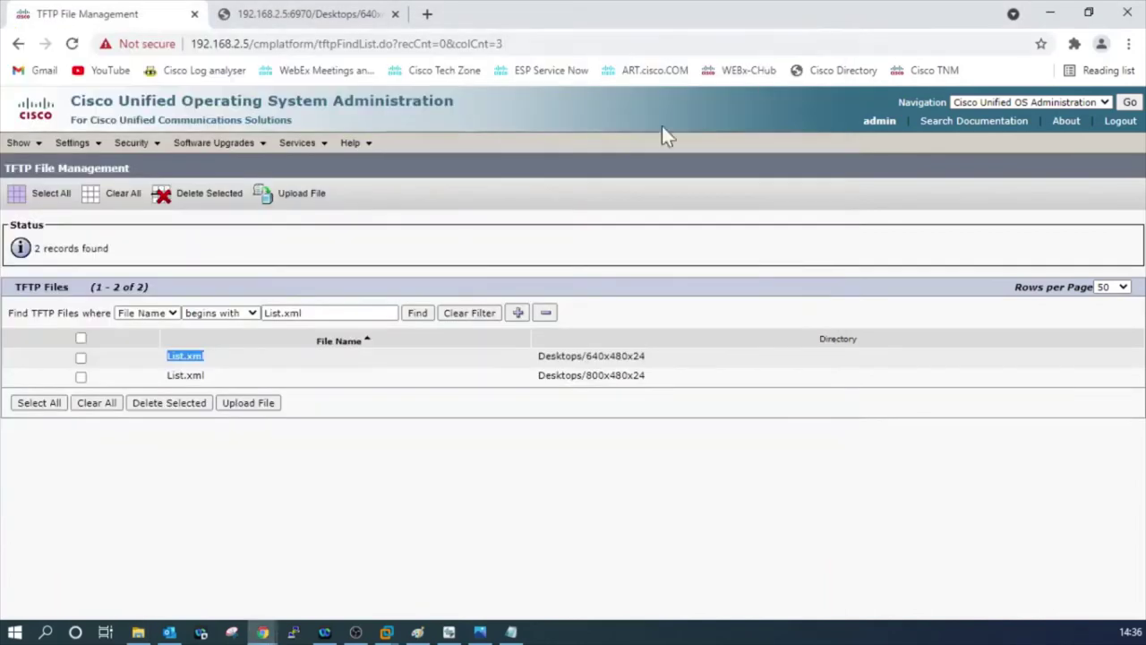
{"action": "left_click", "coordinate": [305, 312]}
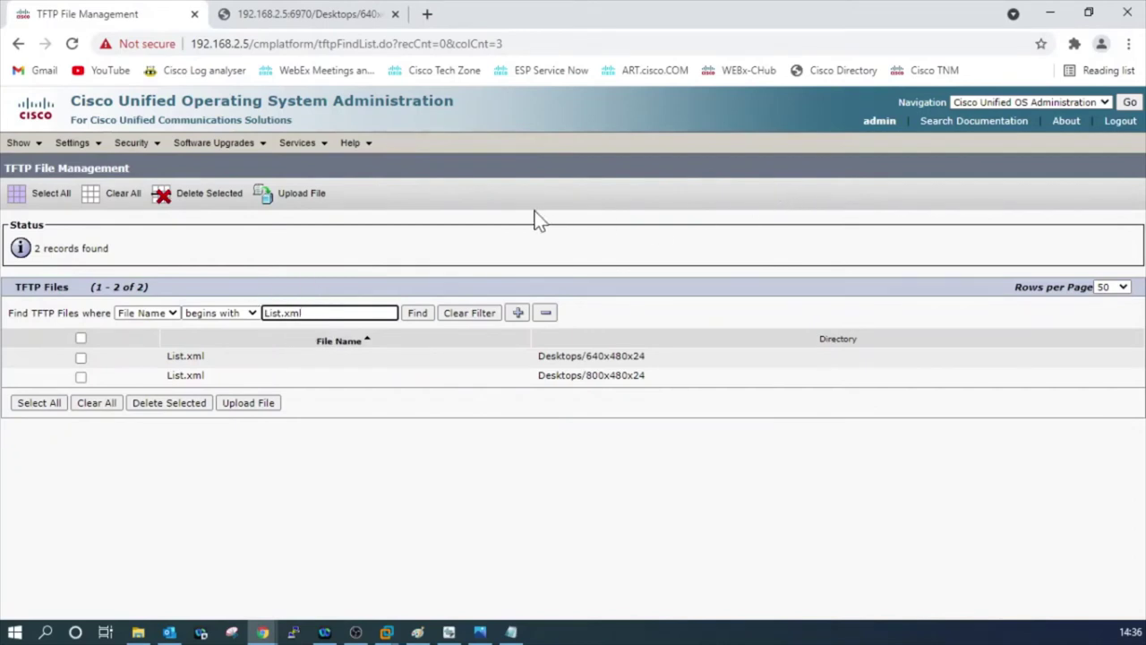
Choose List.xml for TFTP upload with directory Desktops/320x212x12.
{"action": "left_click", "coordinate": [243, 403]}
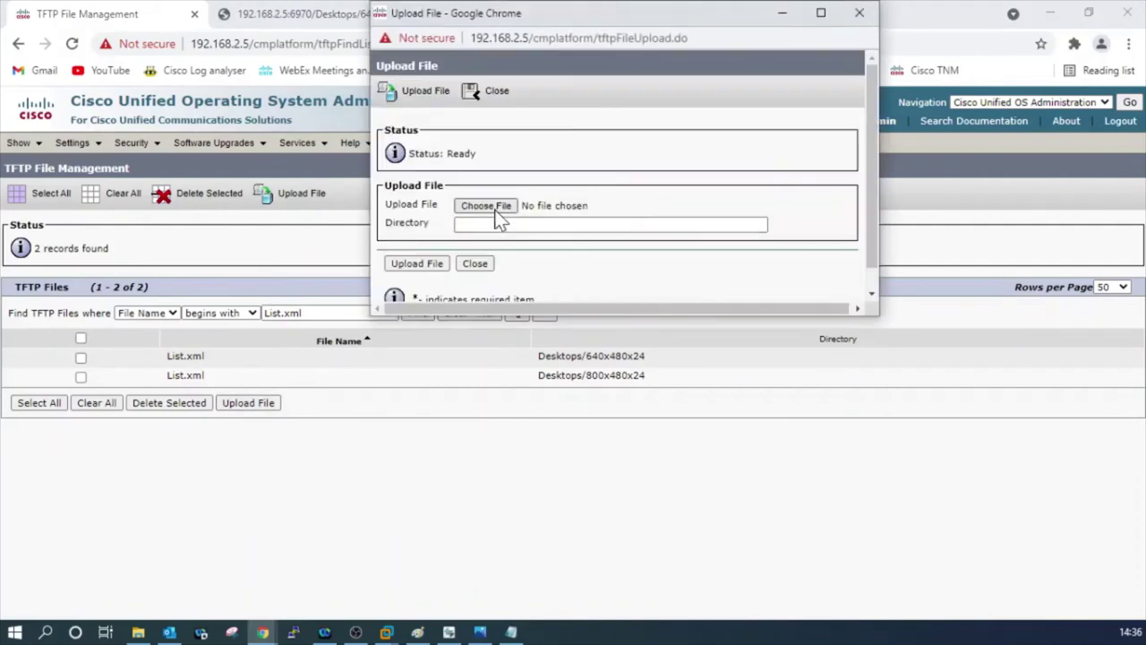
{"action": "left_click", "coordinate": [494, 206]}
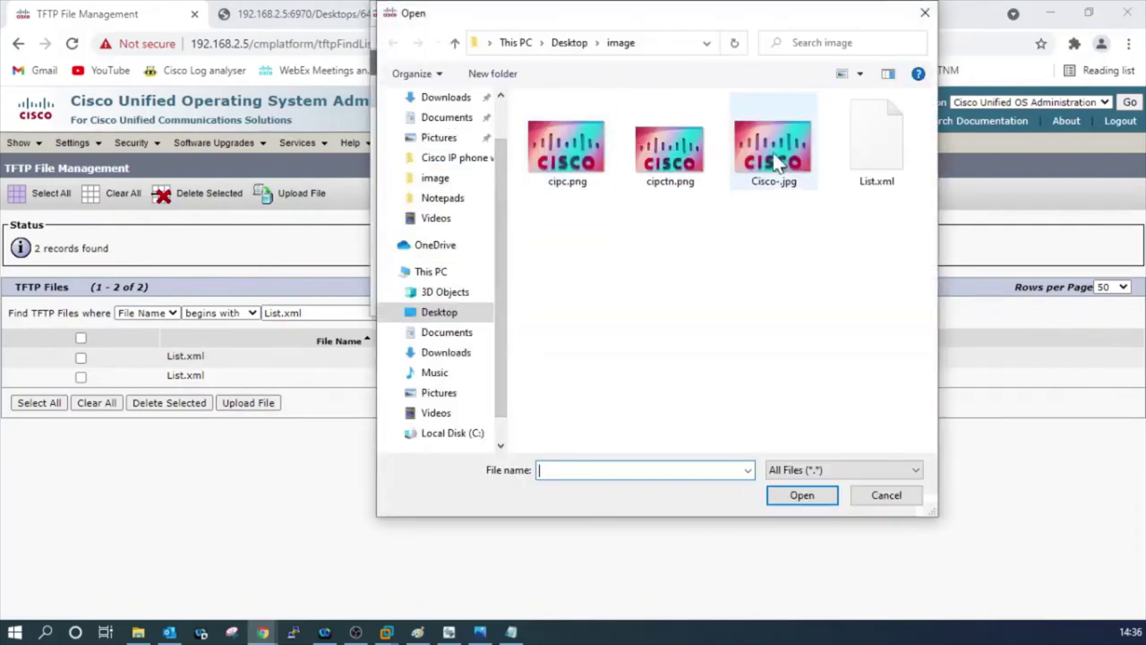
{"action": "left_click", "coordinate": [866, 141]}
{"action": "left_click", "coordinate": [802, 494]}
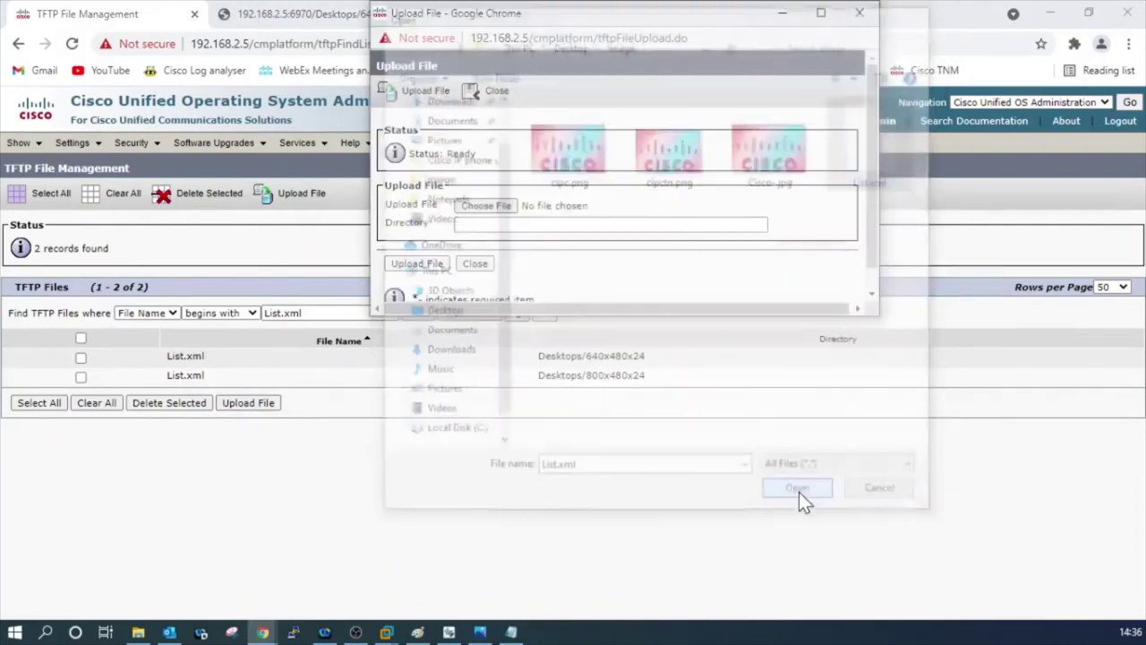
{"action": "left_click", "coordinate": [518, 228]}
{"action": "left_click", "coordinate": [515, 257]}
Verify the directory against the size chart and upload List.xml to Desktops/320x212x12.
{"action": "left_click_drag", "start_coordinate": [446, 227], "coordinate": [387, 201]}
{"action": "left_click", "coordinate": [525, 224]}
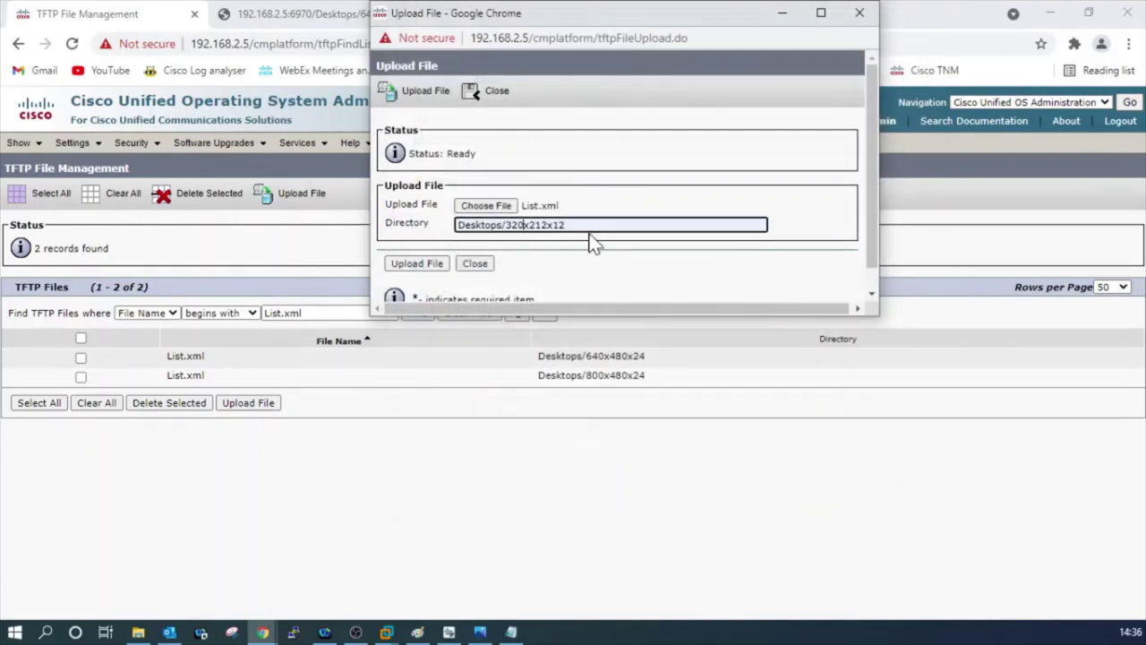
{"action": "left_click_drag", "start_coordinate": [565, 224], "coordinate": [454, 226]}
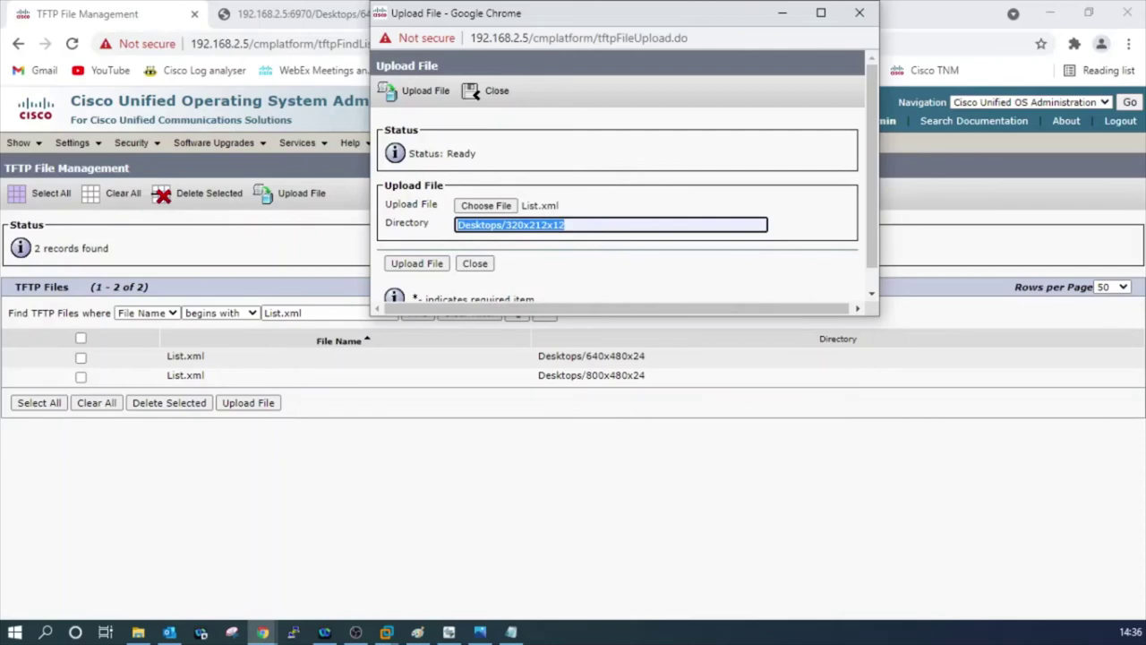
{"action": "left_click", "coordinate": [480, 632]}
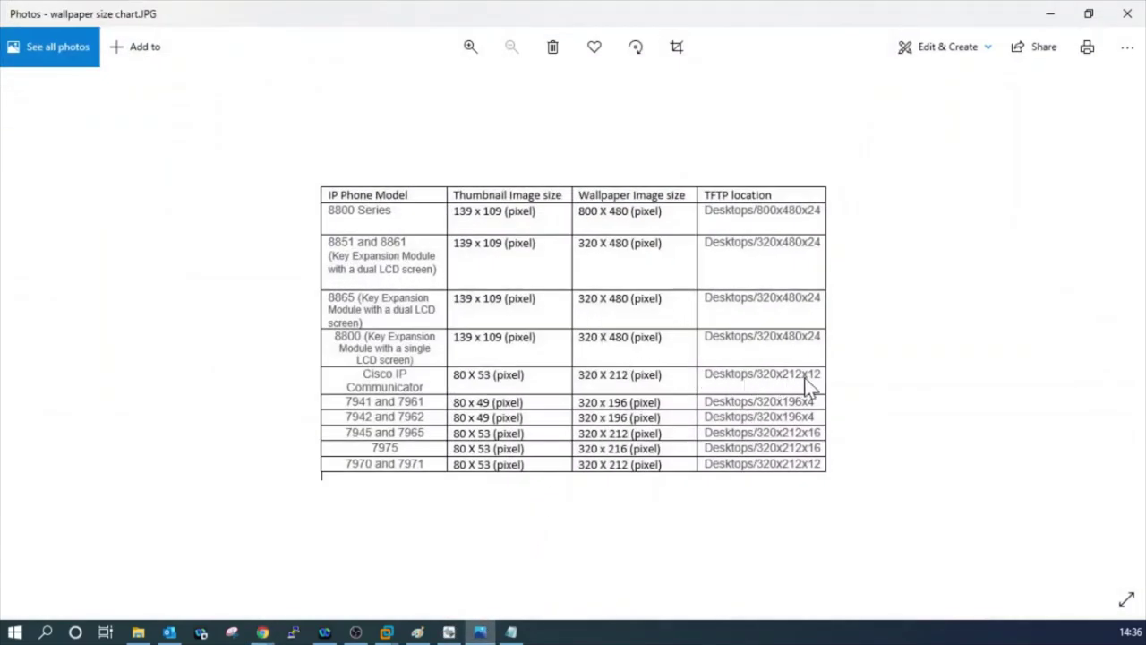
{"action": "left_click", "coordinate": [1050, 14]}
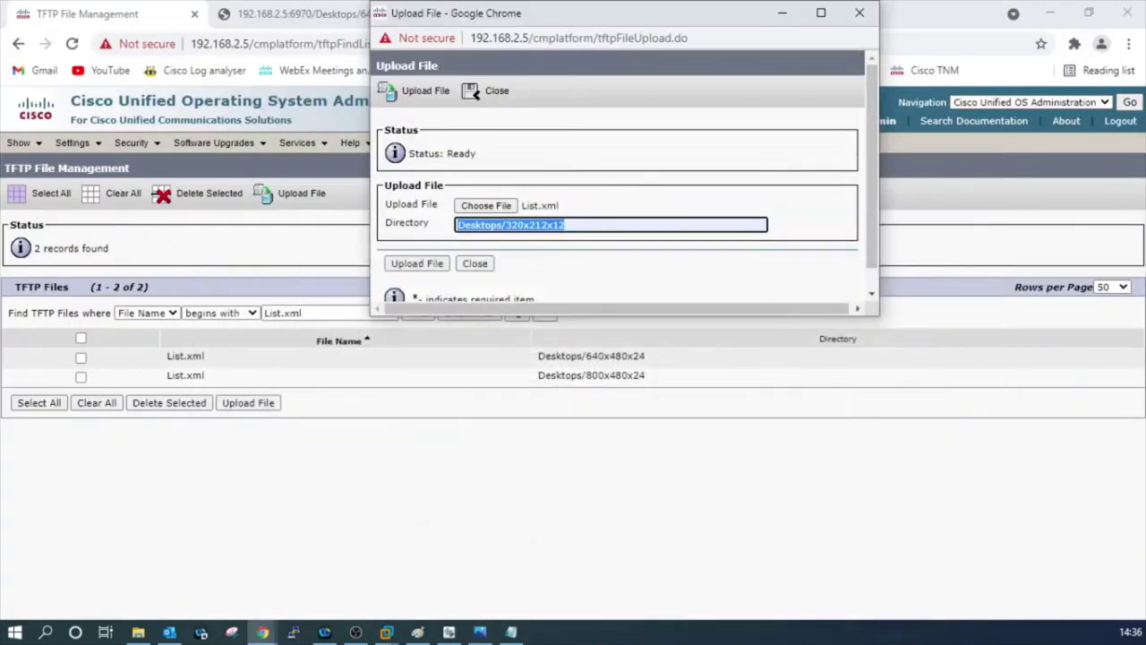
{"action": "left_click", "coordinate": [565, 225]}
{"action": "left_click", "coordinate": [410, 265]}
{"action": "left_click", "coordinate": [483, 225]}
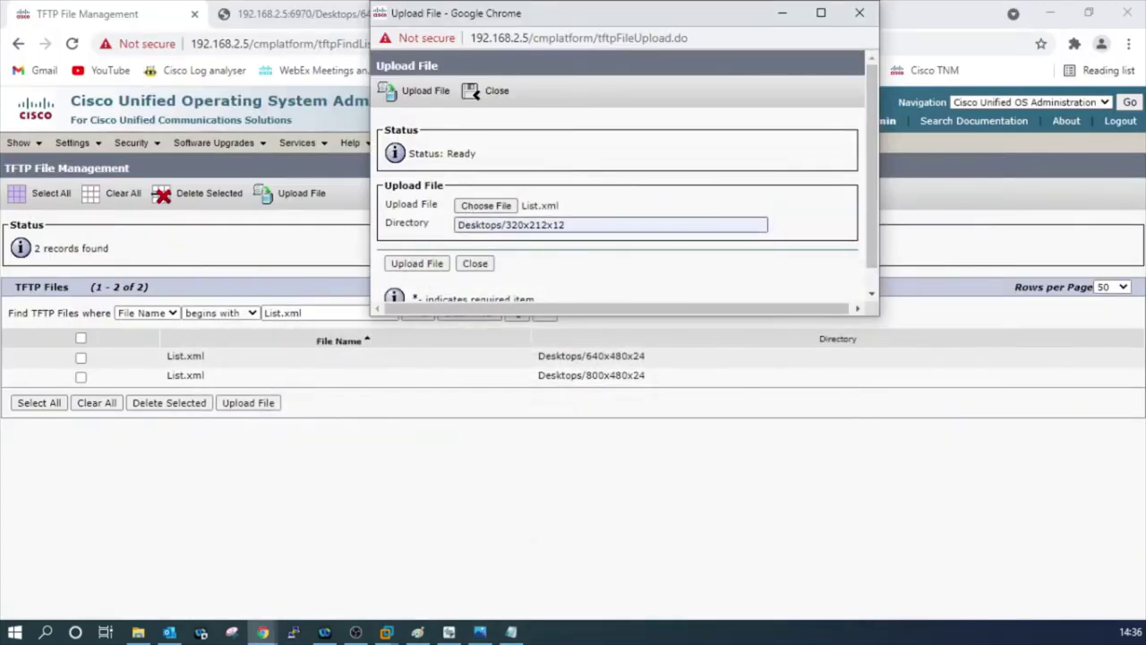
{"action": "left_click", "coordinate": [432, 267]}
{"action": "left_click_drag", "start_coordinate": [573, 154], "coordinate": [439, 154]}
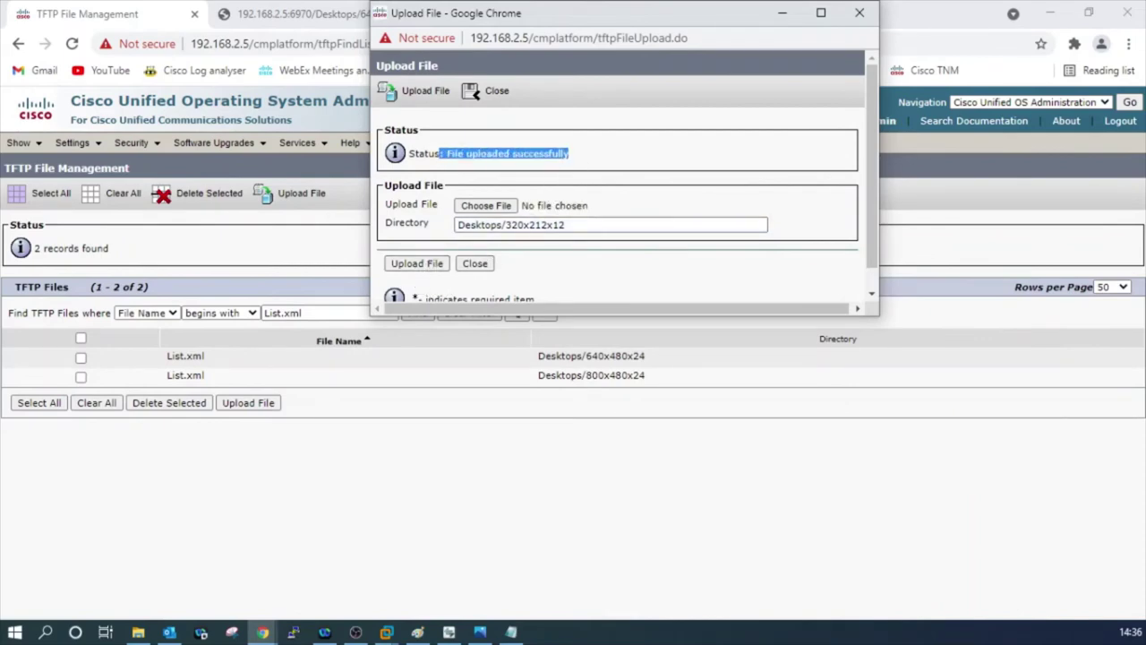
Upload cipc.png to the same Desktops/320x212x12 directory.
{"action": "left_click", "coordinate": [488, 208]}
{"action": "left_click", "coordinate": [582, 170]}
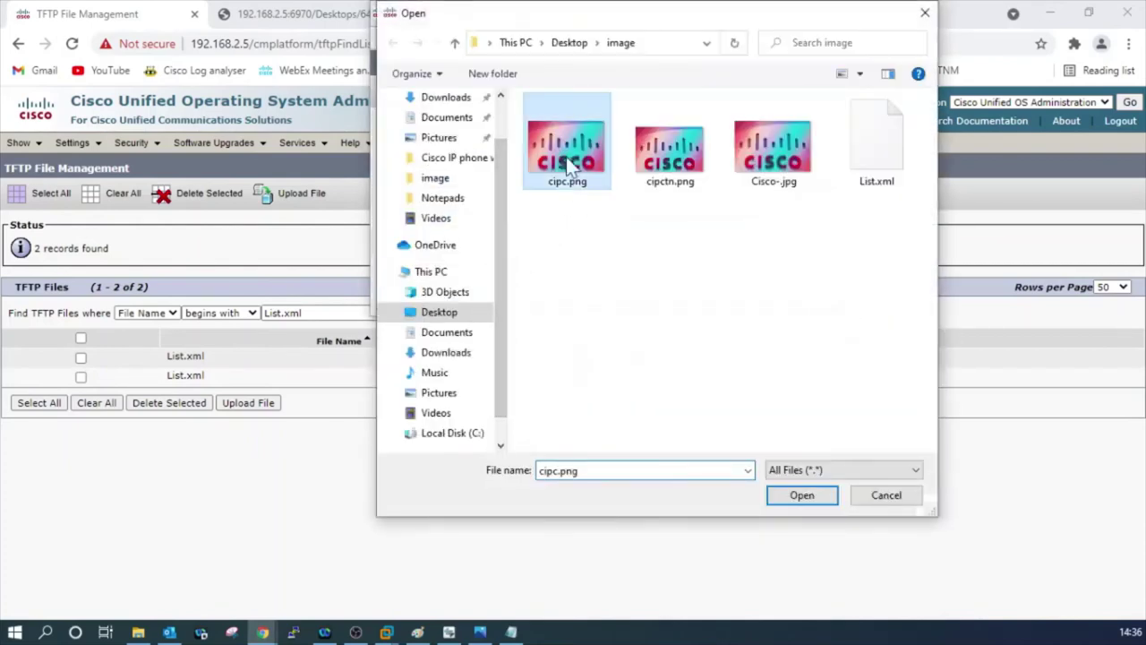
{"action": "left_click", "coordinate": [803, 497]}
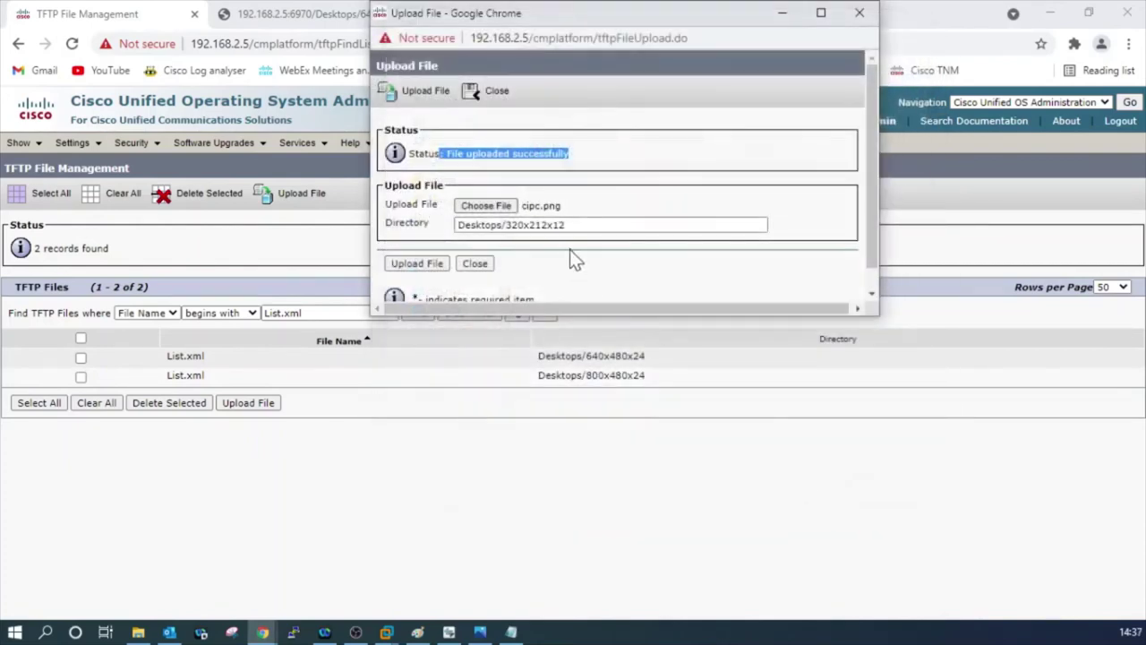
{"action": "left_click", "coordinate": [435, 265]}
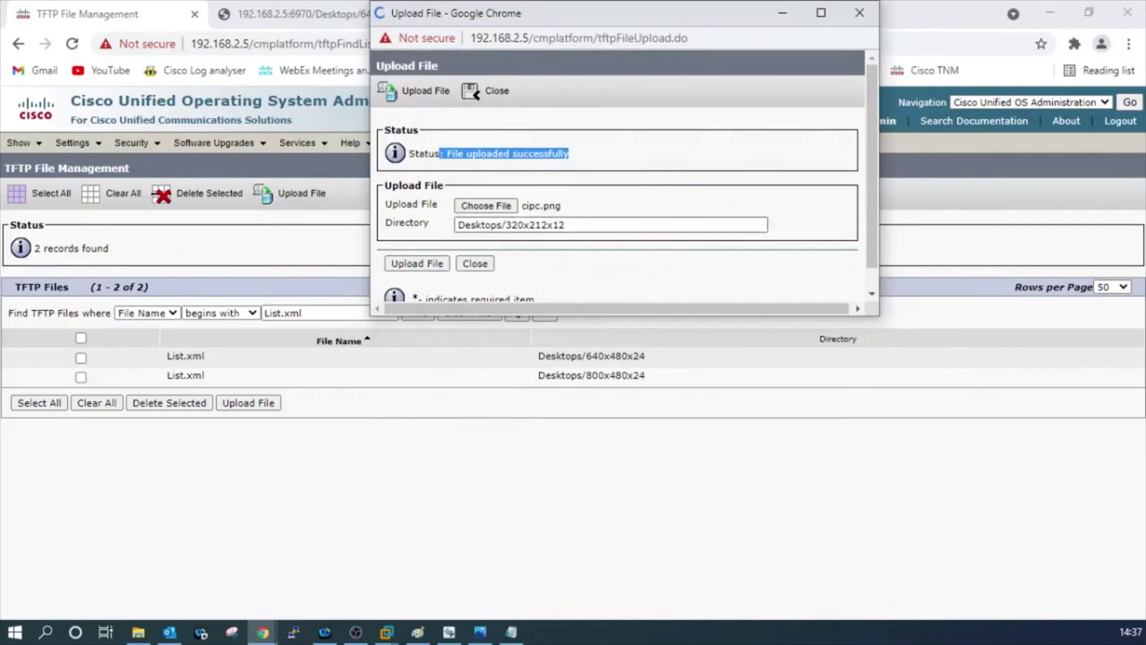
Upload cipctn.png to Desktops/320x212x12 and check the success message.
{"action": "left_click", "coordinate": [496, 206]}
{"action": "left_click", "coordinate": [651, 178]}
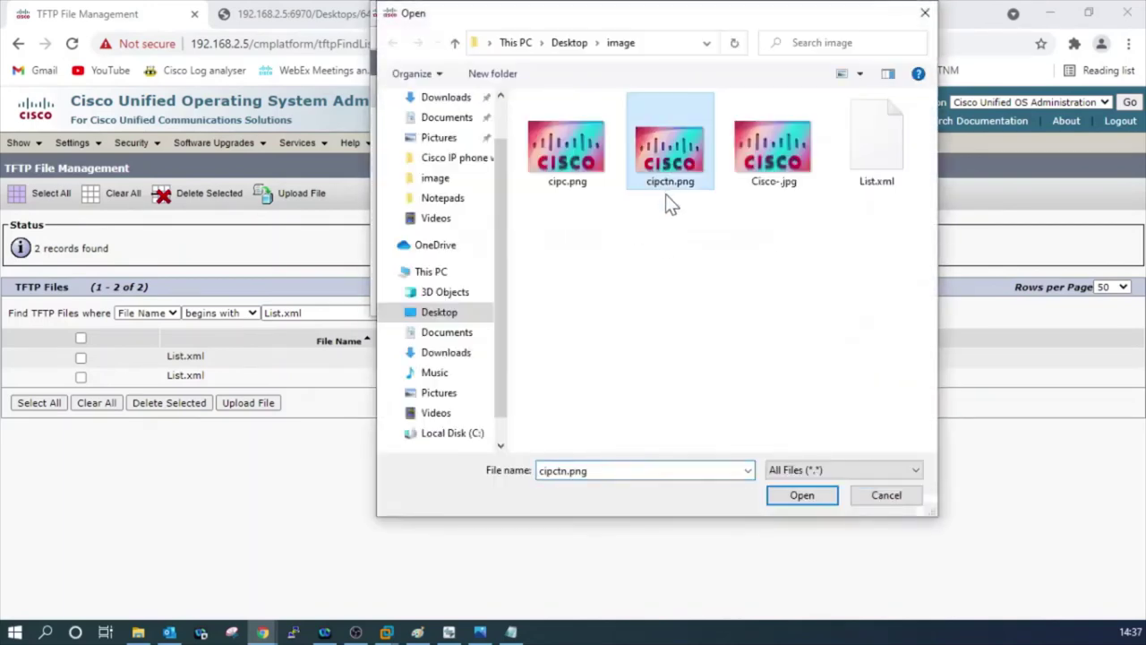
{"action": "left_click", "coordinate": [797, 494]}
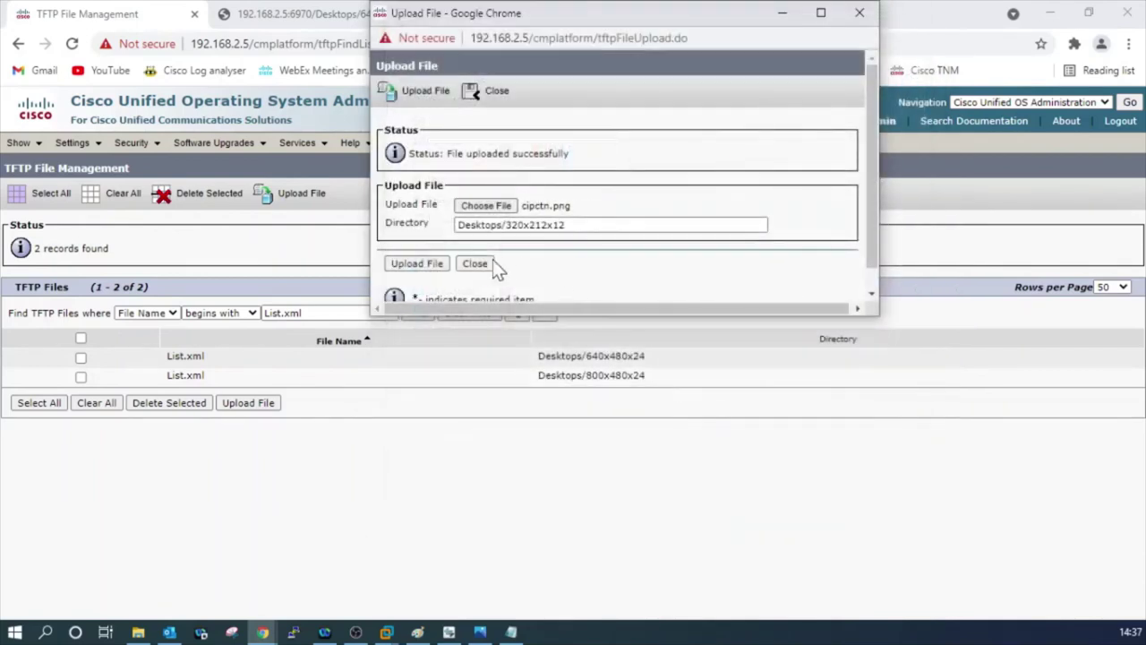
{"action": "left_click", "coordinate": [429, 268]}
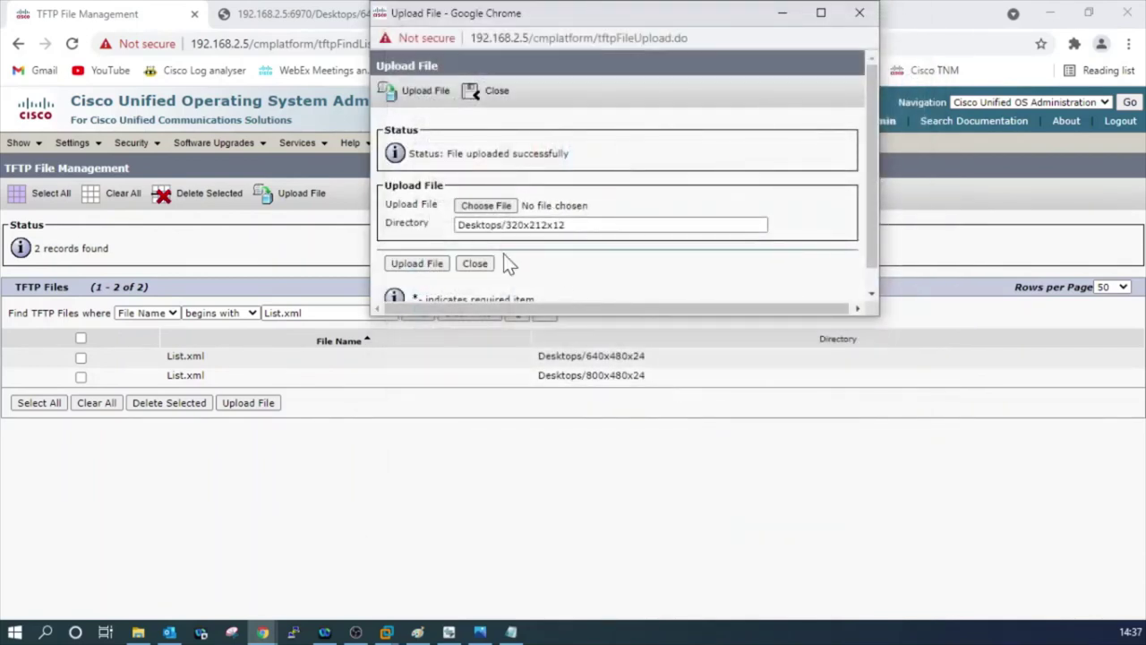
{"action": "left_click_drag", "start_coordinate": [580, 154], "coordinate": [523, 153]}
{"action": "triple_click", "coordinate": [523, 154]}
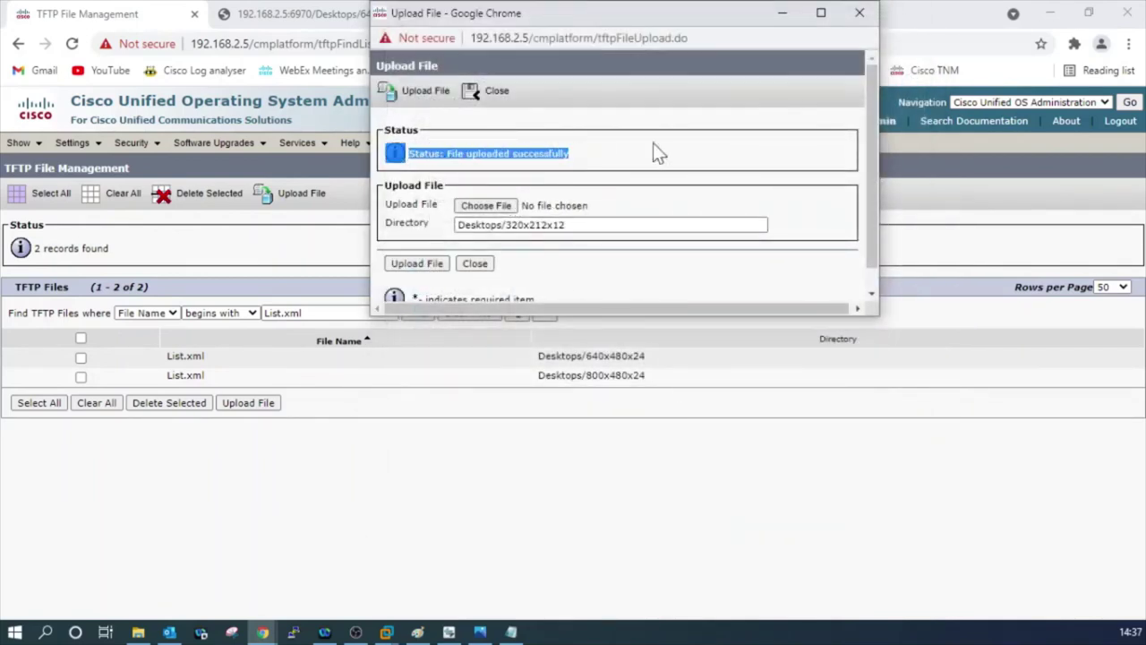
Find TFTP files where Directory begins with Desktops/320x212x12, listing cipc.png, cipctn.png and List.xml.
{"action": "left_click", "coordinate": [860, 13]}
{"action": "left_click_drag", "start_coordinate": [392, 312], "coordinate": [233, 315]}
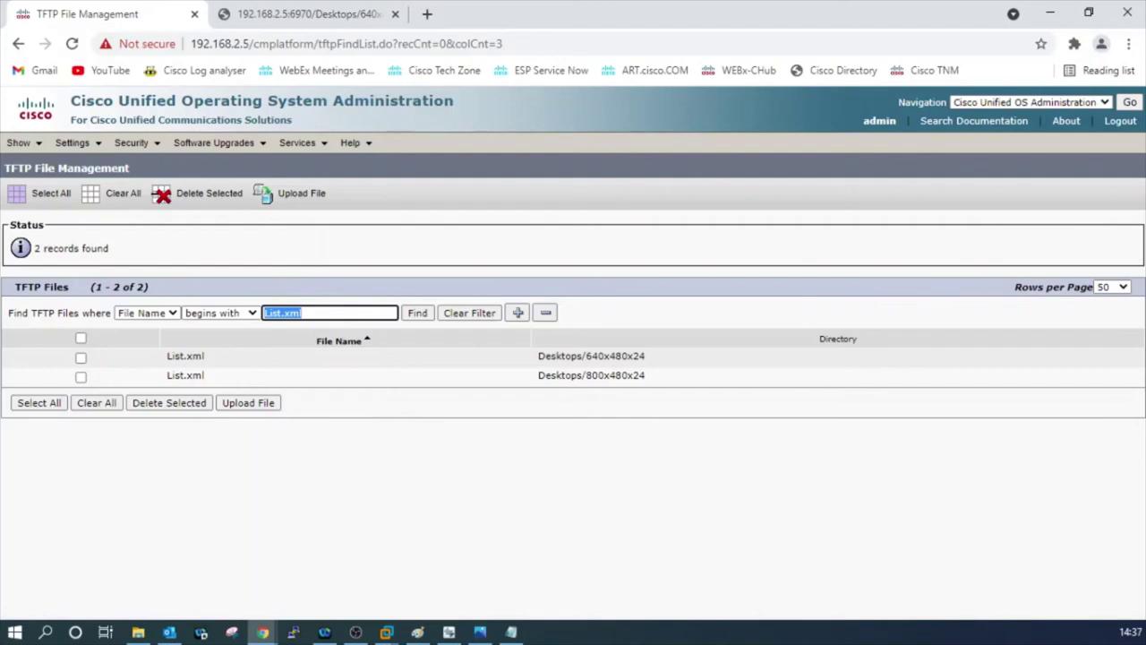
{"action": "type", "text": "/"}
{"action": "type", "text": "De"}
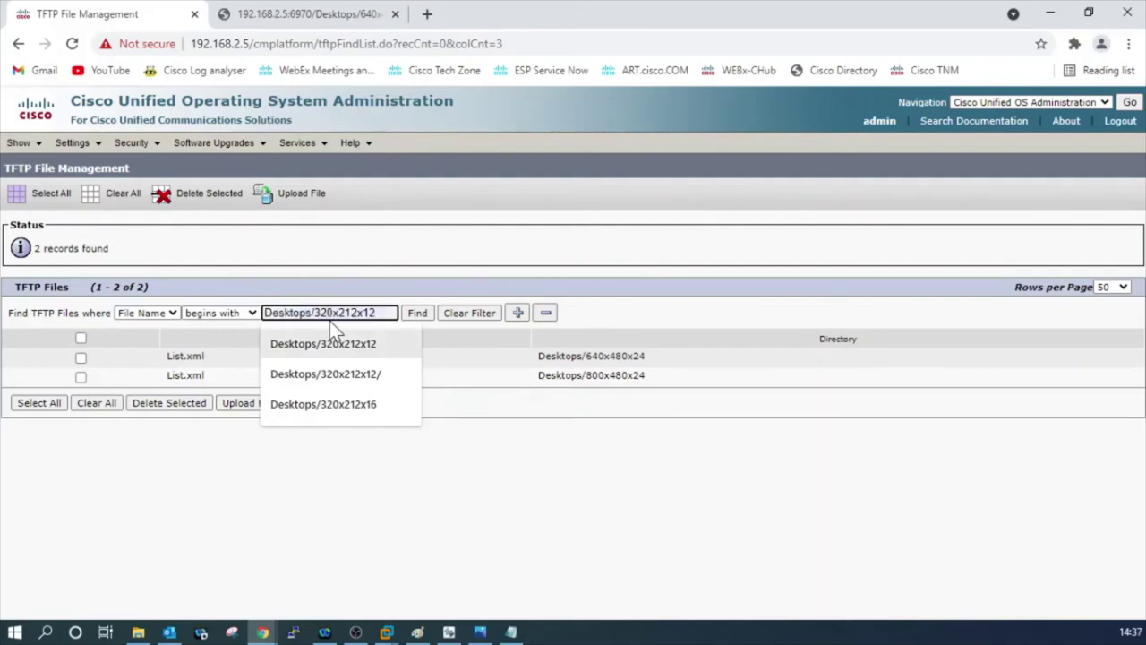
{"action": "left_click", "coordinate": [332, 340]}
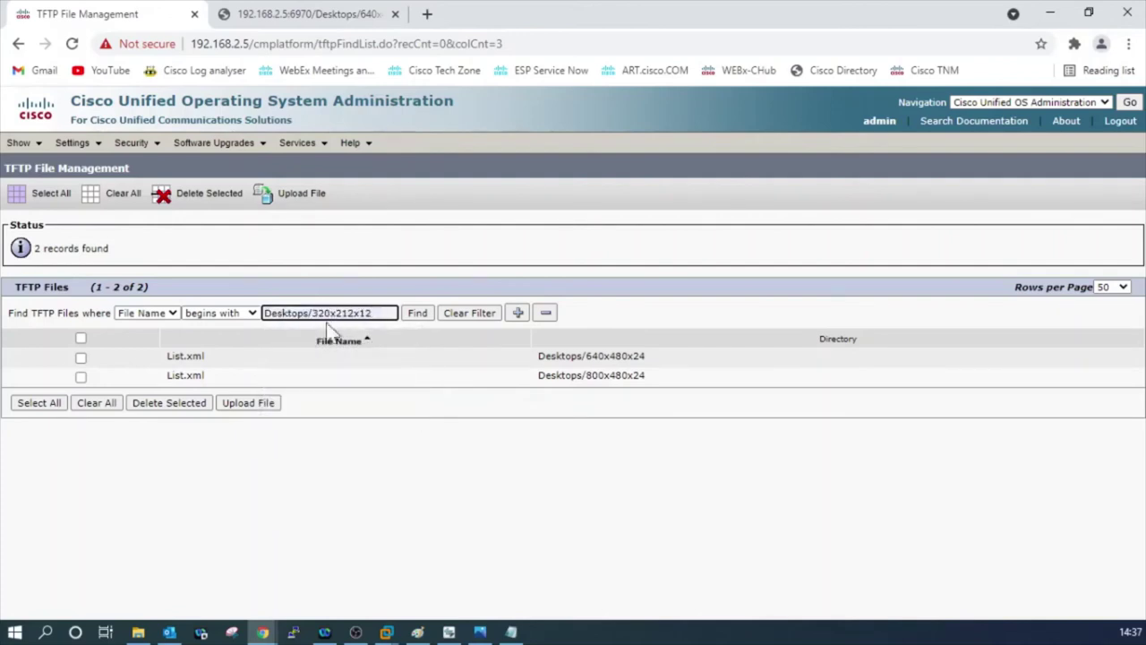
{"action": "left_click", "coordinate": [159, 314]}
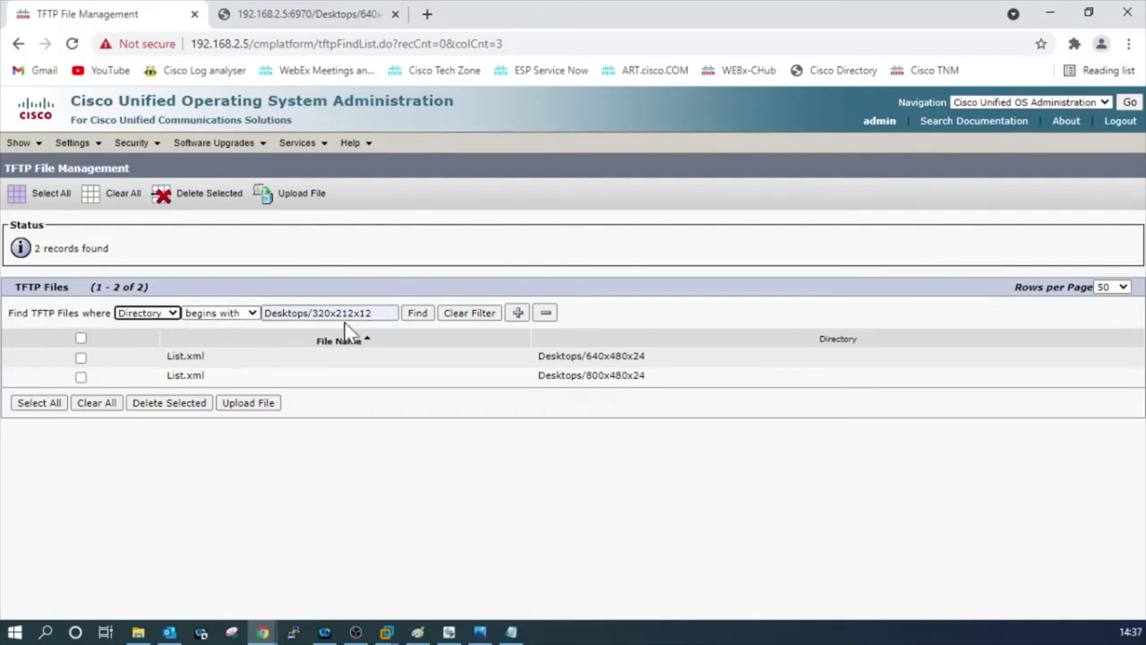
{"action": "left_click", "coordinate": [377, 313]}
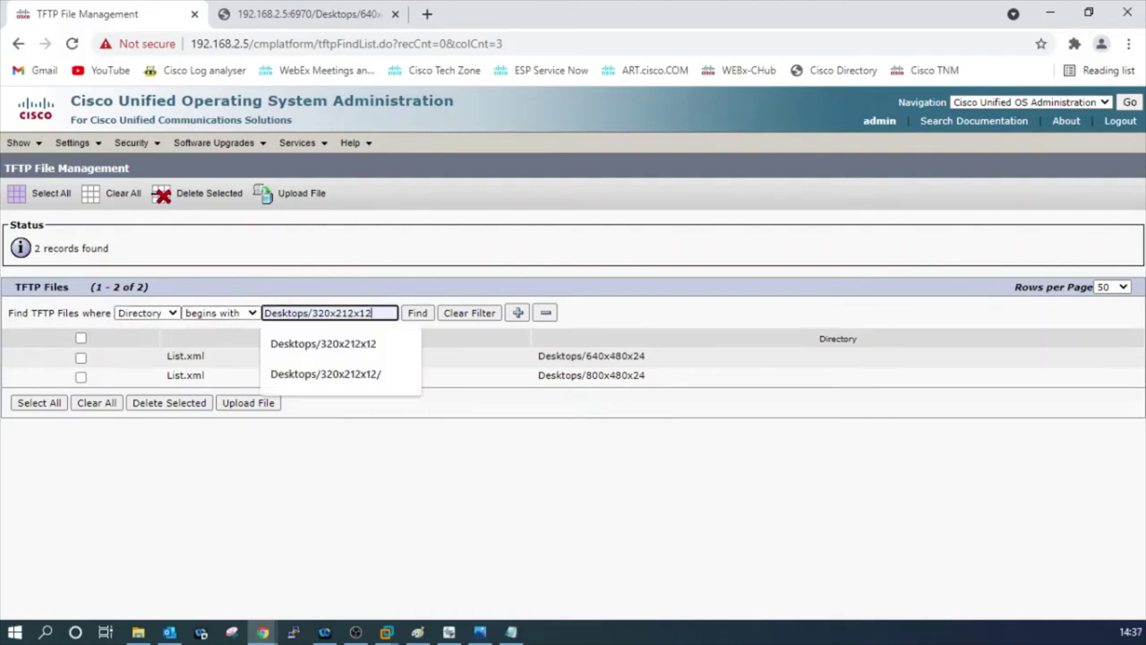
{"action": "left_click", "coordinate": [417, 314]}
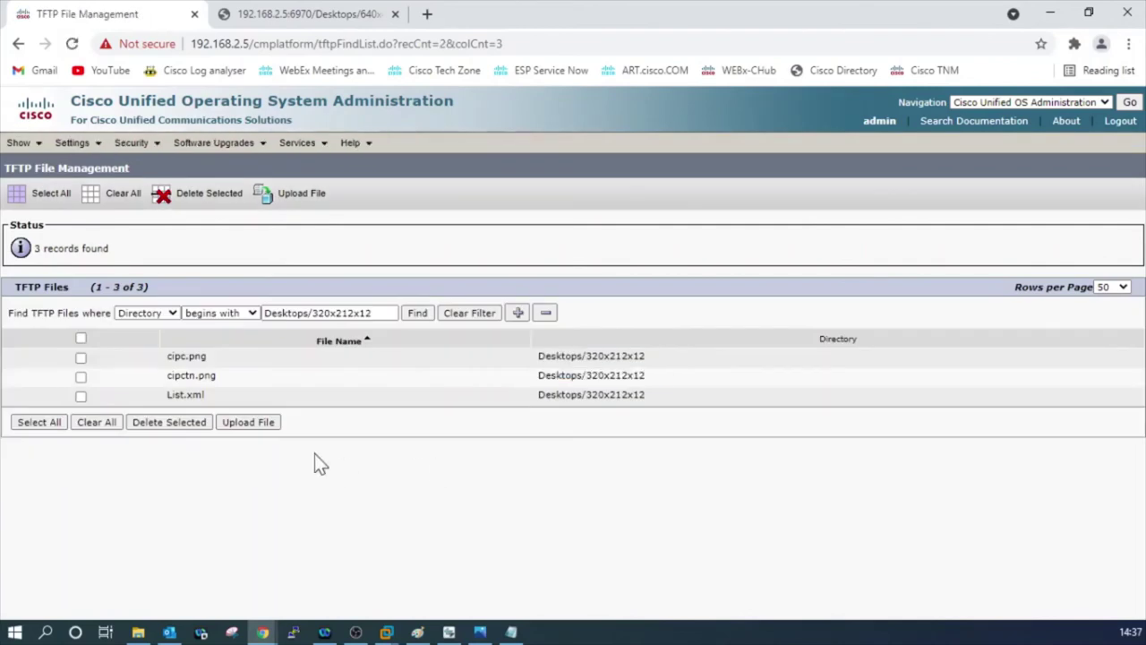
{"action": "left_click_drag", "start_coordinate": [218, 401], "coordinate": [164, 372]}
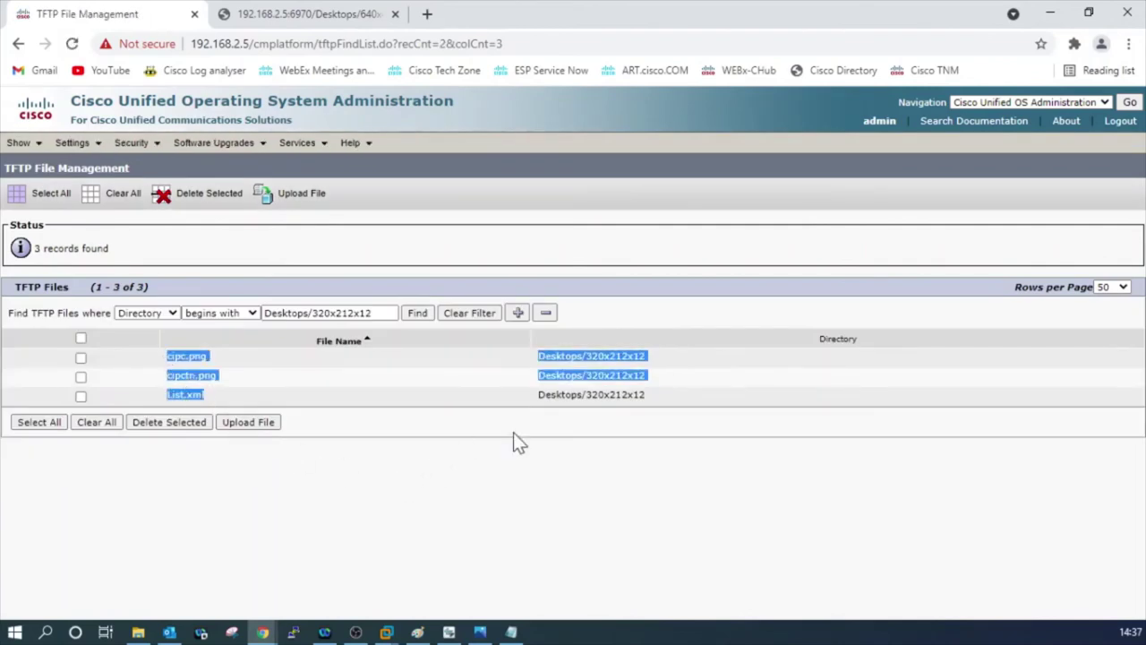
{"action": "left_click_drag", "start_coordinate": [646, 395], "coordinate": [166, 355]}
{"action": "left_click", "coordinate": [436, 451]}
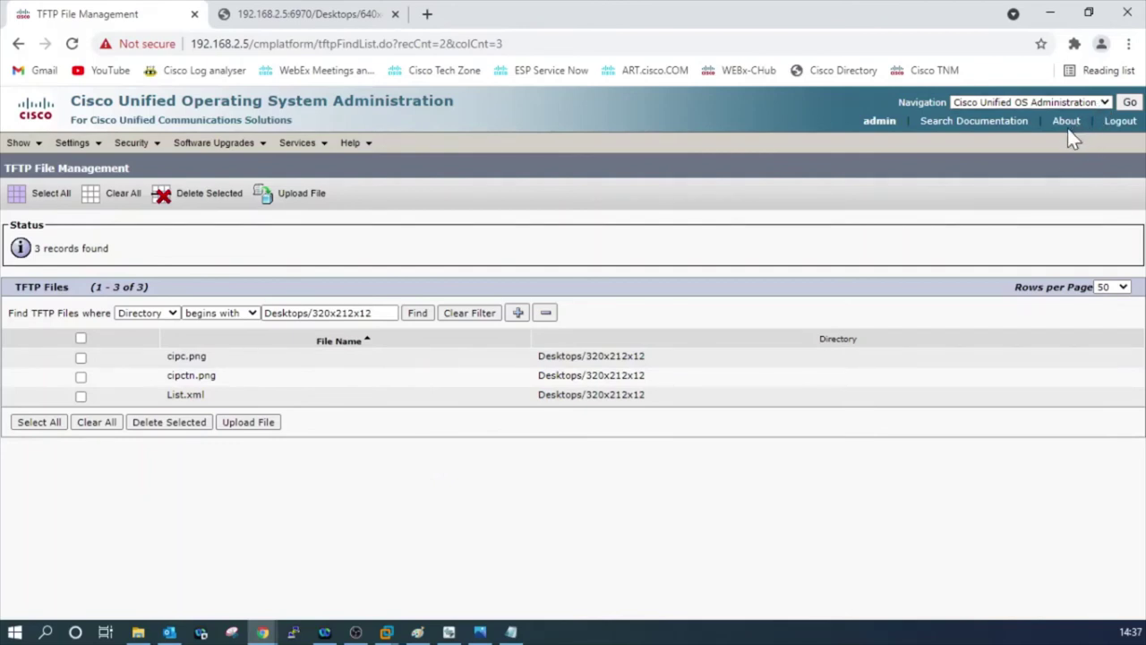
Navigate to Cisco Unified Serviceability and log in as admin with the account password.
{"action": "left_click", "coordinate": [1099, 103]}
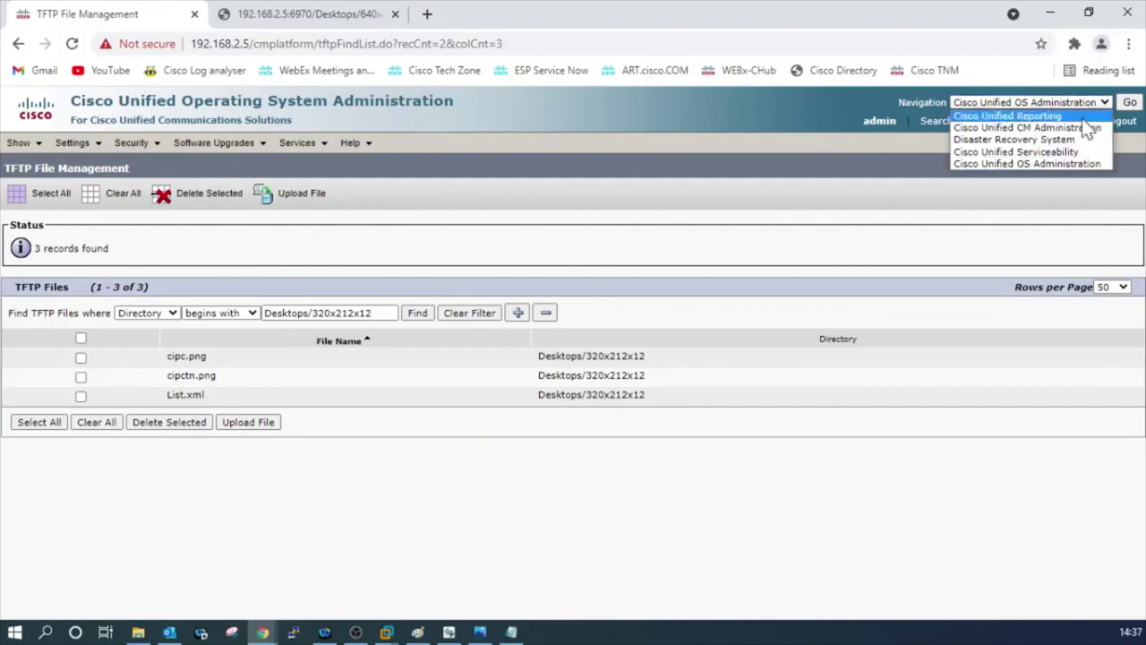
{"action": "left_click", "coordinate": [1068, 152]}
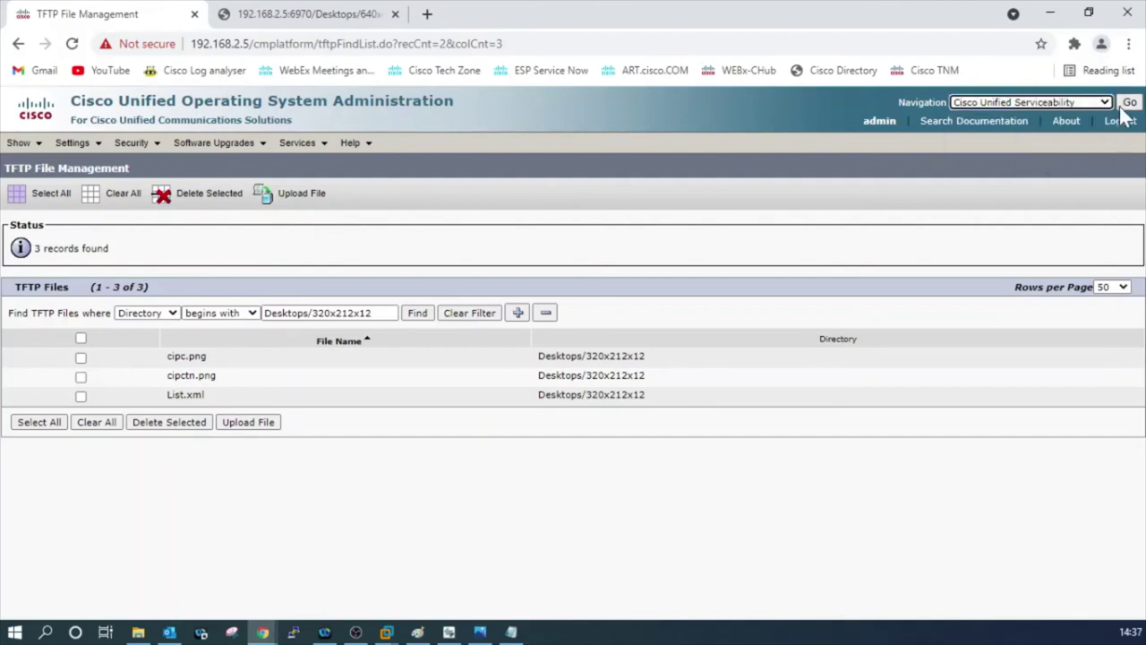
{"action": "left_click", "coordinate": [1130, 102]}
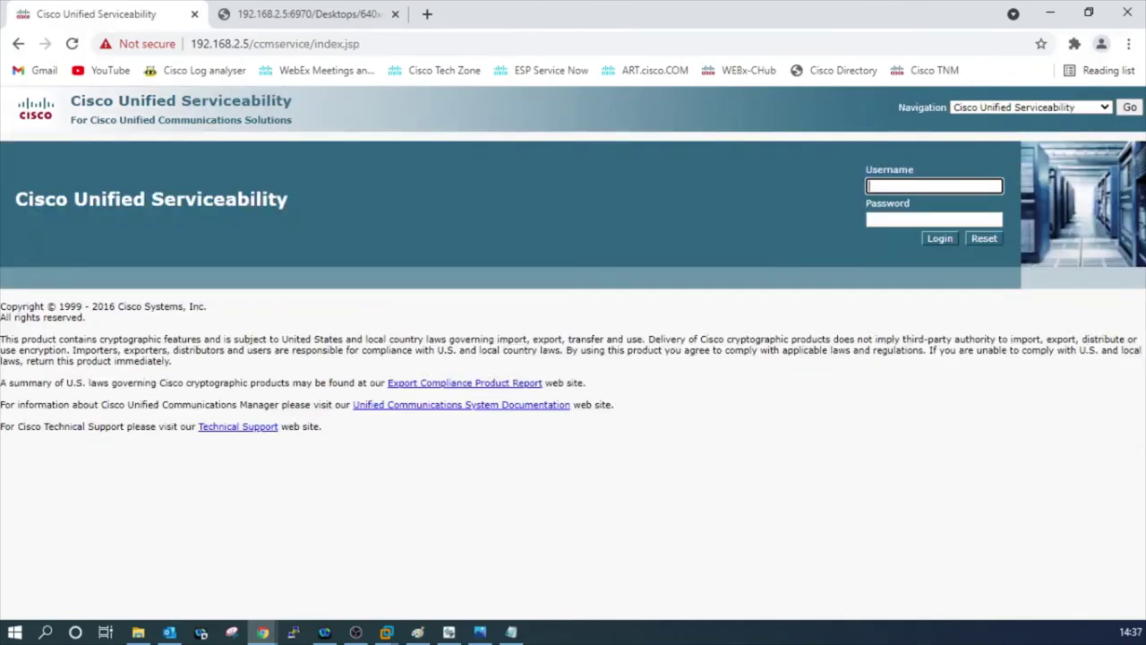
{"action": "type", "text": "admin"}
{"action": "key", "text": "Tab"}
{"action": "type", "text": "••••••"}
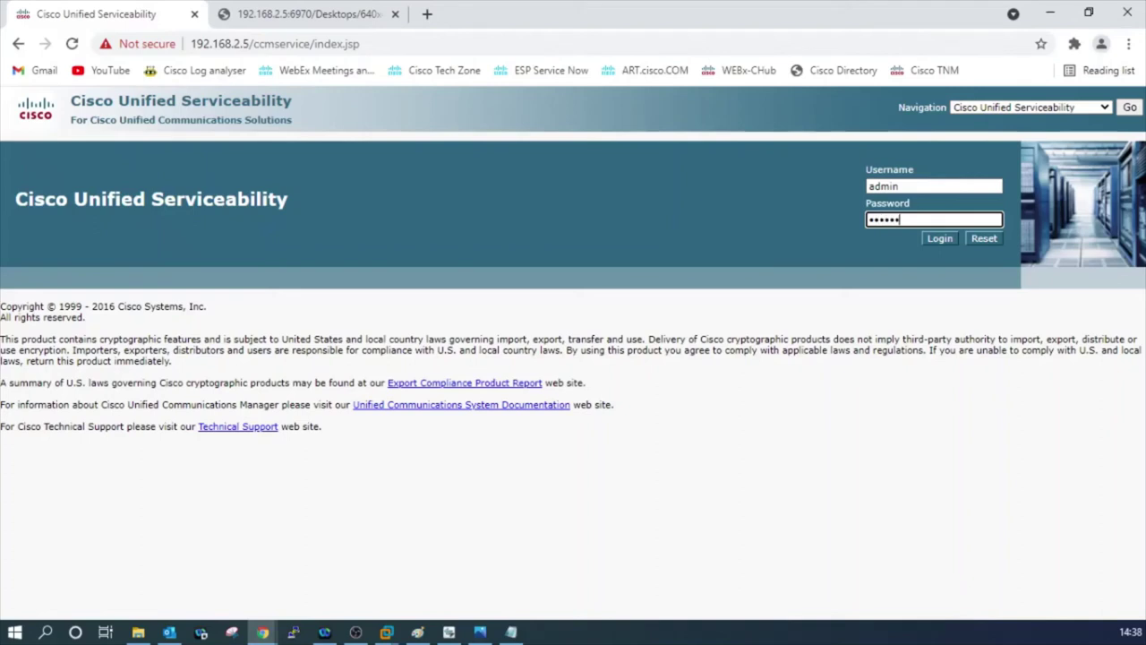
{"action": "type", "text": "••••"}
{"action": "key", "text": "Return"}
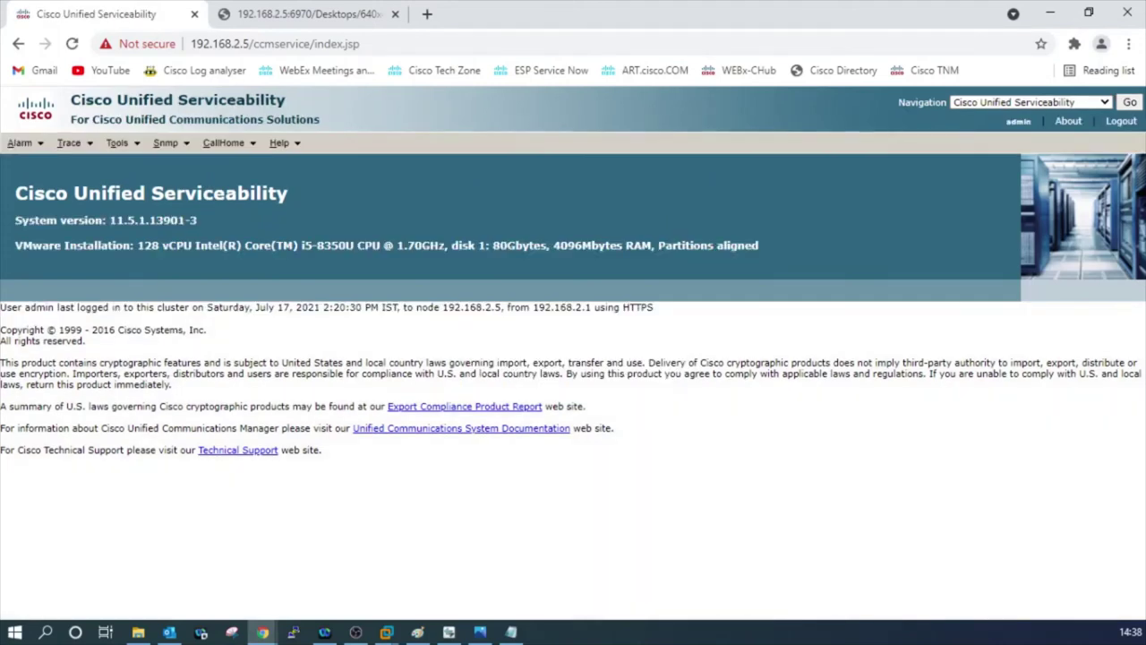
Open Control Center – Feature Services for server 192.168.2.5--CUCM Voice/Video.
{"action": "left_click", "coordinate": [117, 142]}
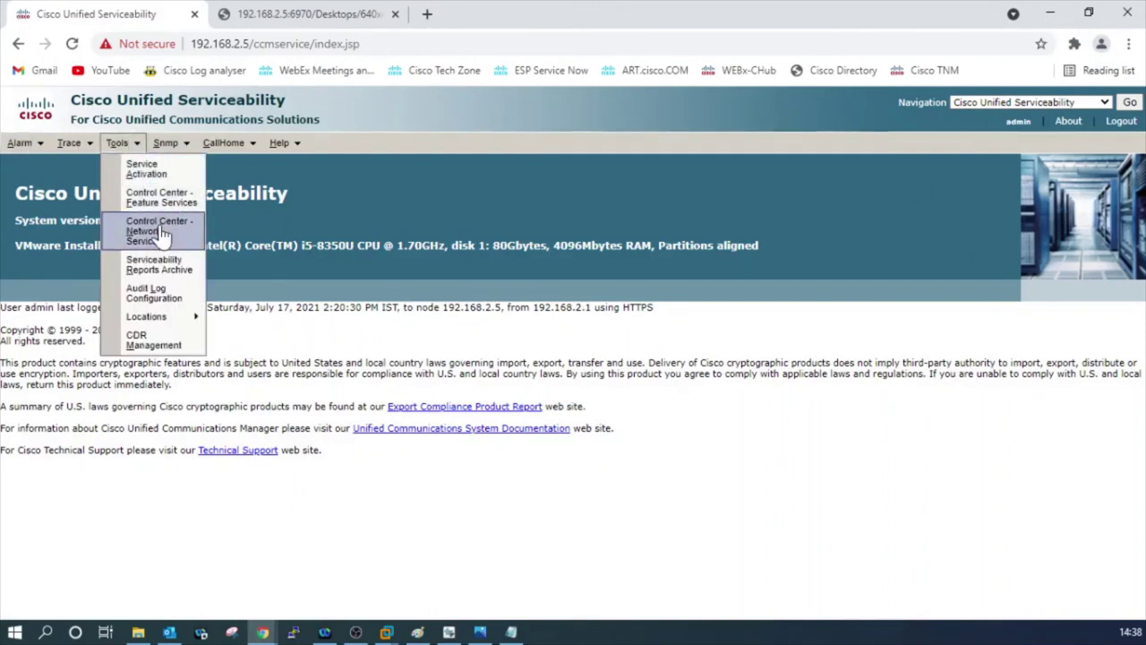
{"action": "left_click", "coordinate": [166, 199]}
{"action": "left_click", "coordinate": [201, 249]}
{"action": "left_click", "coordinate": [174, 278]}
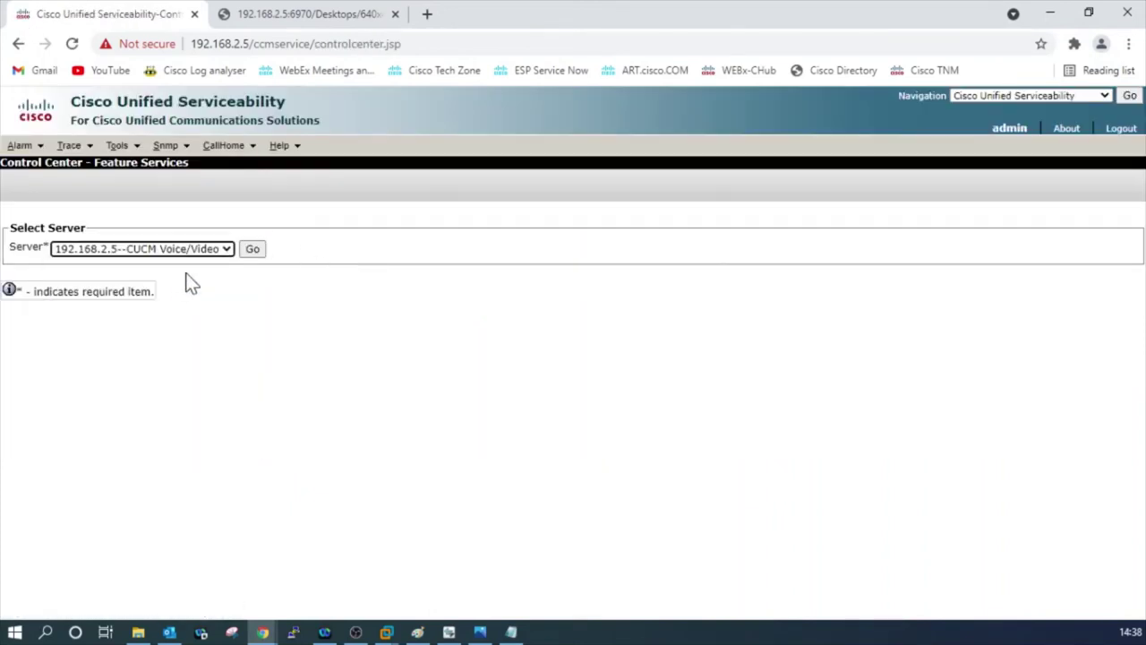
{"action": "left_click", "coordinate": [254, 251]}
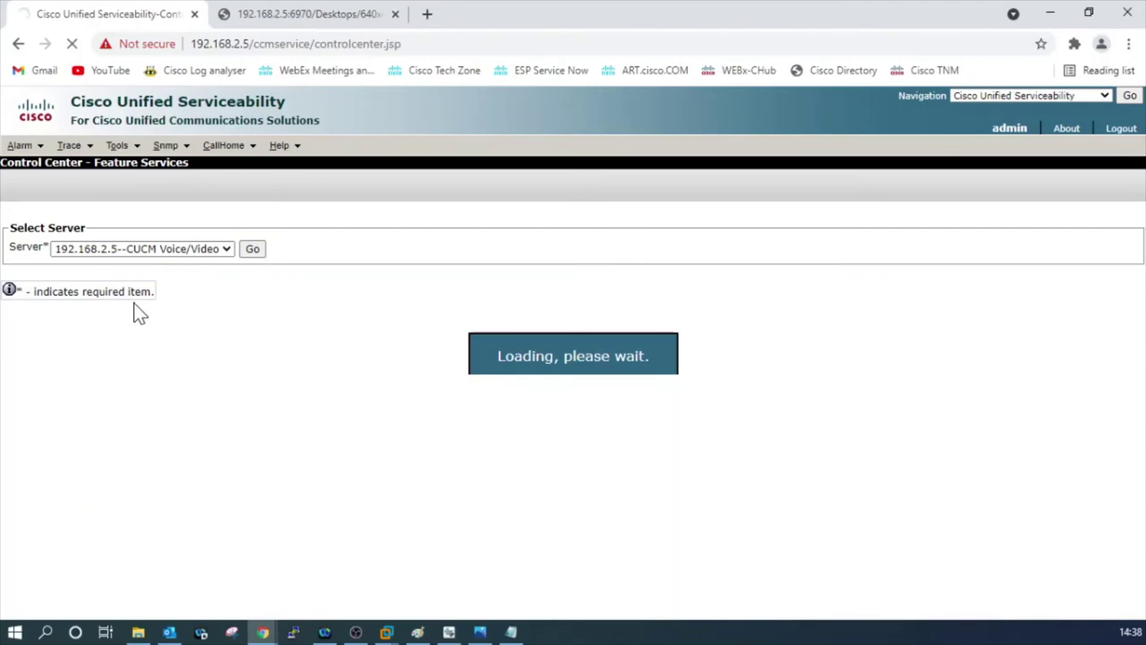
Select the Cisco Tftp service, restart it and confirm the restart.
{"action": "scroll", "coordinate": [134, 309], "scroll_direction": "down", "scroll_amount": 4}
{"action": "left_click", "coordinate": [17, 395]}
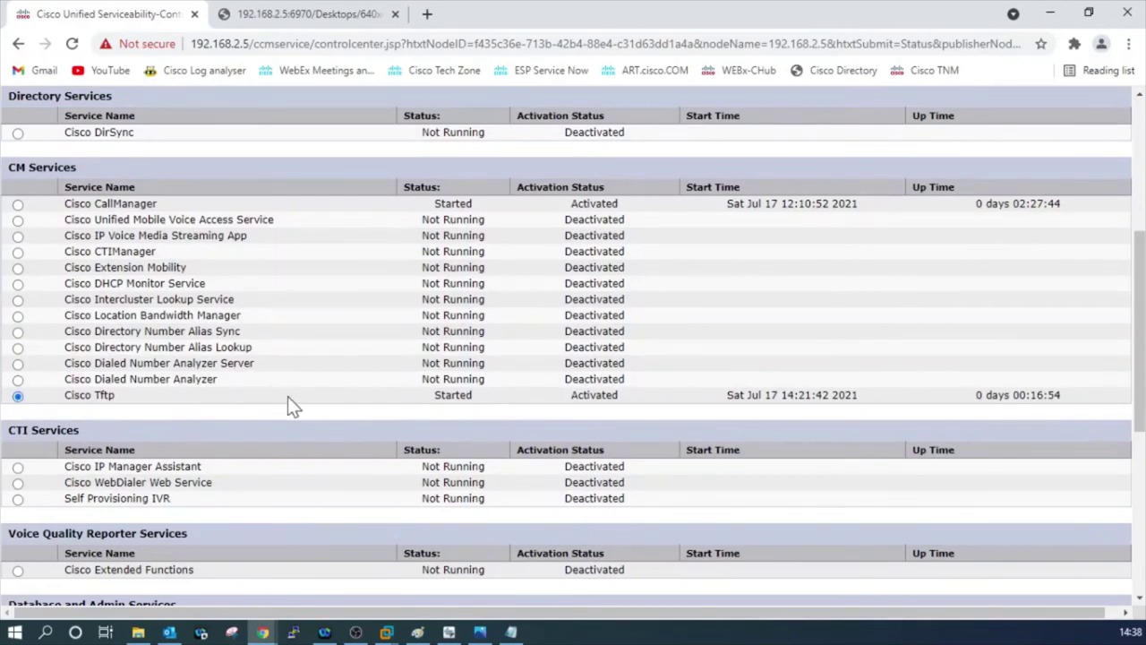
{"action": "scroll", "coordinate": [299, 397], "scroll_direction": "up", "scroll_amount": 3}
{"action": "scroll", "coordinate": [298, 397], "scroll_direction": "up", "scroll_amount": 1}
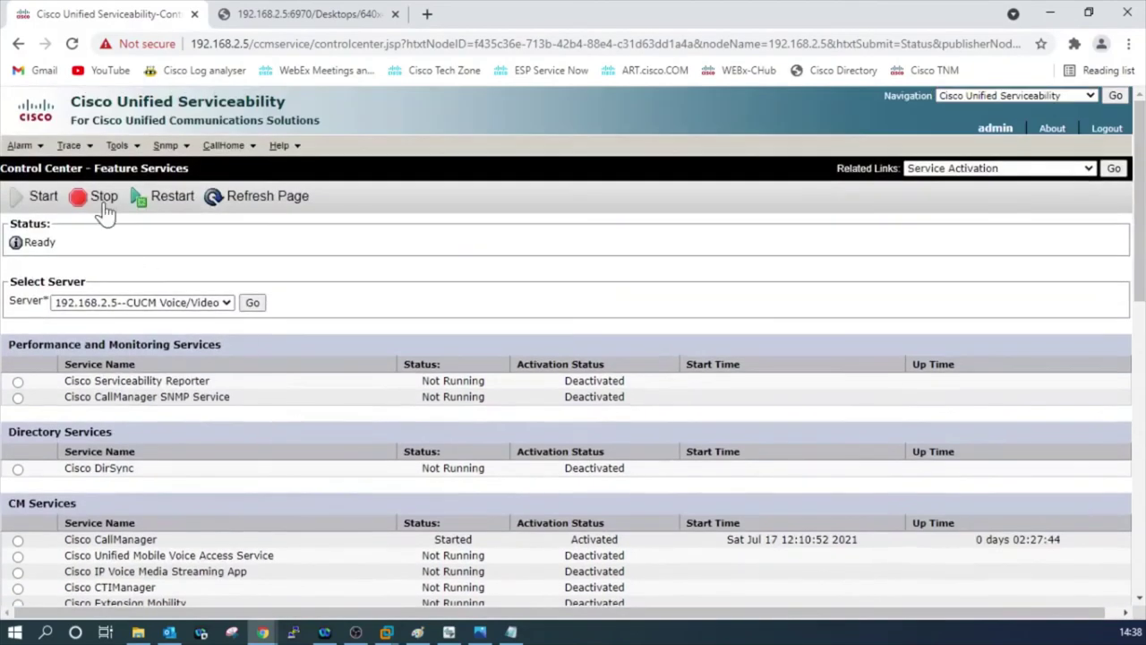
{"action": "left_click", "coordinate": [176, 202]}
{"action": "left_click", "coordinate": [663, 193]}
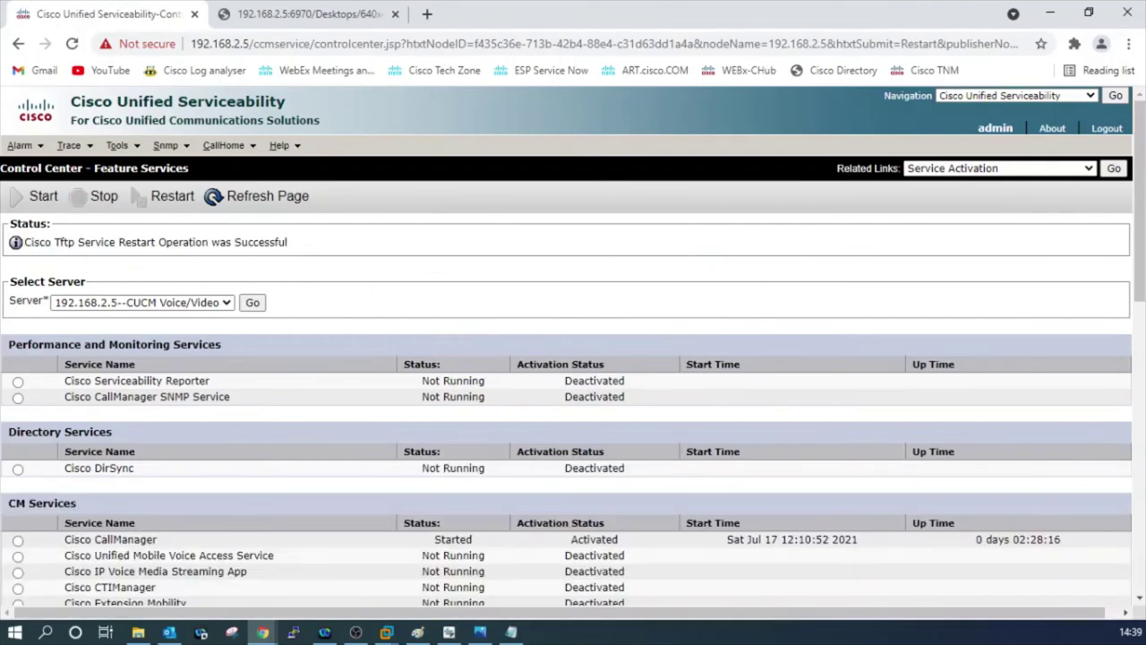
{"action": "left_click_drag", "start_coordinate": [288, 242], "coordinate": [13, 248]}
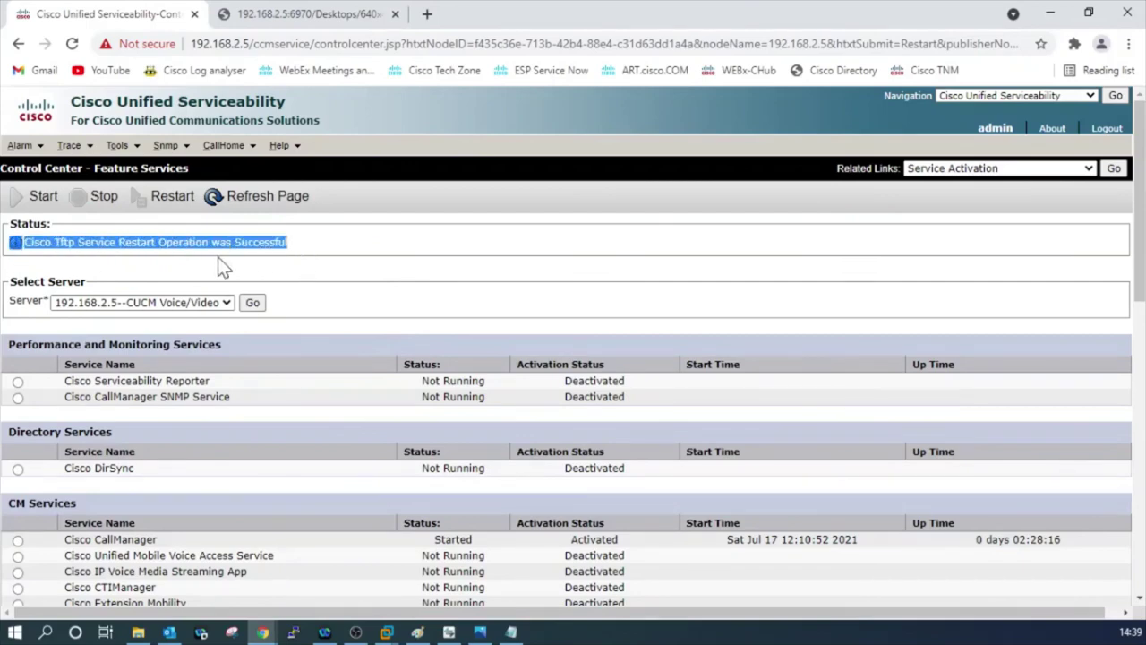
Choose and save the Cisco logo under Settings > User Preferences > Background Images.
{"action": "left_click", "coordinate": [449, 633]}
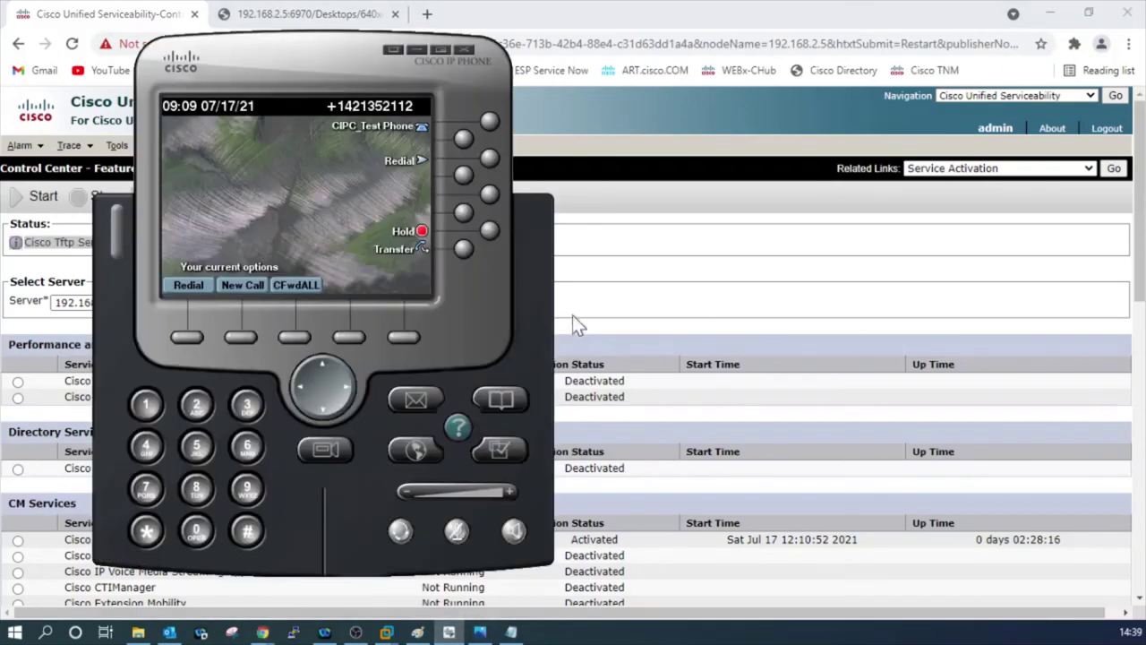
{"action": "left_click", "coordinate": [499, 453]}
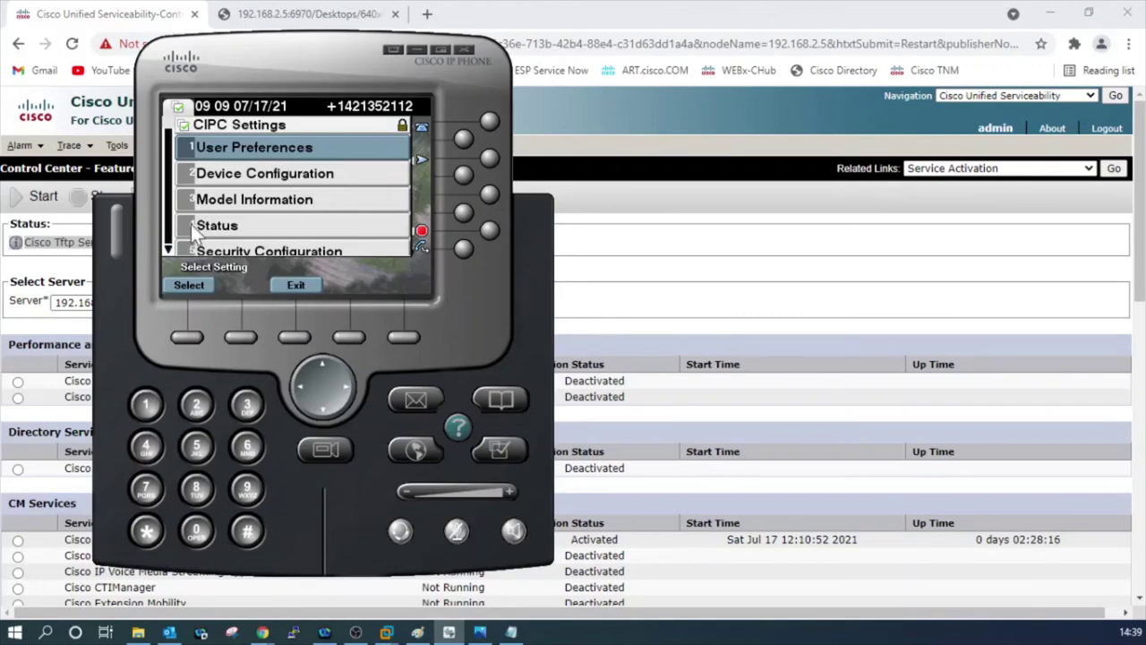
{"action": "left_click", "coordinate": [146, 404]}
{"action": "left_click", "coordinate": [262, 175]}
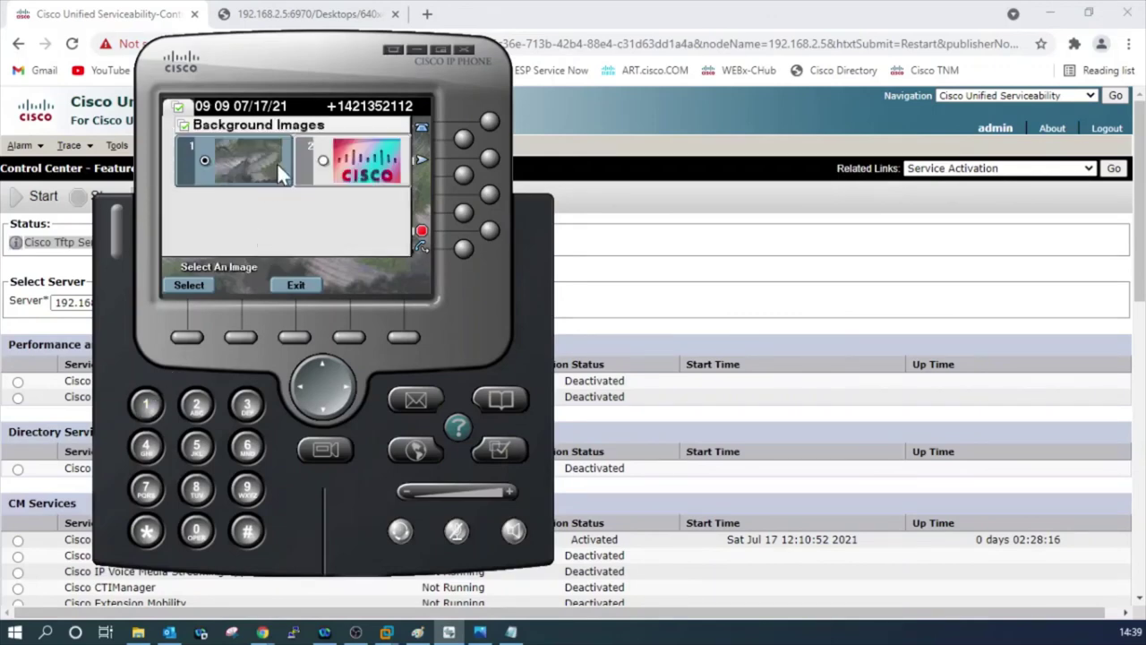
{"action": "left_click", "coordinate": [318, 159]}
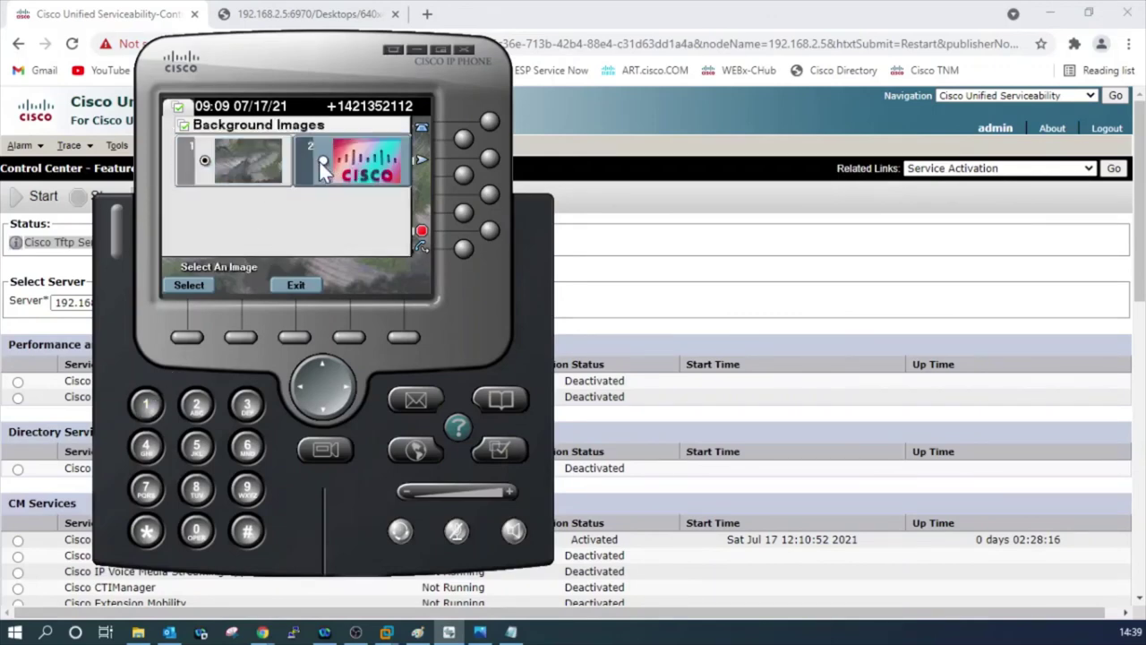
{"action": "left_click", "coordinate": [184, 289]}
{"action": "left_click", "coordinate": [263, 285]}
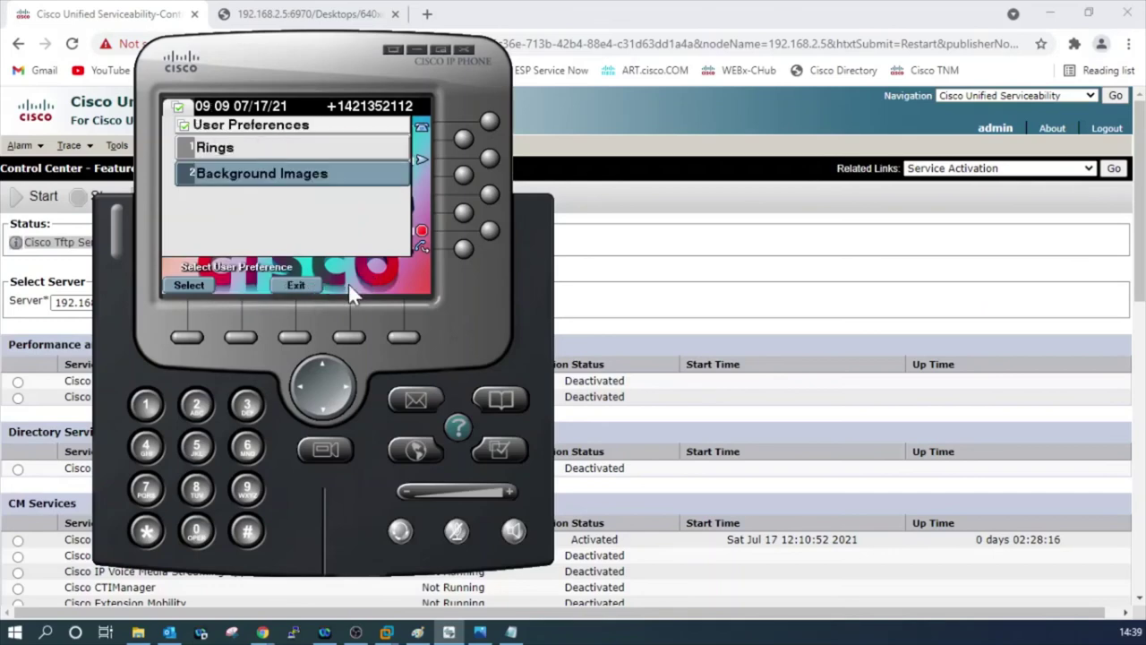
{"action": "left_click", "coordinate": [299, 287]}
{"action": "left_click", "coordinate": [295, 286]}
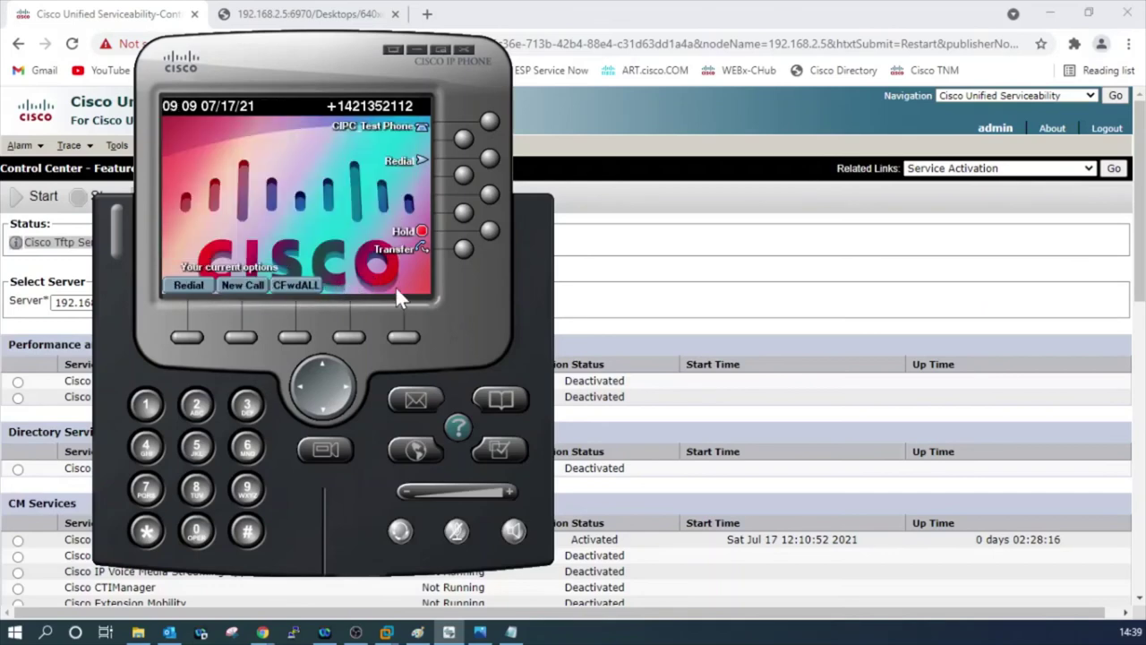